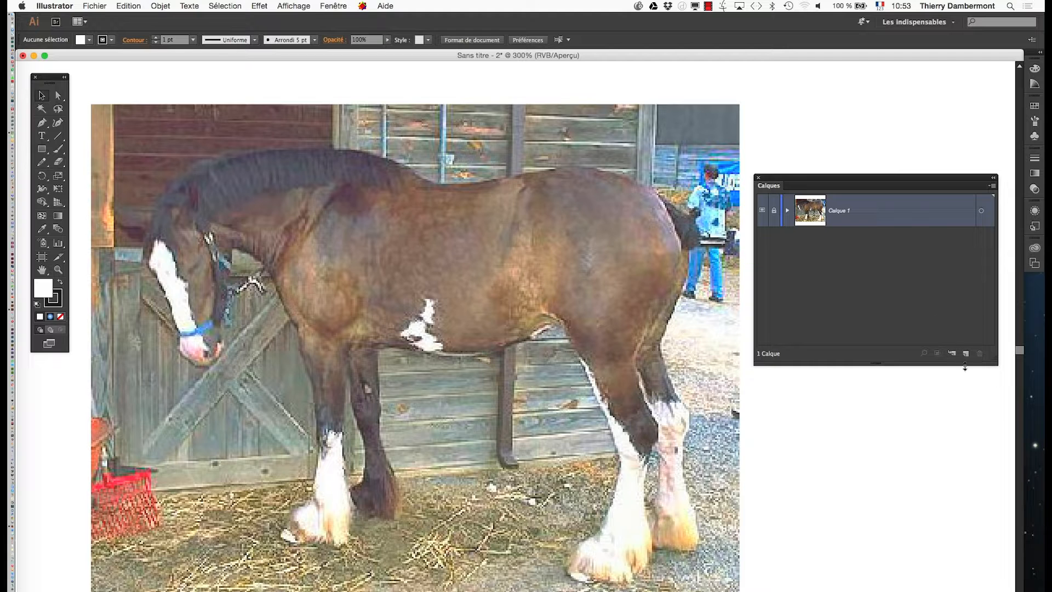
Create a new layer above the locked horse photo layer, then shrink the Layers panel and move it clear of the photo
drag(874, 178, 815, 183)
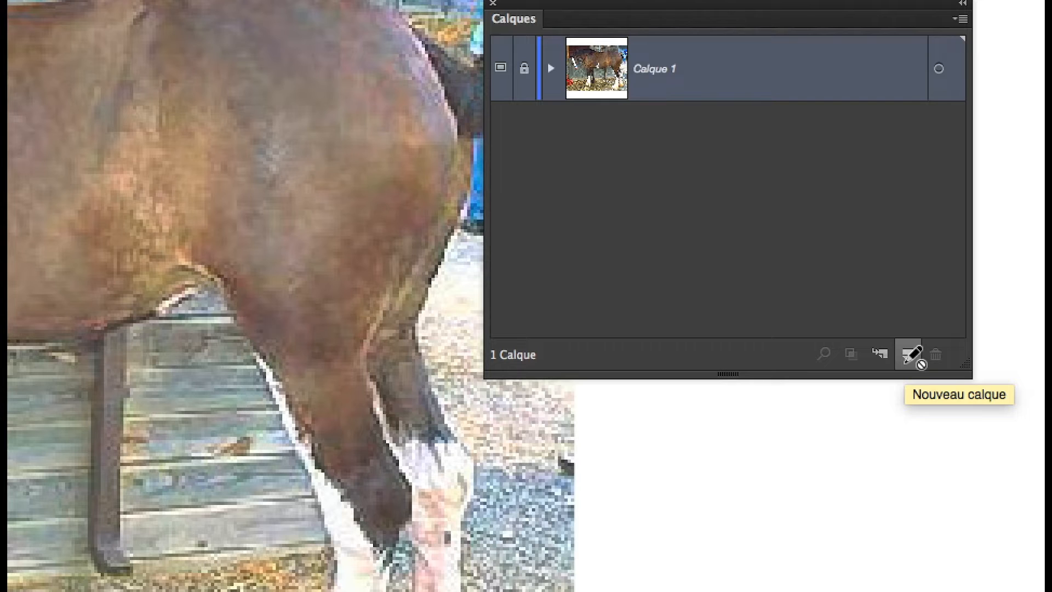
click(910, 355)
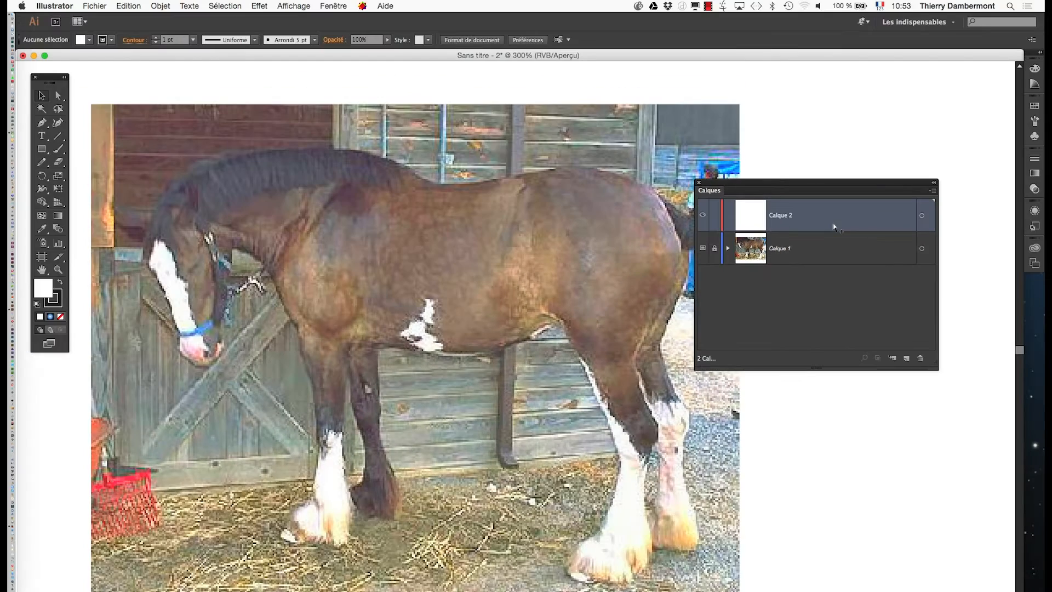
drag(936, 364, 905, 328)
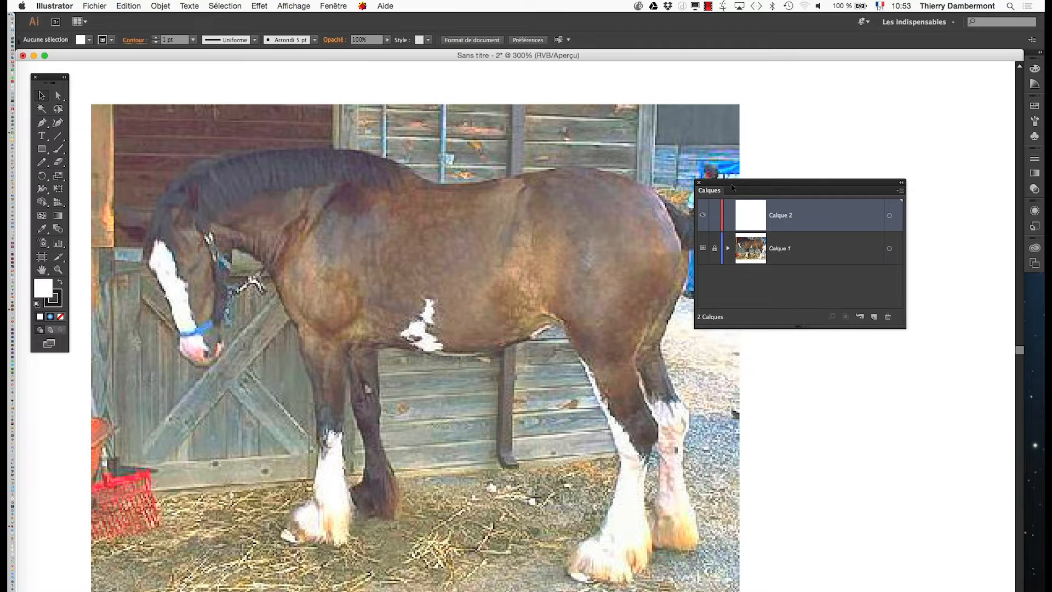
drag(732, 187, 787, 147)
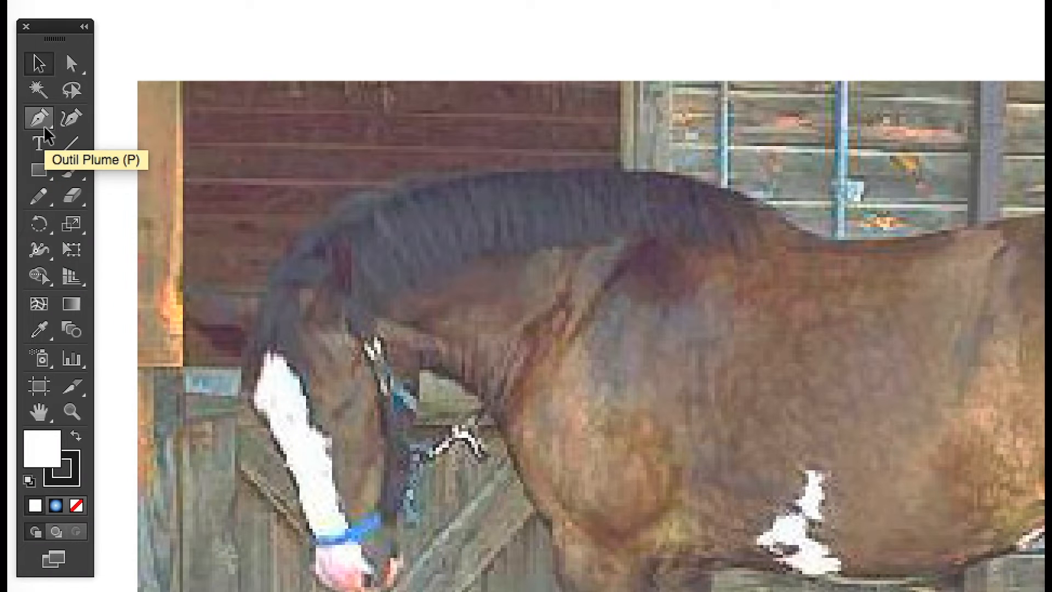
Activate the Pen tool and bring the blank artboard area beside the horse photo into view, clear of the Layers panel
click(44, 128)
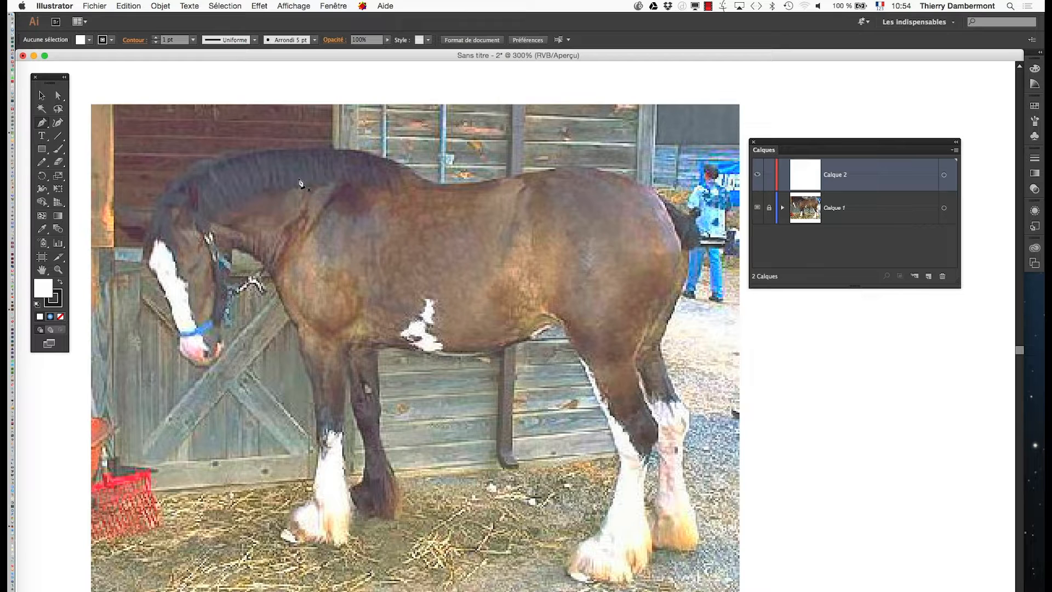
drag(722, 362, 280, 356)
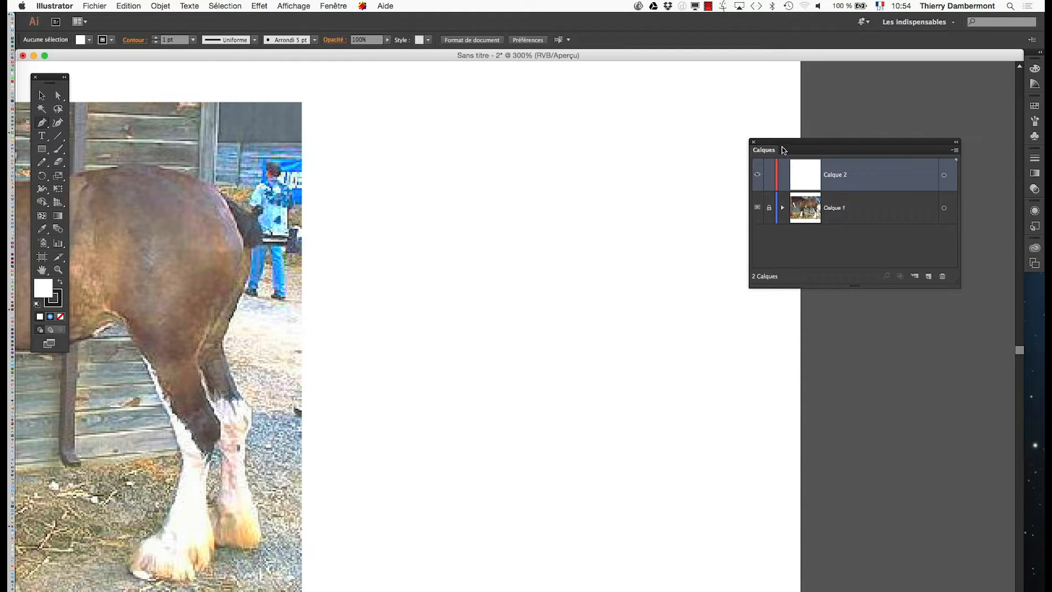
drag(777, 149, 805, 137)
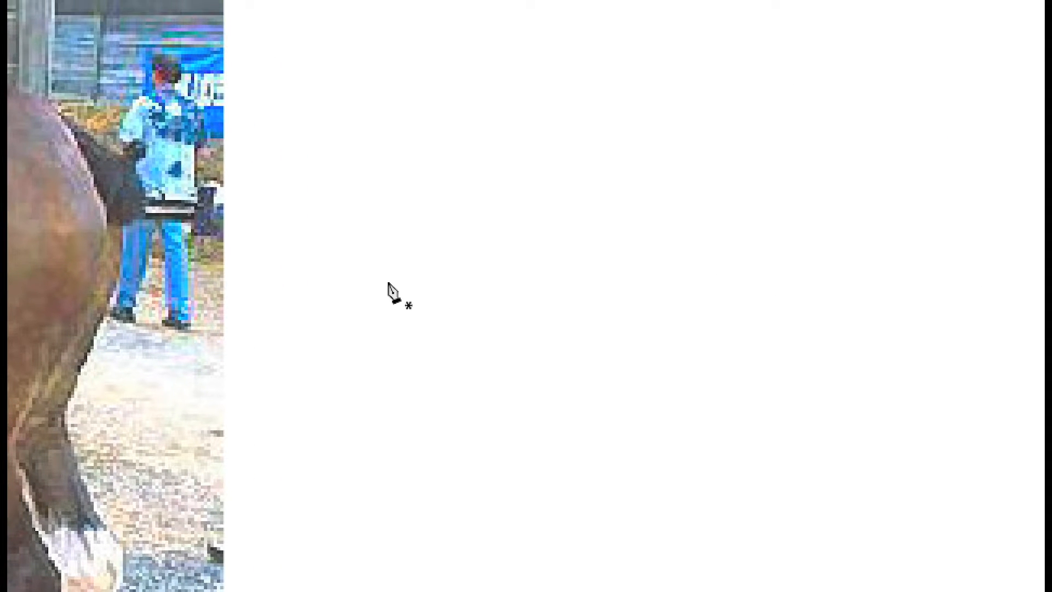
Toggle the Pen tool's precise cursor on and off several times
key(Caps_Lock)
key(Caps_Lock)
key(Caps_Lock)
key(Caps_Lock)
key(Caps_Lock)
key(Caps_Lock)
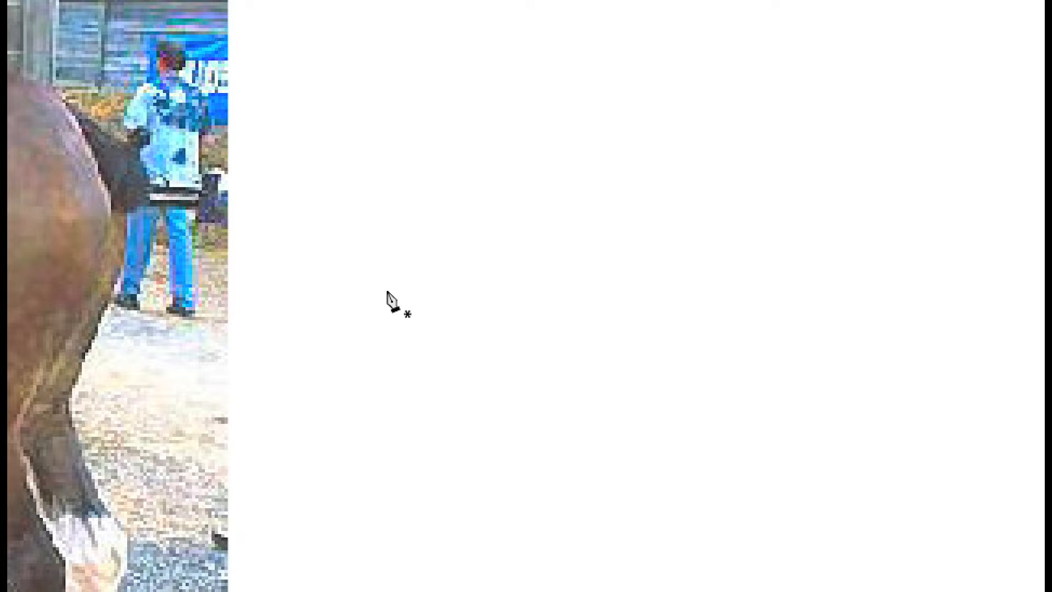
Start an open path on the blank area with a rising diagonal segment followed by a constrained horizontal segment
click(387, 292)
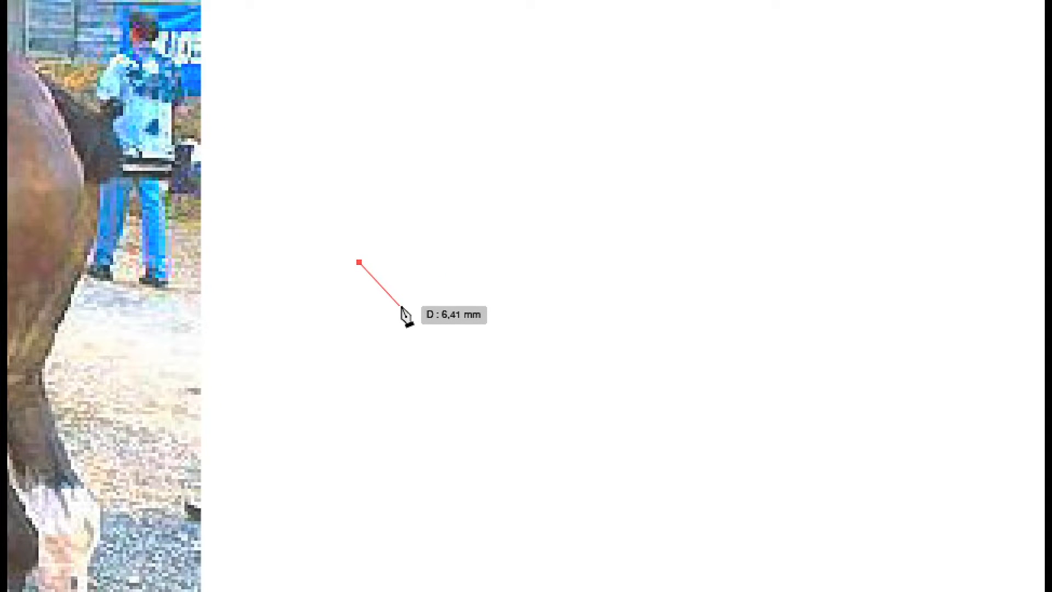
click(419, 251)
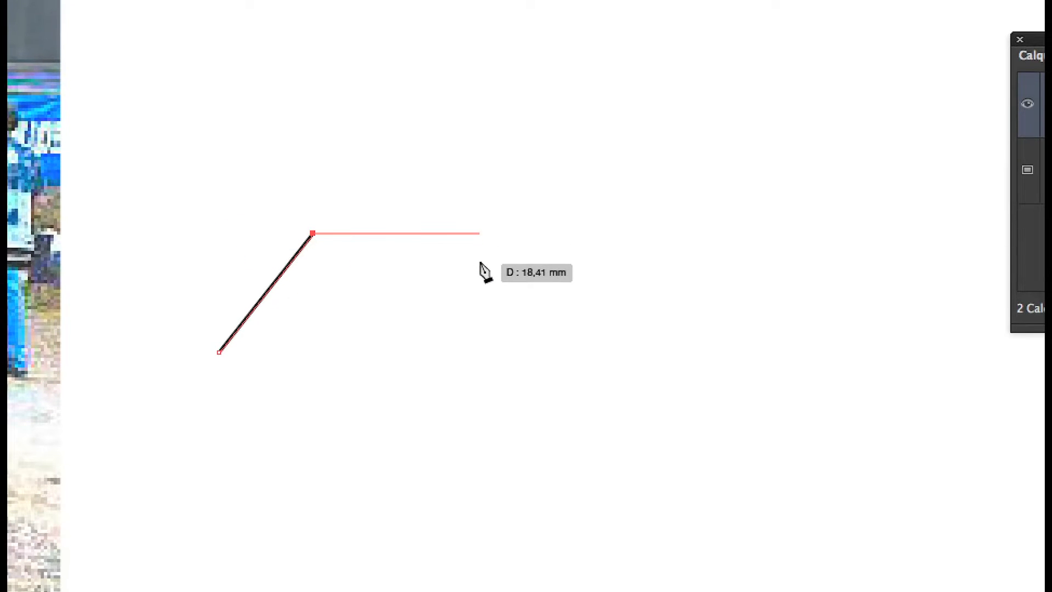
shift+click(485, 250)
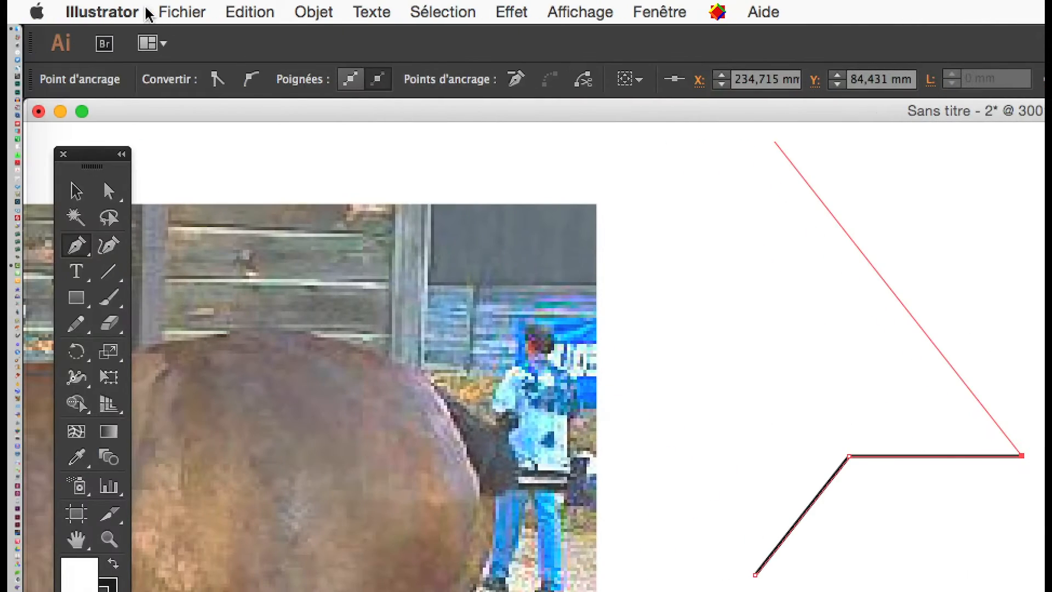
Turn off the path preview for the Pen and Curvature tools in the selection and anchor display preferences
click(134, 11)
mouse_move(236, 74)
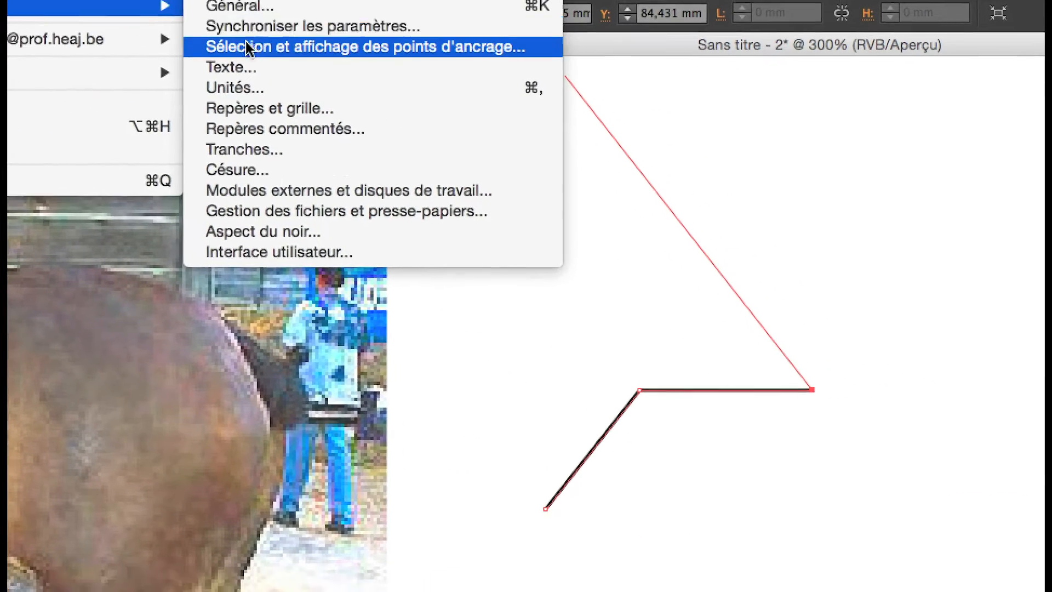
click(271, 71)
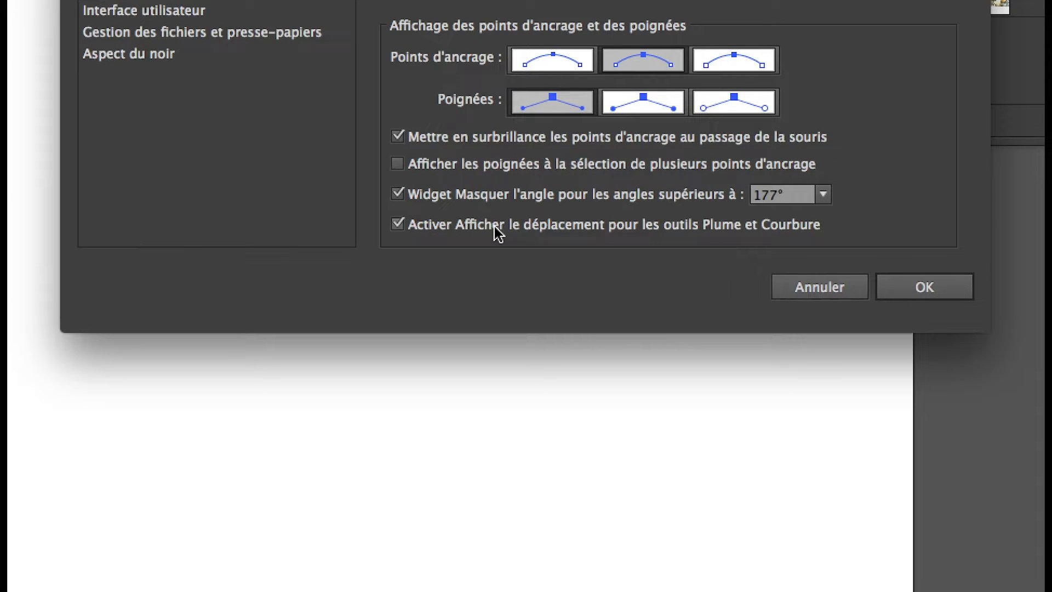
click(498, 233)
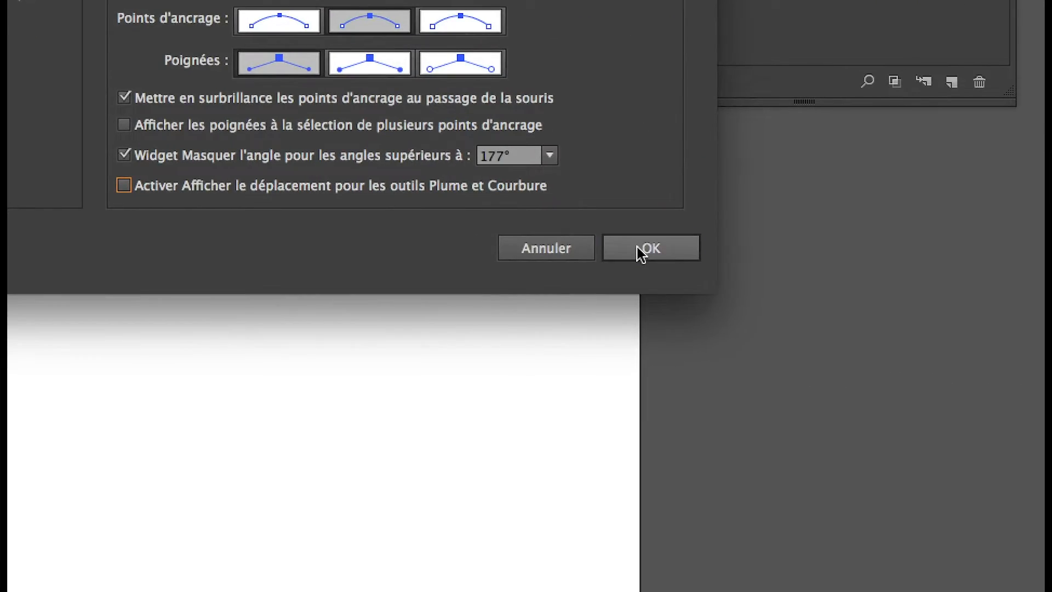
click(925, 287)
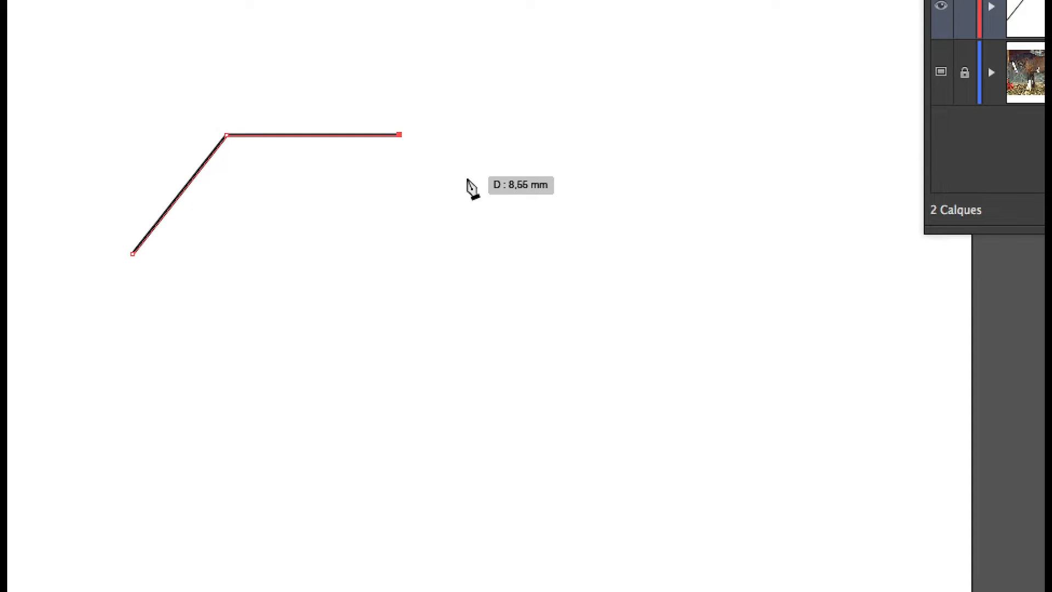
Extend the path with a vertical segment downward and a 45° diagonal segment toward the lower right
click(399, 246)
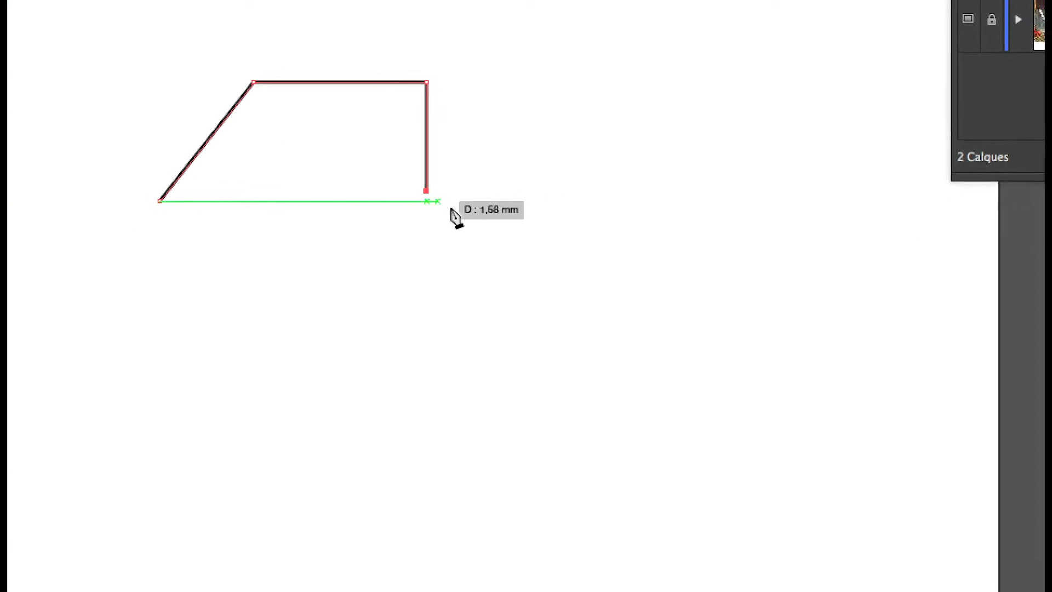
click(536, 297)
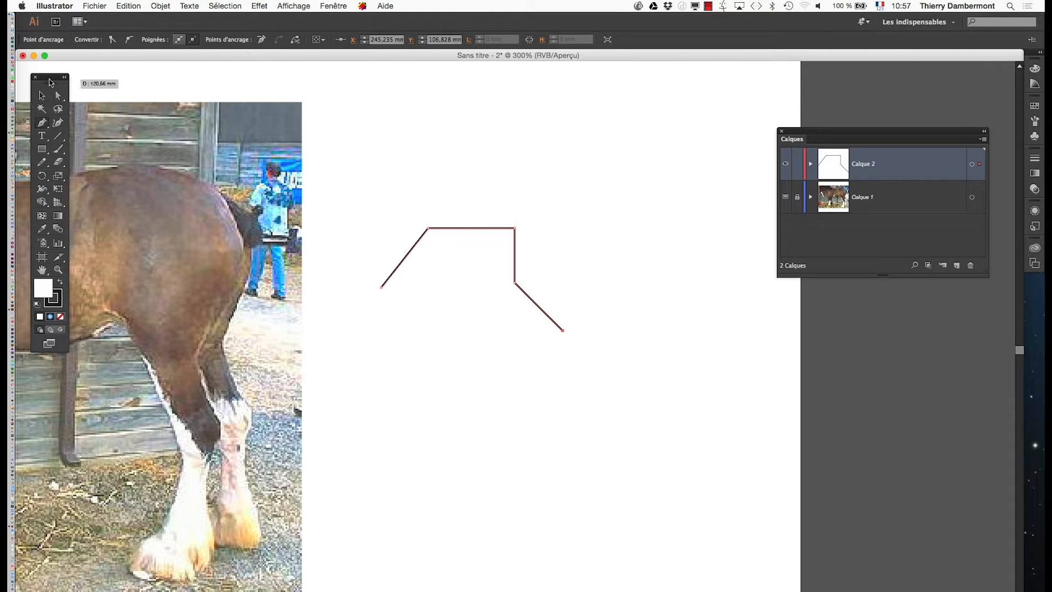
Move the Tools panel beside the drawn path and set the path's fill to none
drag(52, 83, 331, 115)
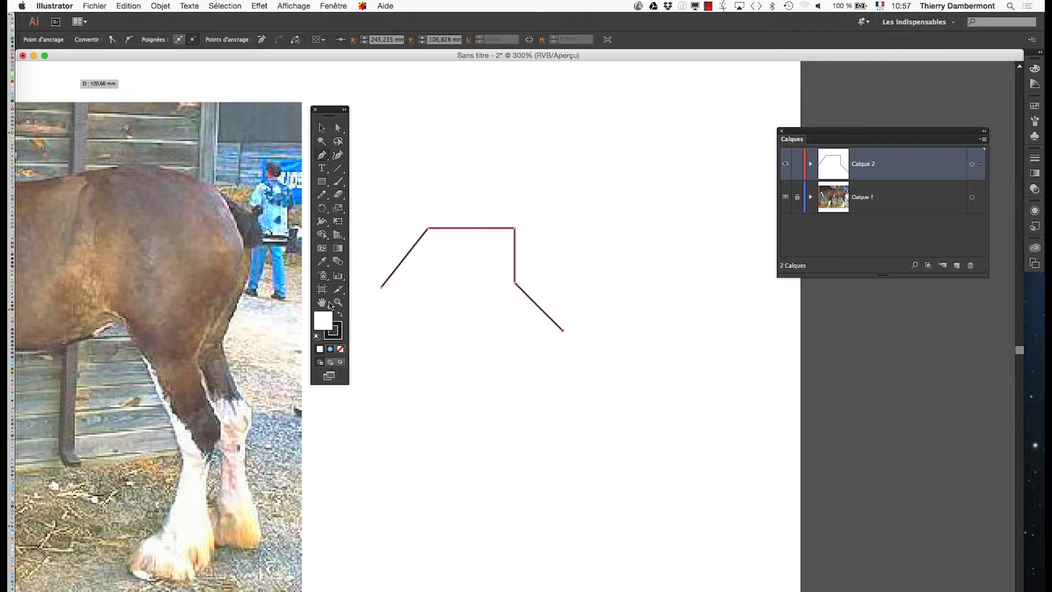
key(v)
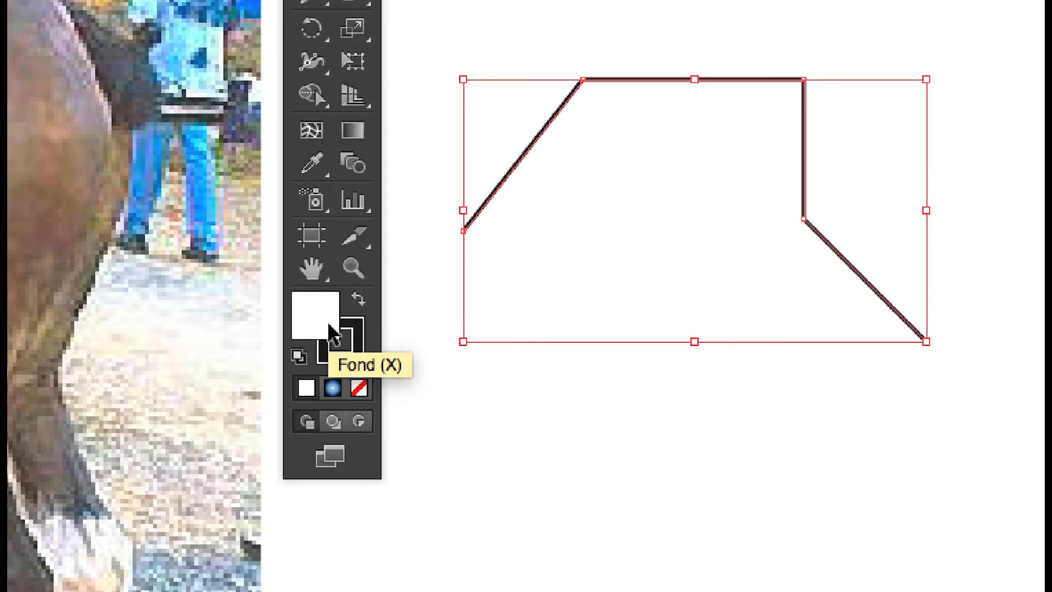
key(p)
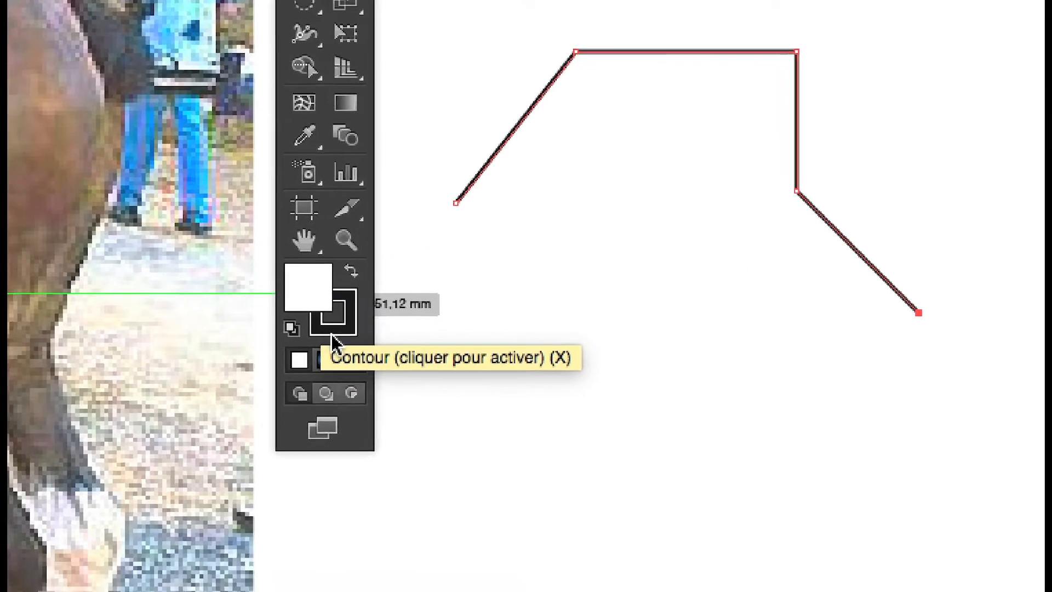
click(338, 349)
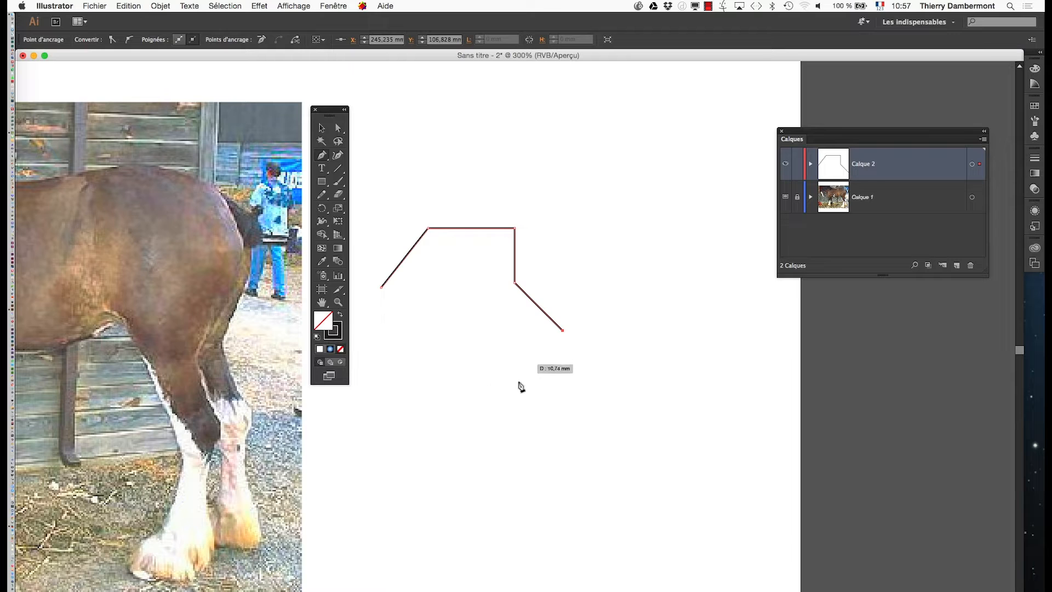
Turn off the smart guides and check their setting
click(300, 7)
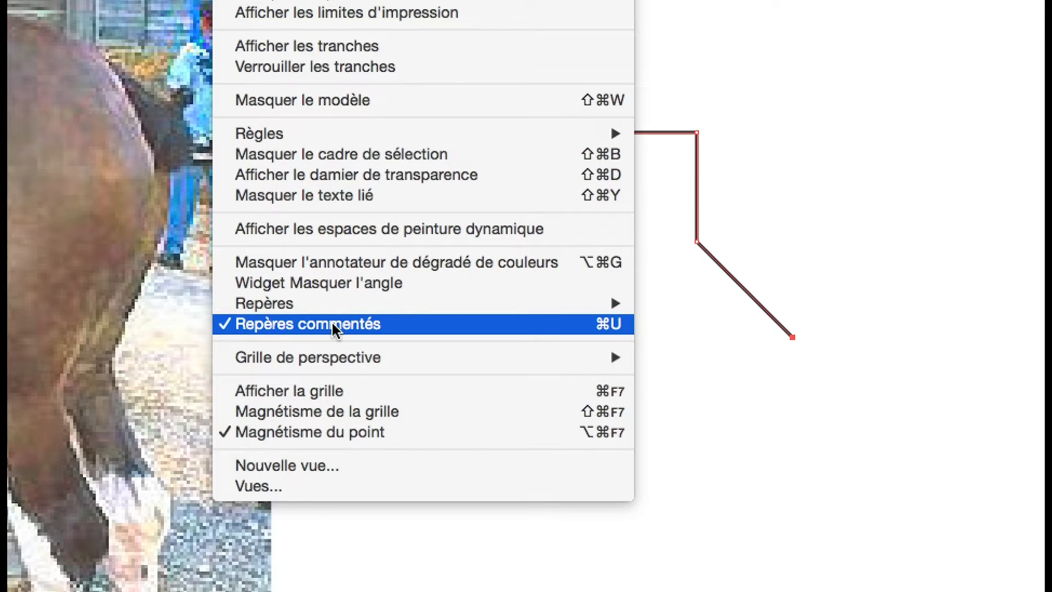
click(332, 323)
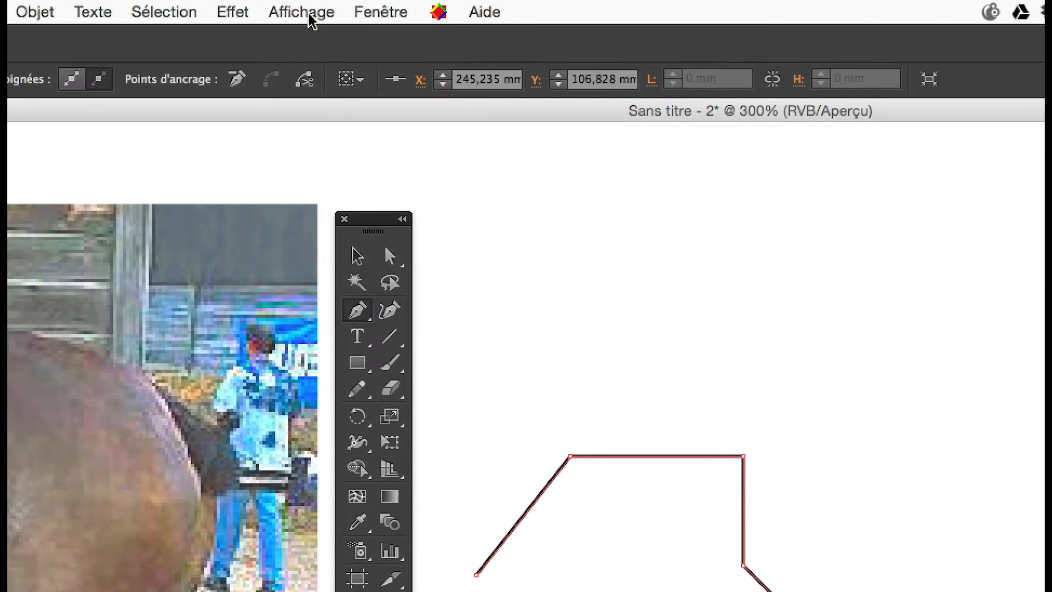
click(287, 12)
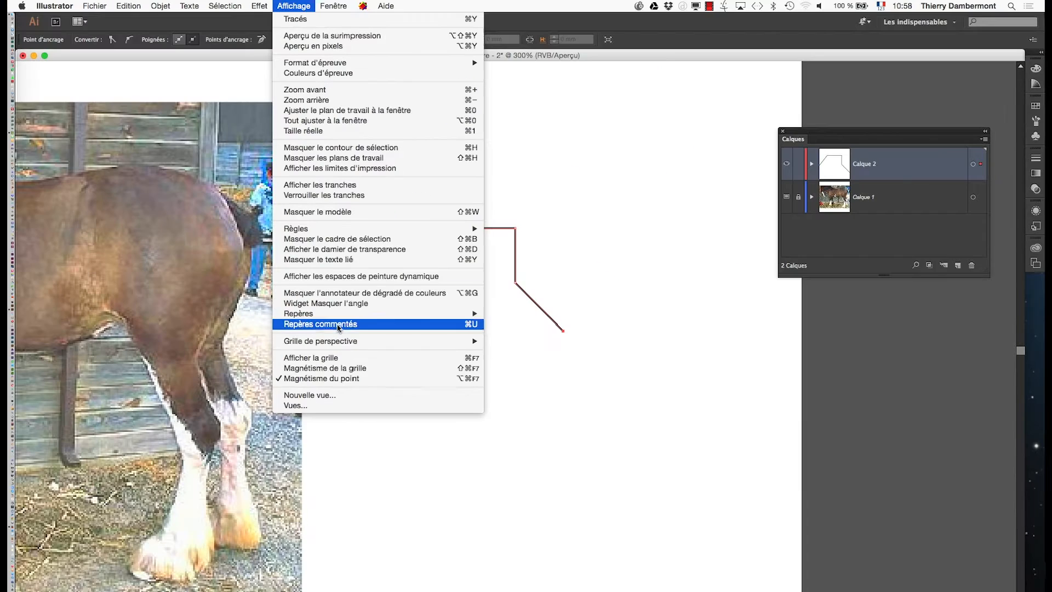
click(640, 57)
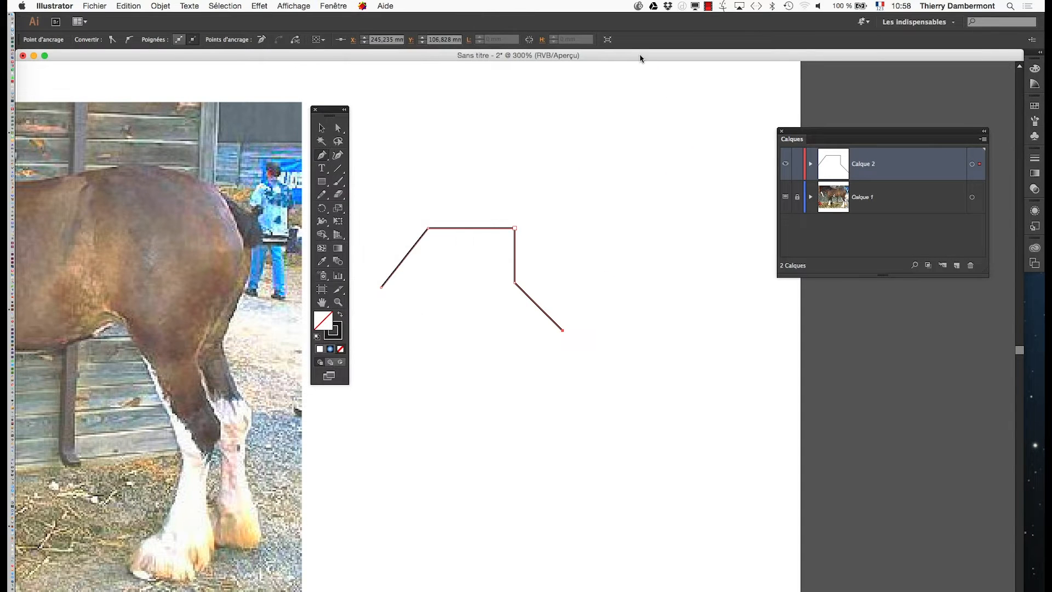
Hide the bounding box around the selected path and return to the Pen tool
click(322, 130)
click(290, 5)
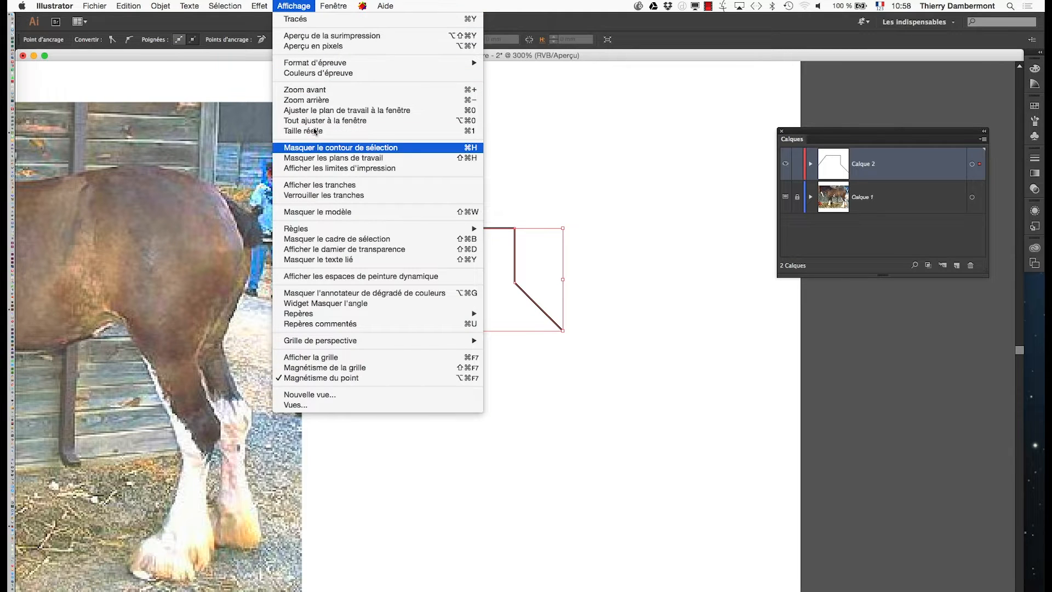
click(338, 239)
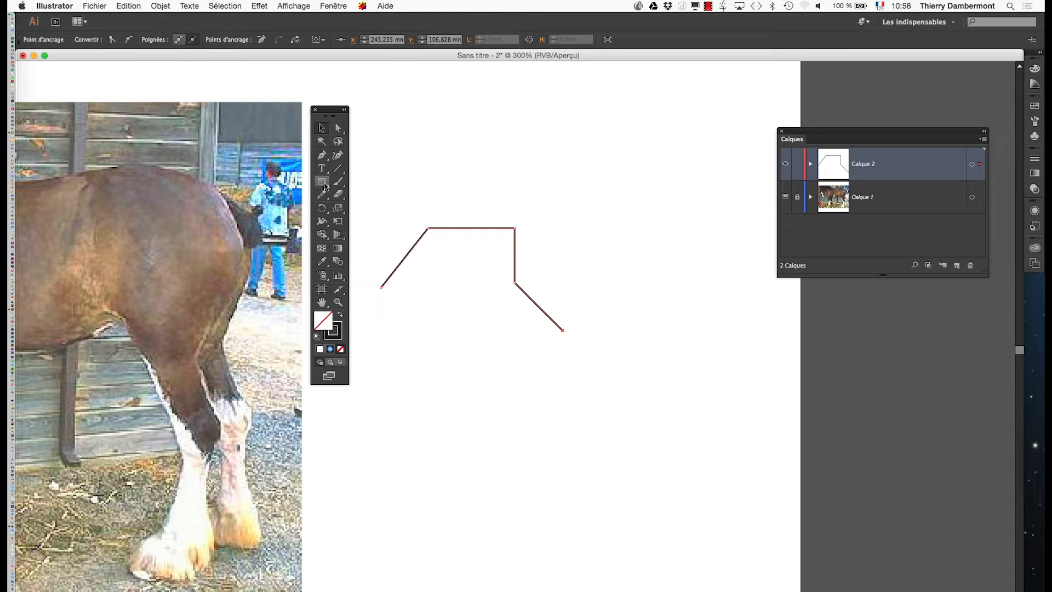
click(322, 155)
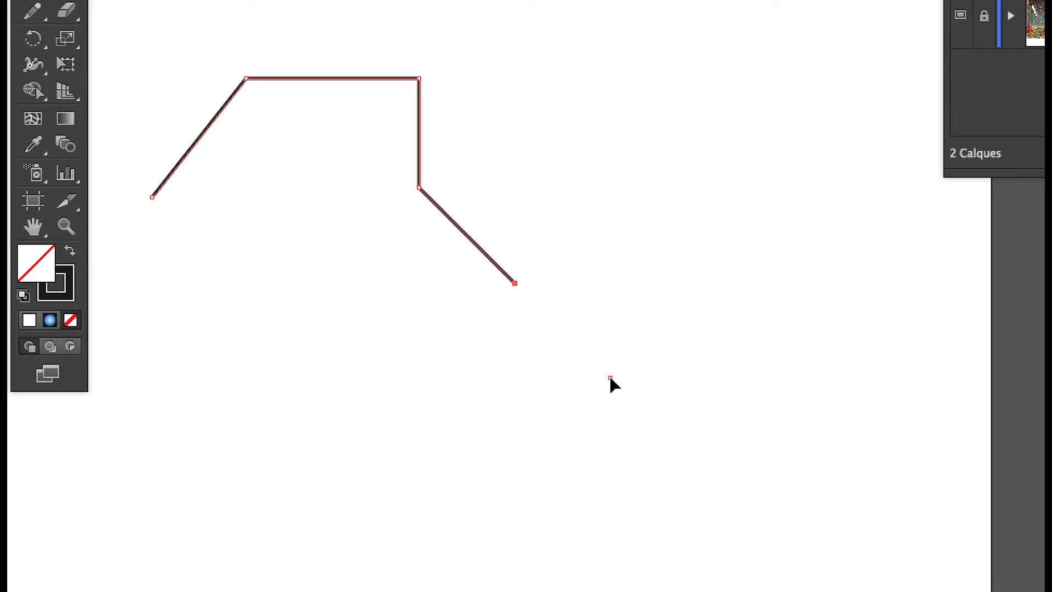
click(610, 378)
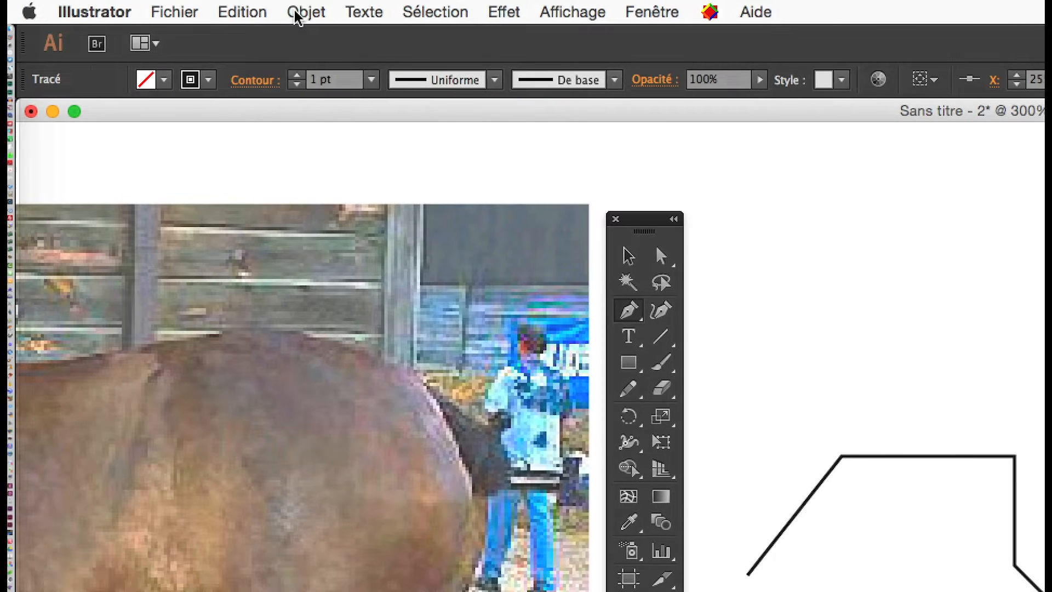
click(241, 12)
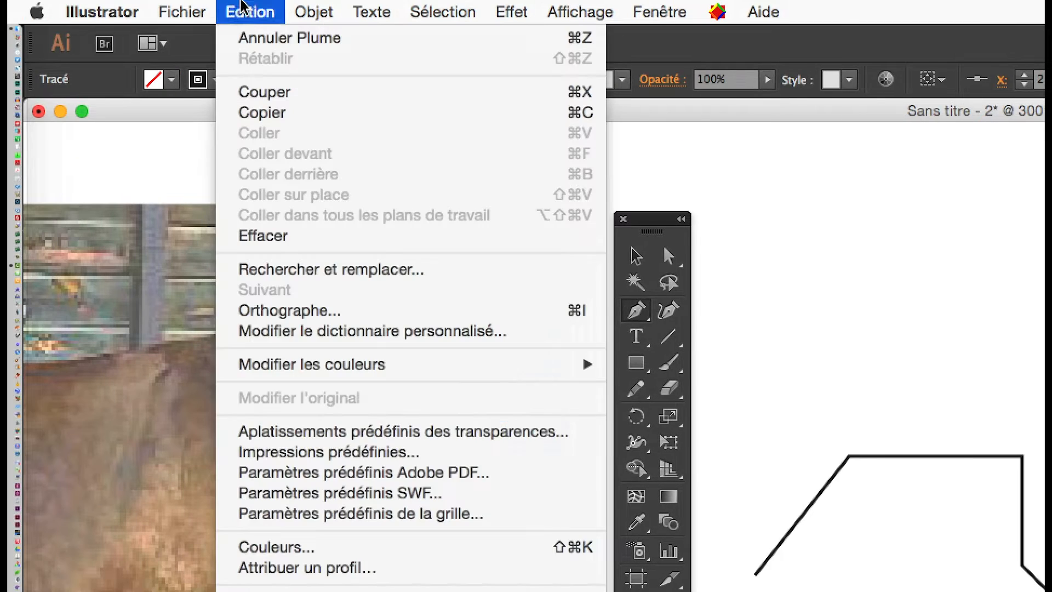
click(244, 38)
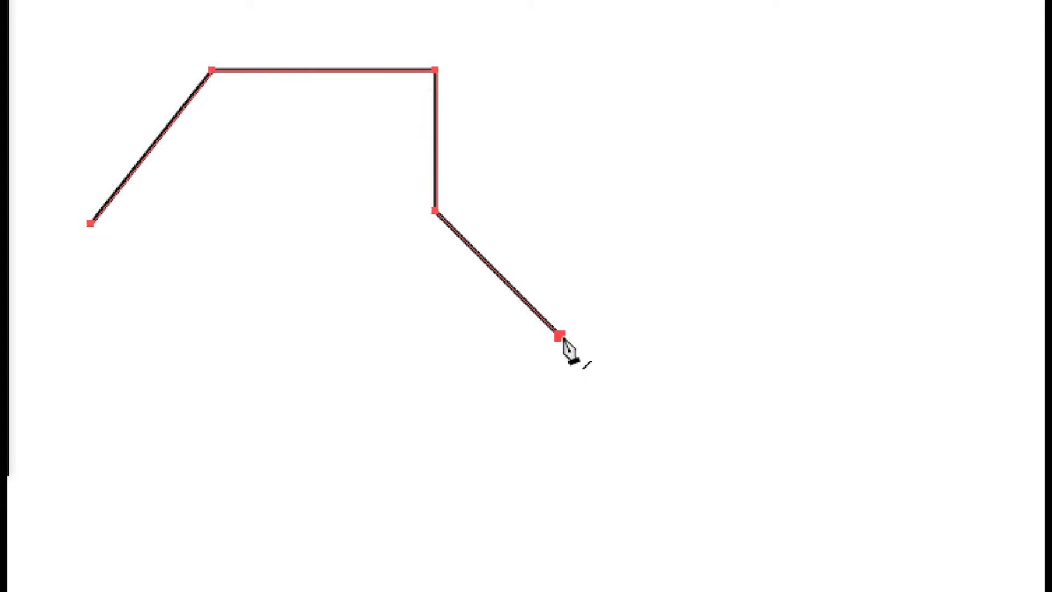
Resume the open path from its lower-right end anchor and add straight segments continuing down to the right, then back down to the left
click(563, 338)
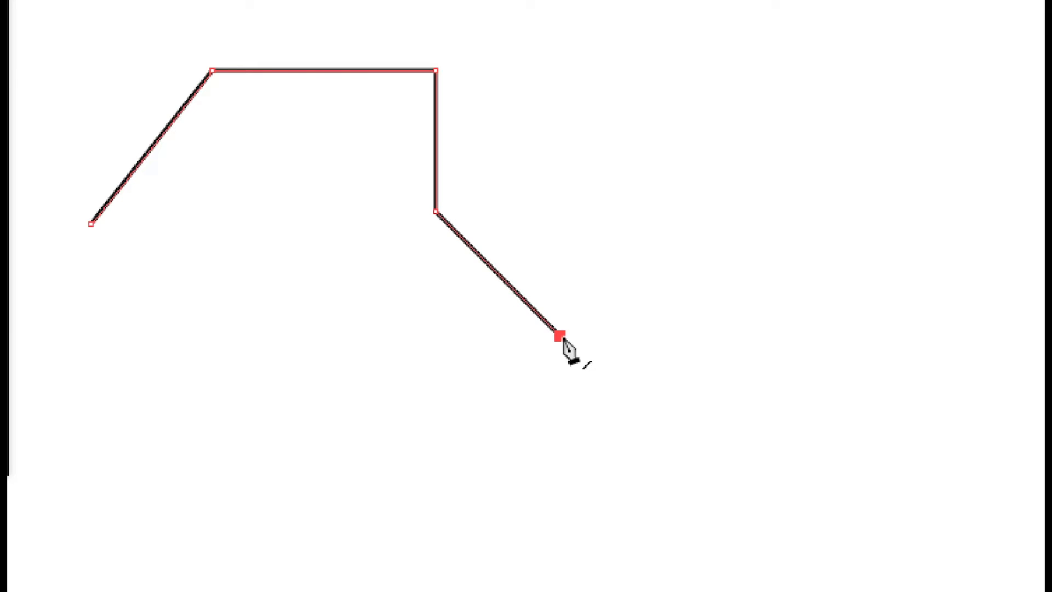
click(735, 450)
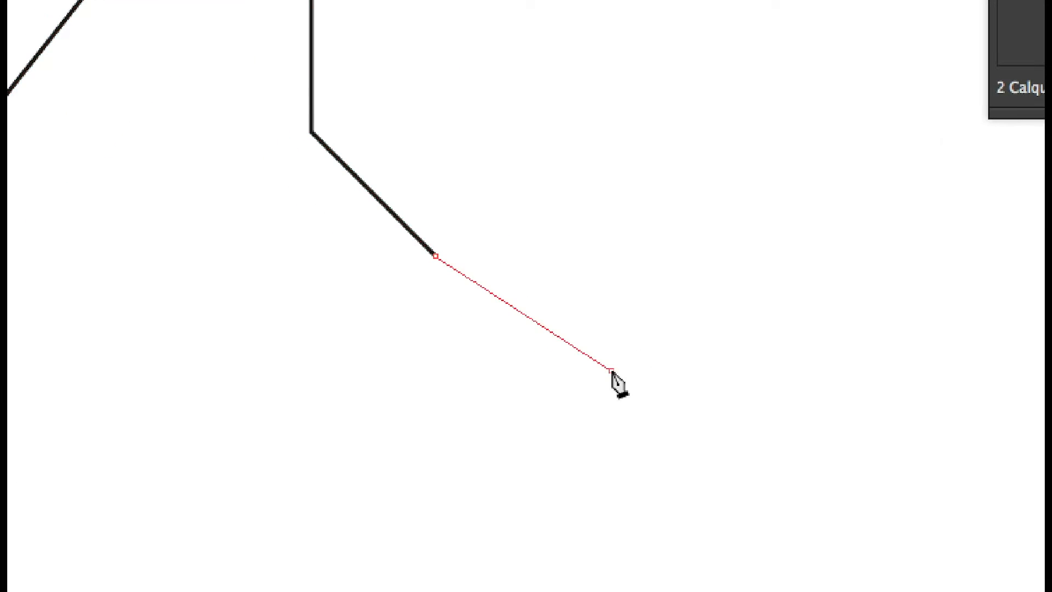
click(611, 369)
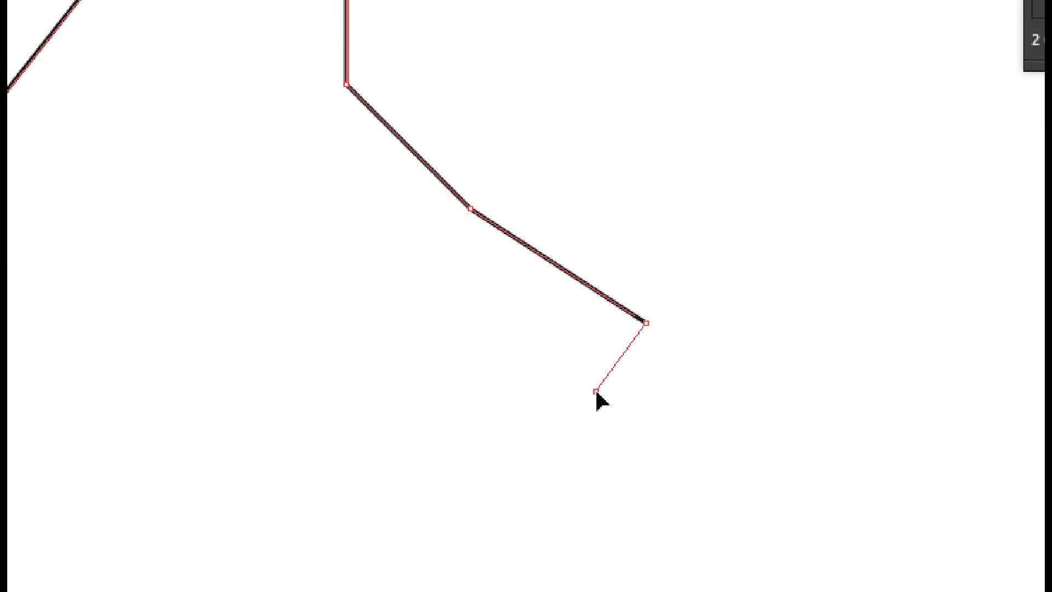
click(560, 435)
click(537, 405)
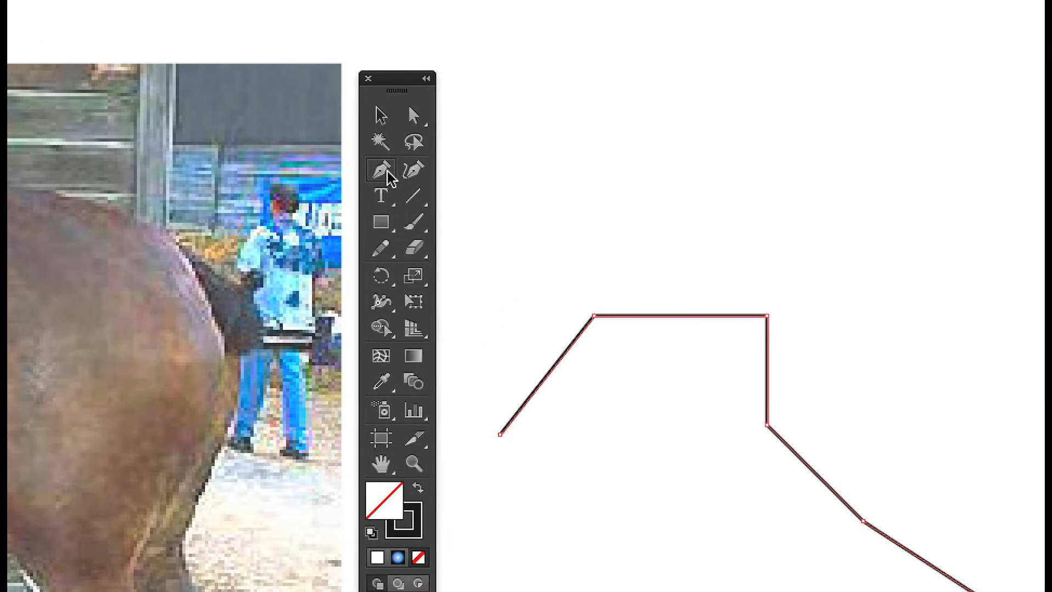
Detach the Pen tool group as a floating palette above the path and activate the Anchor Point tool
click(112, 82)
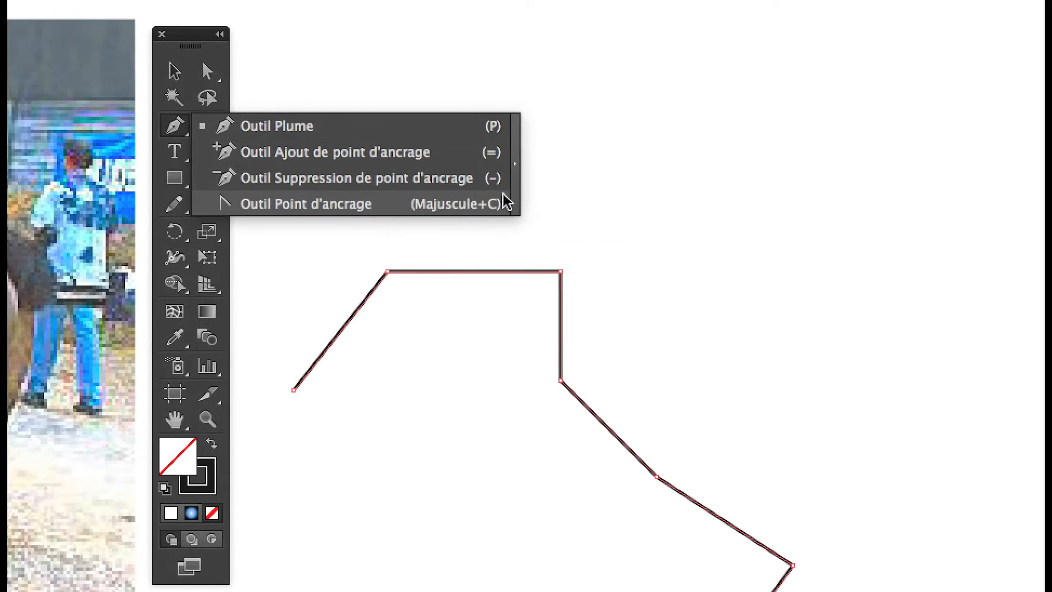
click(508, 193)
drag(269, 148, 542, 79)
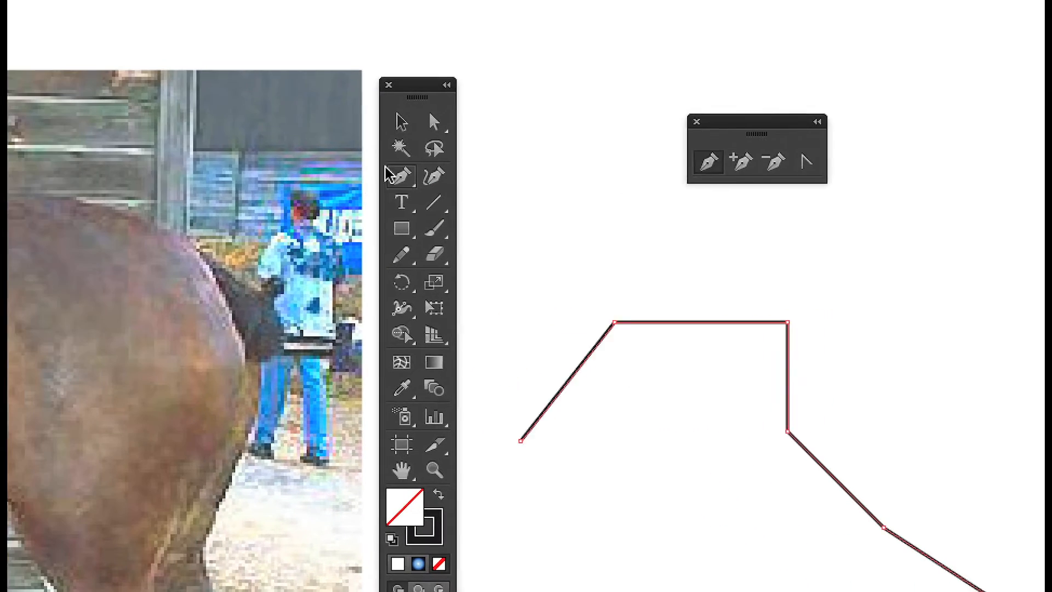
click(389, 170)
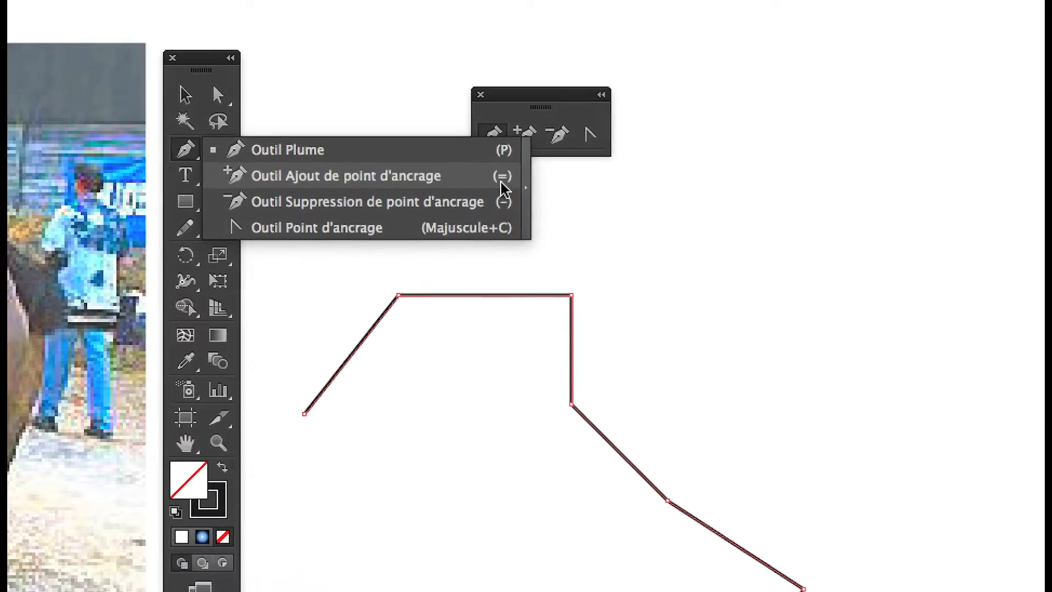
click(576, 136)
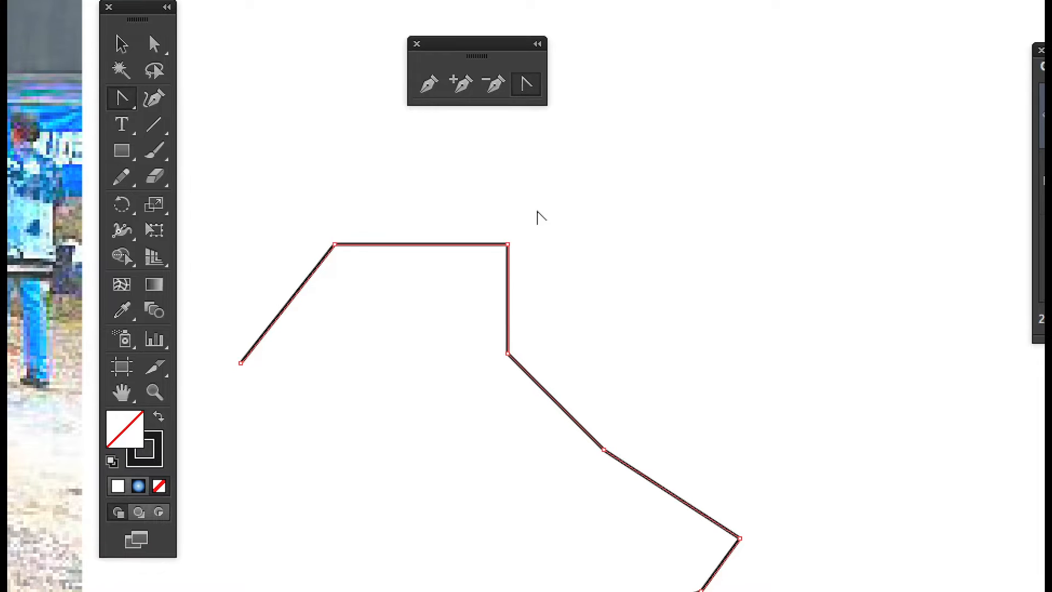
Convert the path's upper-right corner anchor into a smooth point with diagonal direction handles, undoing the first attempt
scroll(538, 214, up, 2)
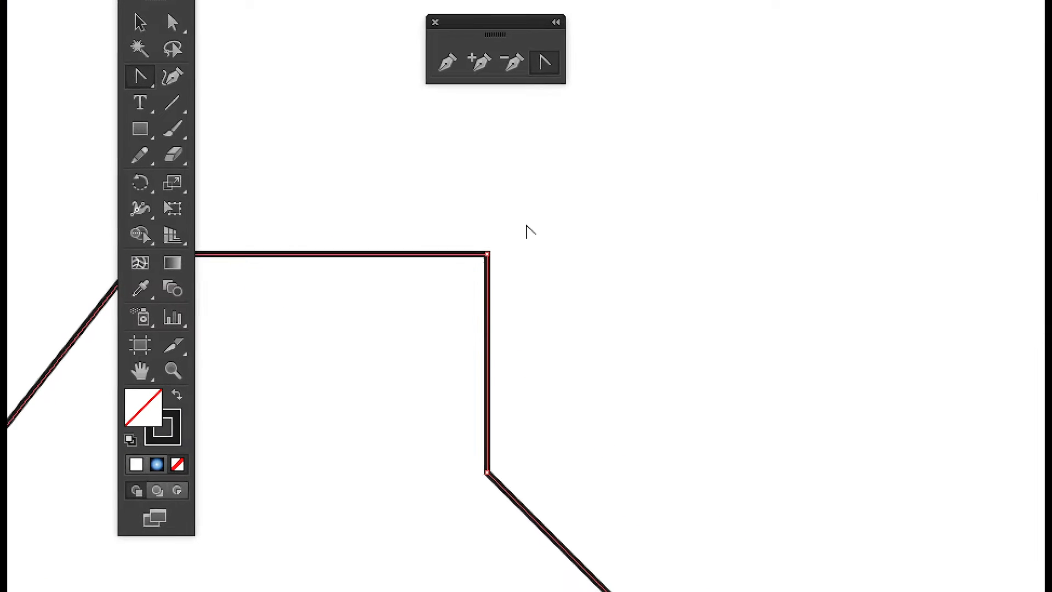
drag(511, 233, 534, 266)
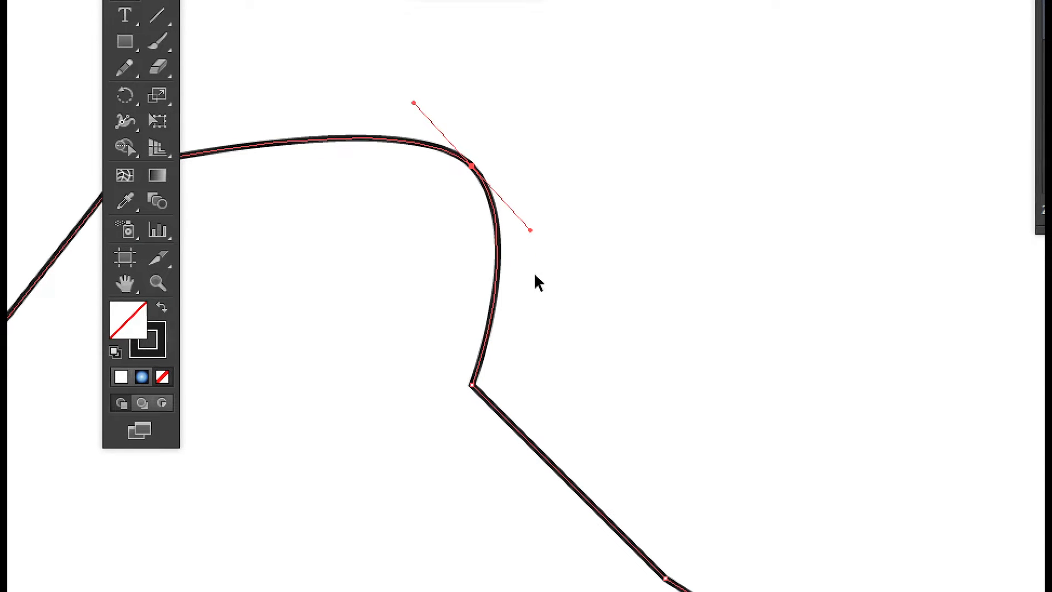
key(ctrl+z)
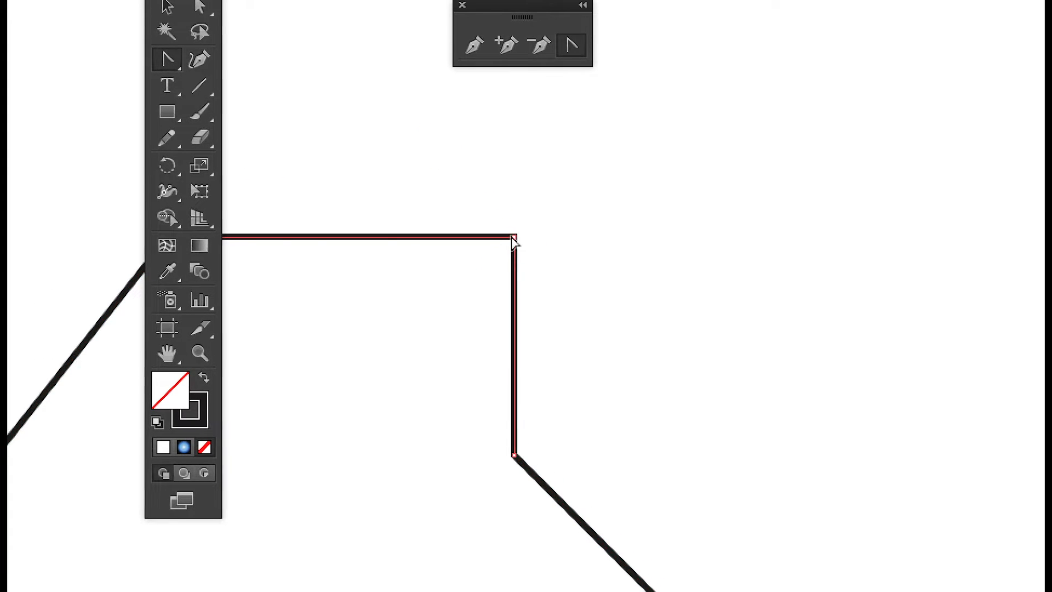
drag(512, 236, 629, 351)
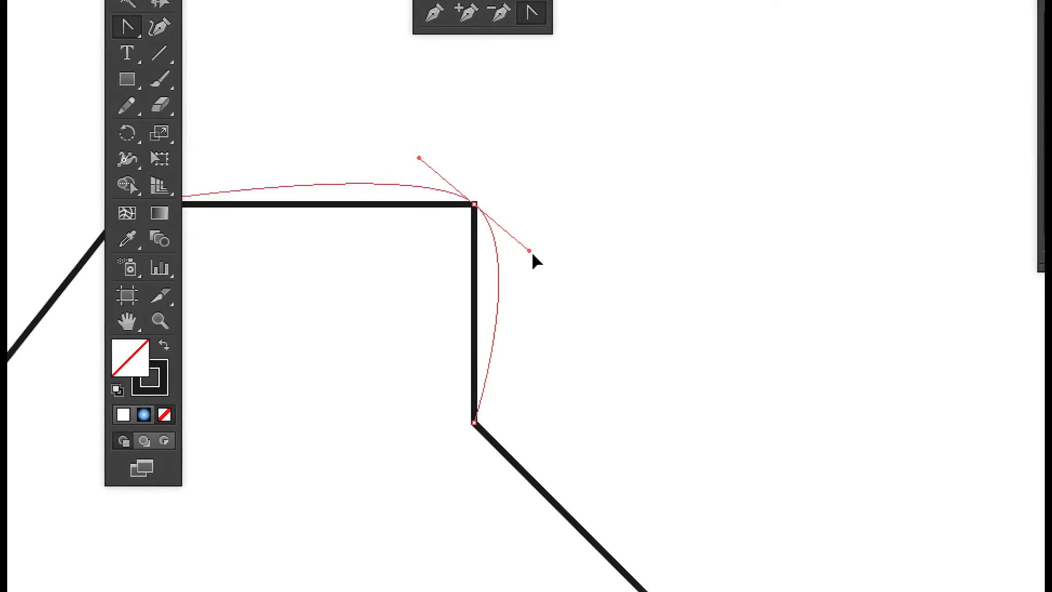
drag(536, 262, 554, 295)
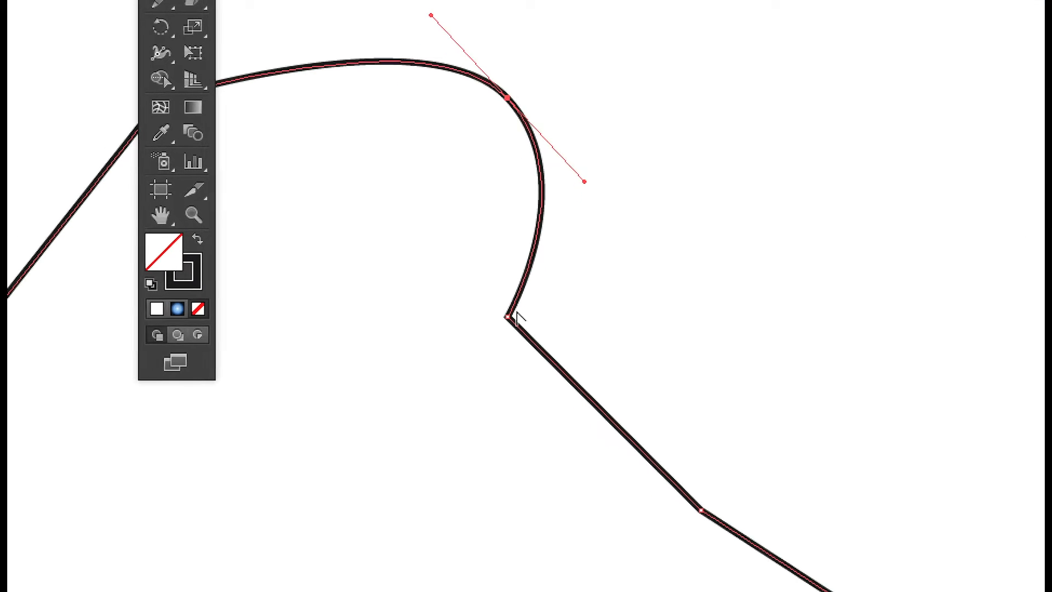
Convert the next two anchors down the path to smooth points, with vertical handles on the first and nearly horizontal handles on the second
drag(511, 313, 519, 369)
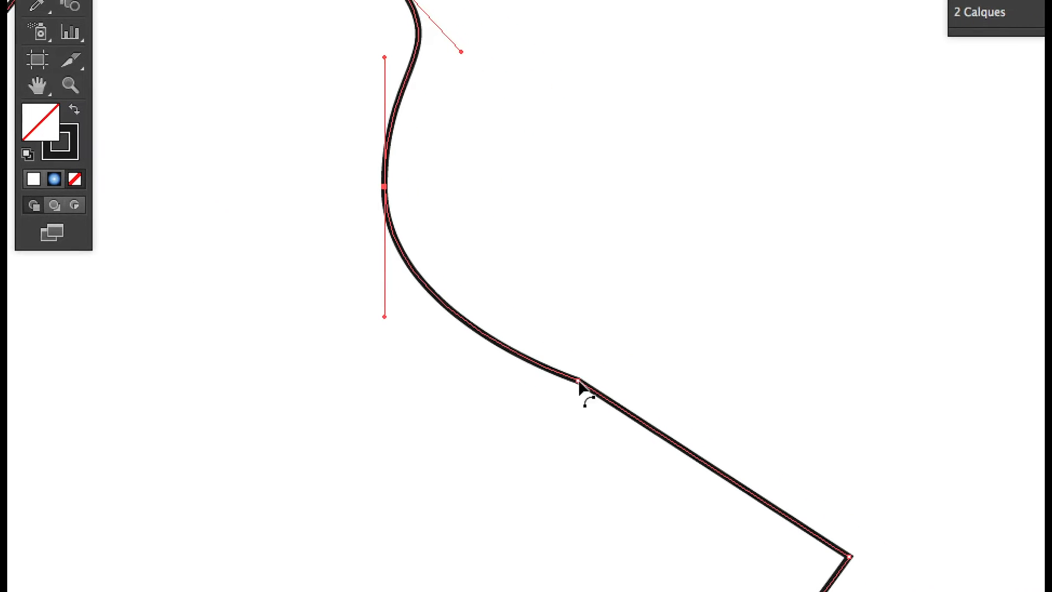
click(698, 421)
drag(582, 387, 671, 398)
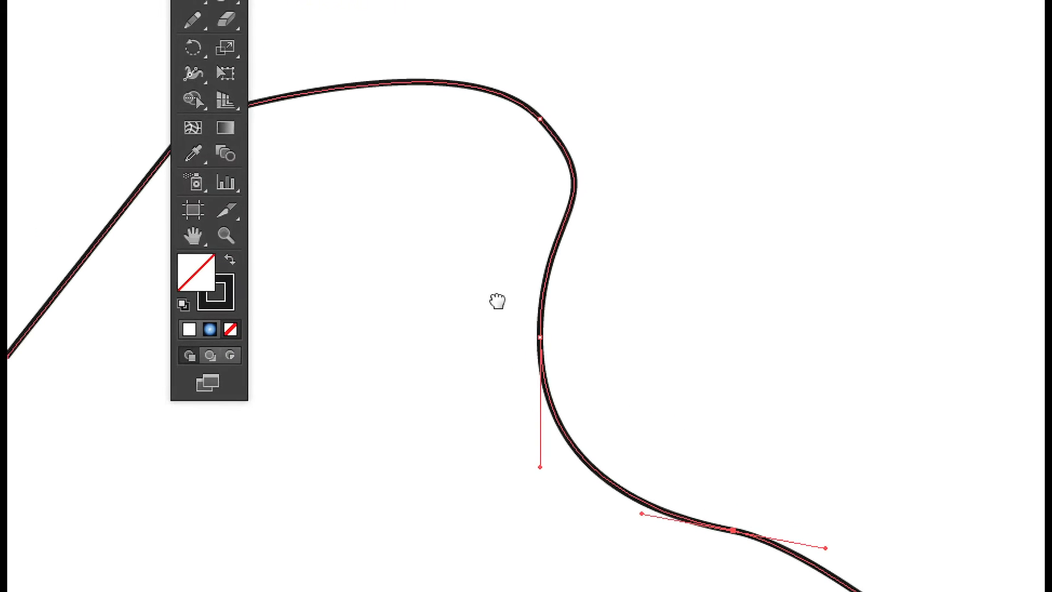
Convert the upper-left corner anchor into a smooth point with direction handles rising toward the right
drag(414, 253, 732, 287)
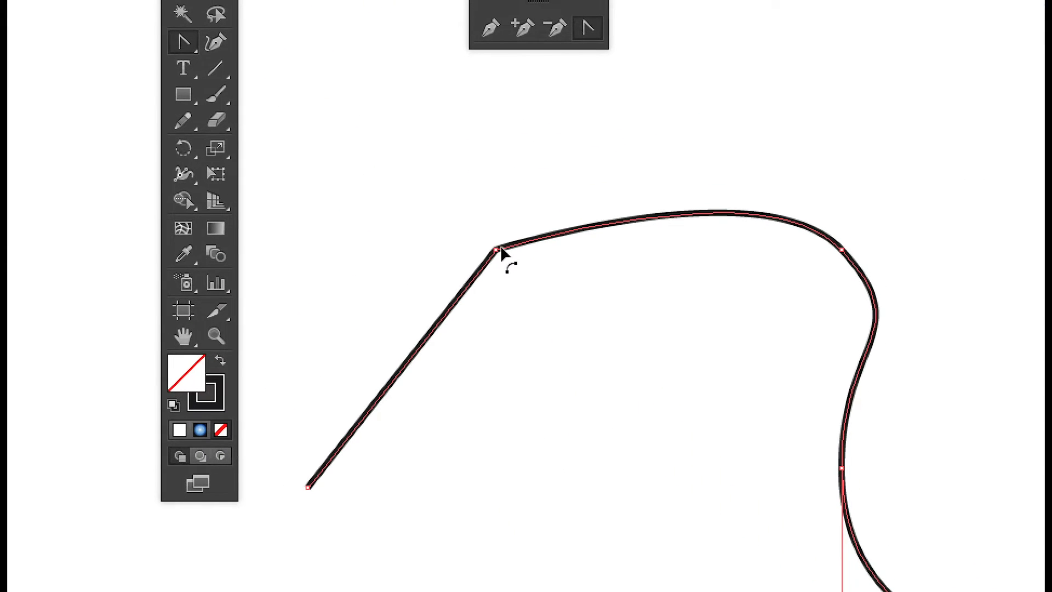
drag(499, 250, 606, 193)
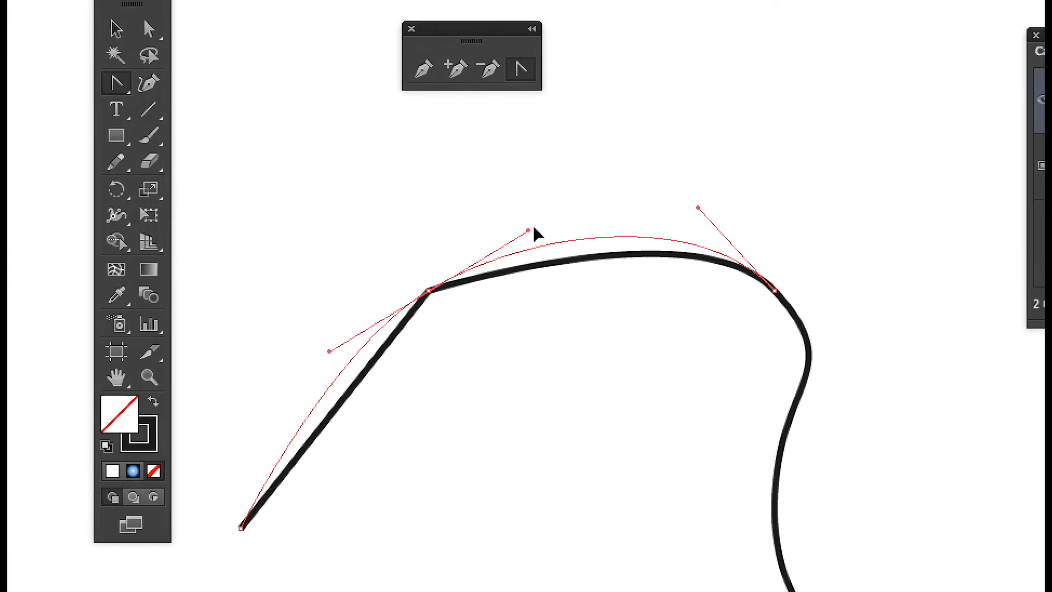
drag(536, 233, 537, 230)
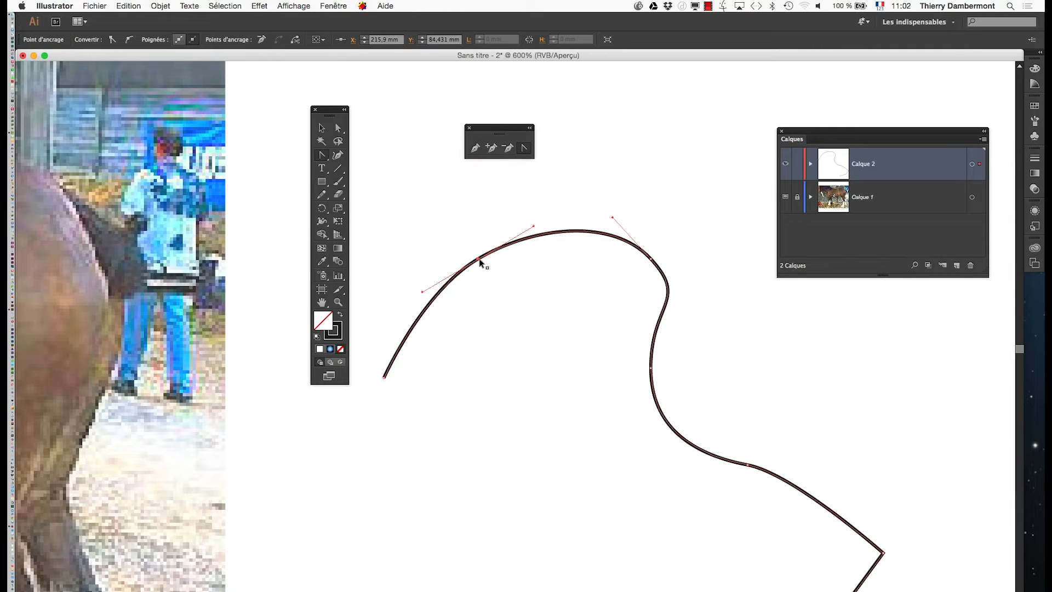
Shift the fully selected path slightly downward with the Direct Selection tool and deselect it
drag(480, 263, 474, 219)
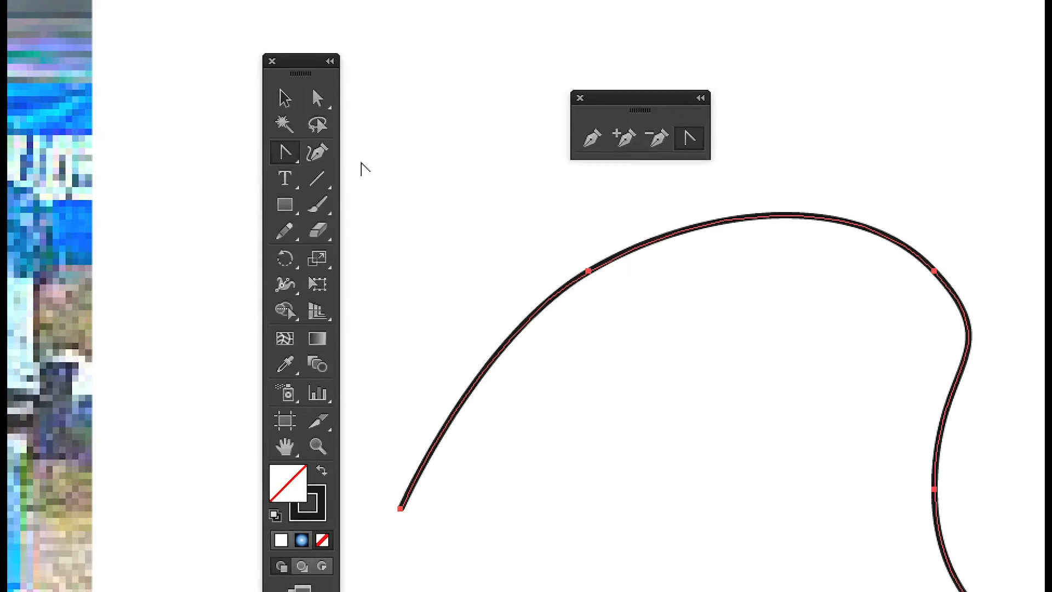
click(318, 100)
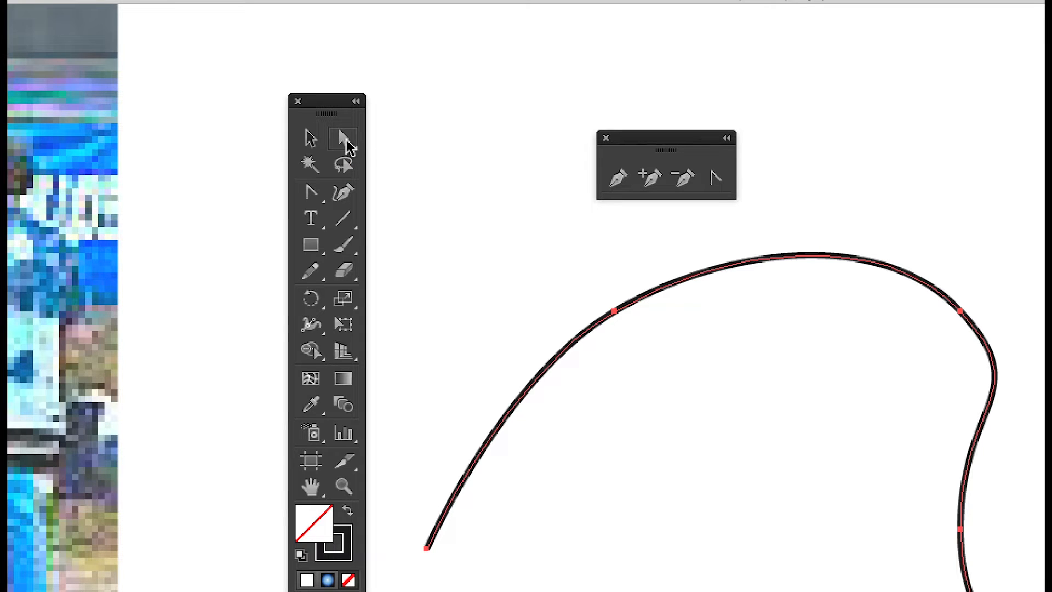
drag(614, 311, 634, 324)
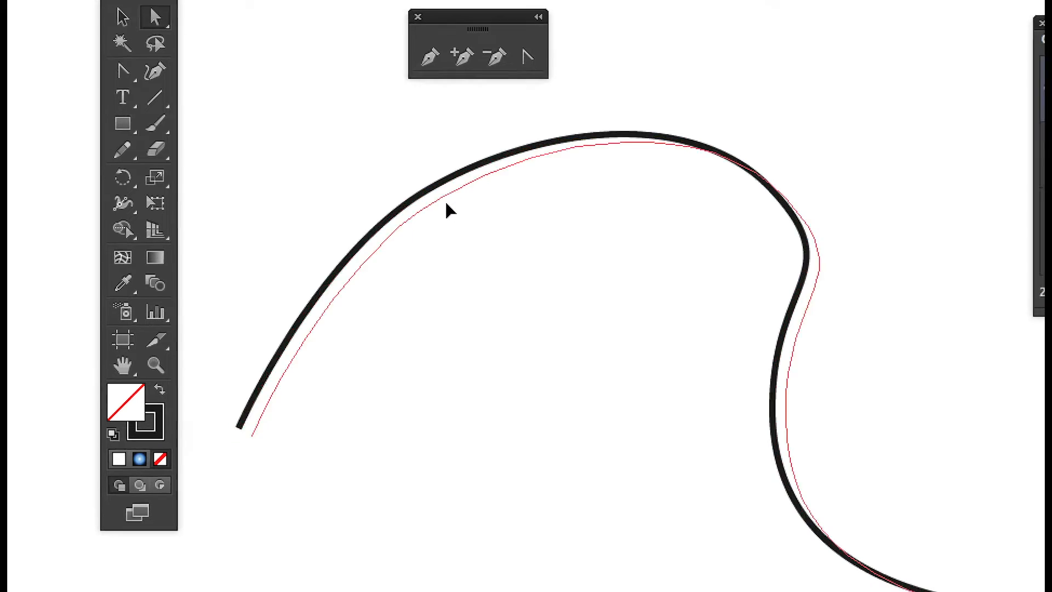
mouse_move(447, 204)
mouse_down()
mouse_move(560, 275)
mouse_move(429, 202)
mouse_move(437, 211)
mouse_up()
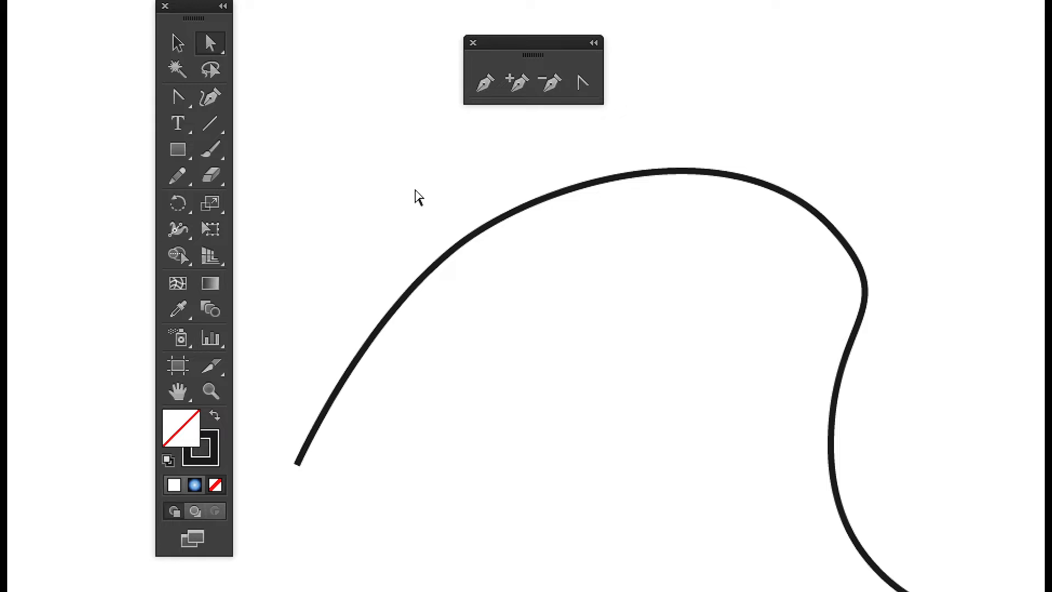
Select only the upper-left anchor, reposition it, and rotate its direction handles to a steep angle to reshape the curve
click(485, 228)
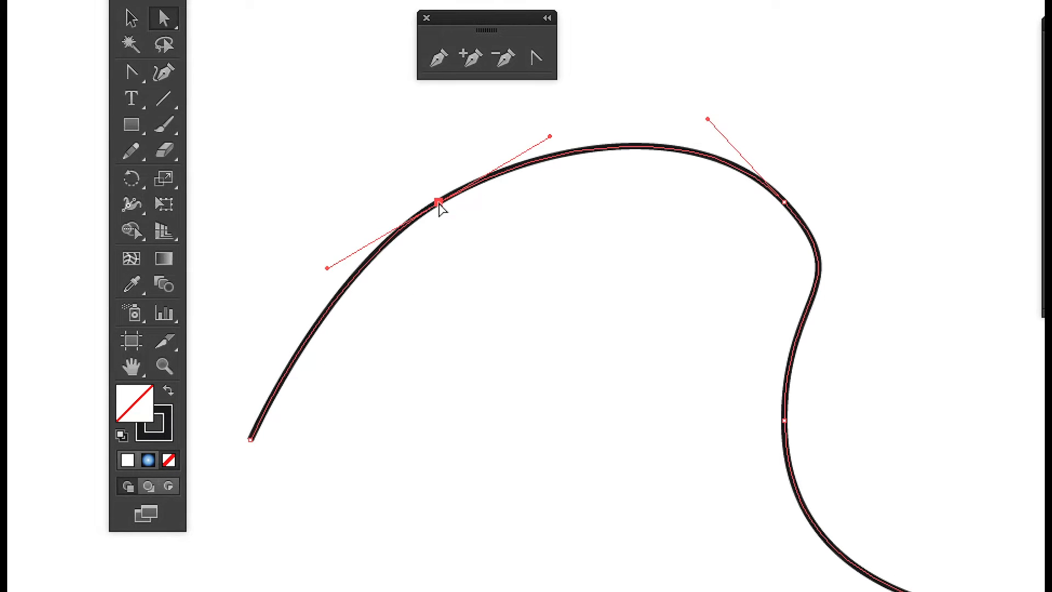
drag(439, 203, 436, 160)
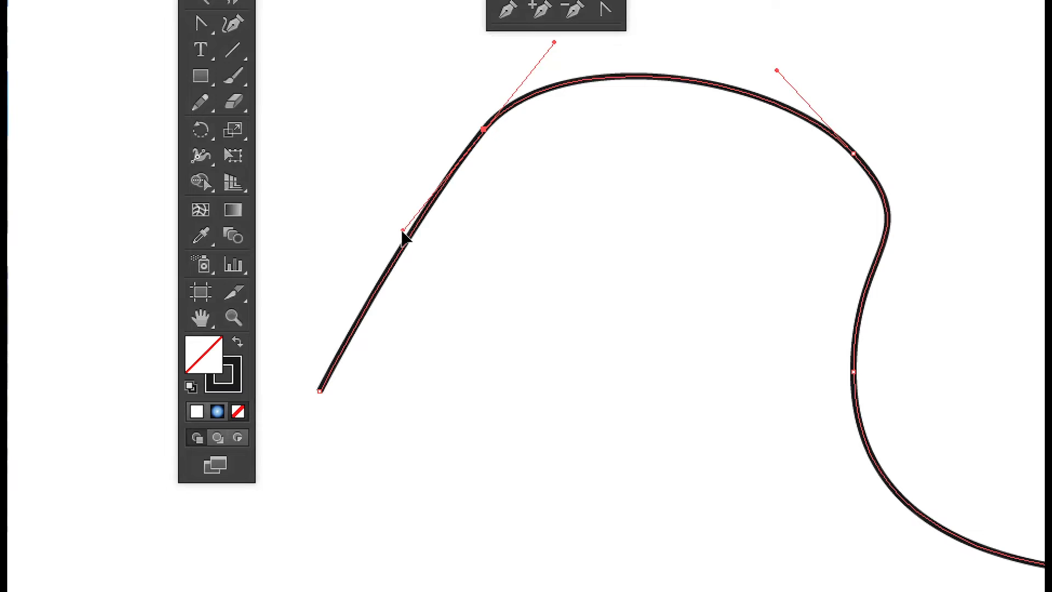
drag(402, 232, 437, 235)
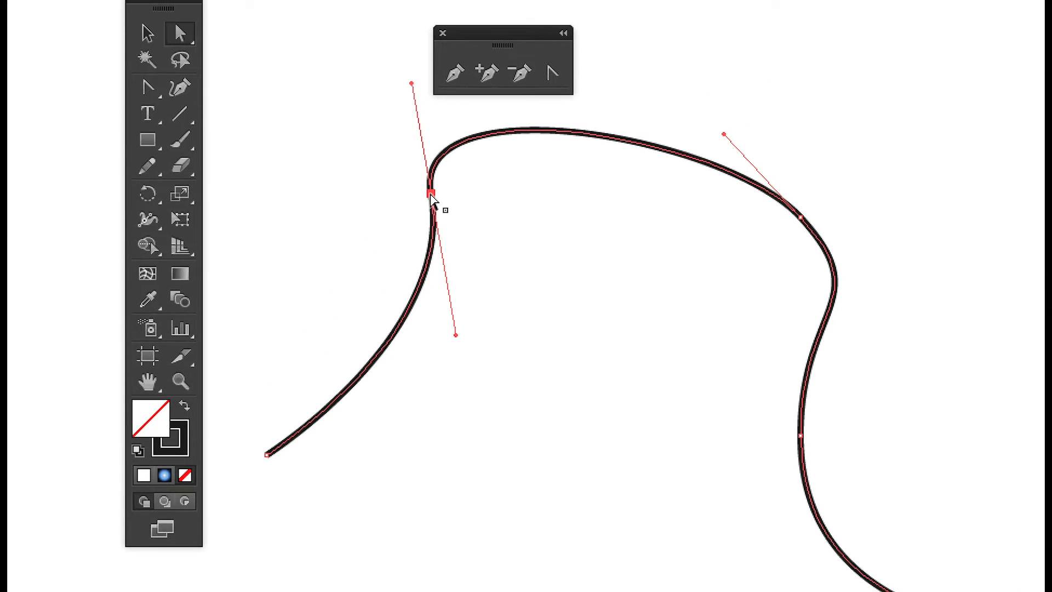
drag(431, 199, 362, 233)
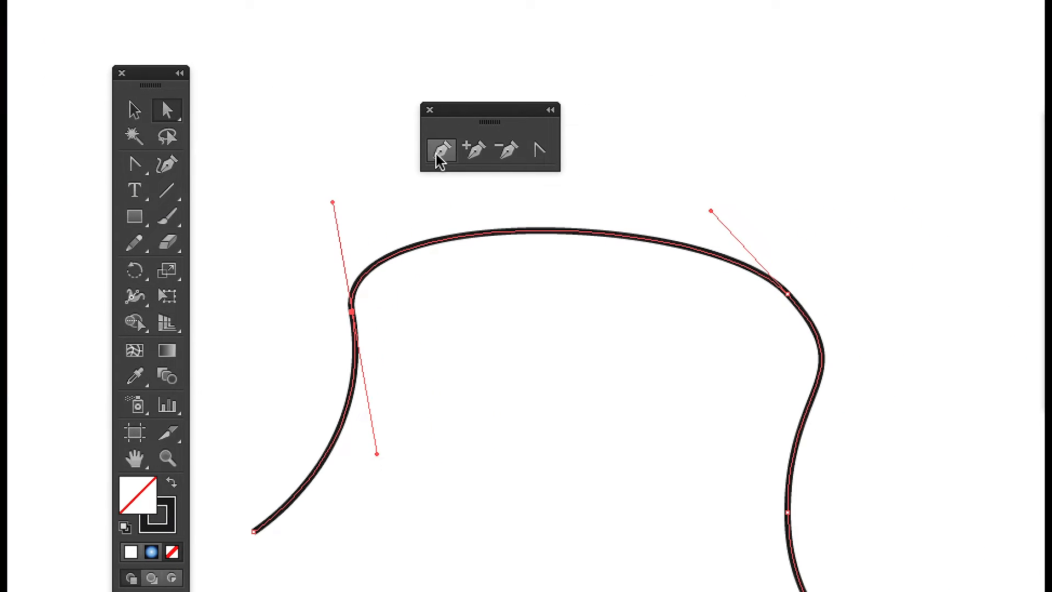
Activate the Pen tool and use temporary direct selection to move the upper-right anchor up and the upper-left anchor down
click(438, 156)
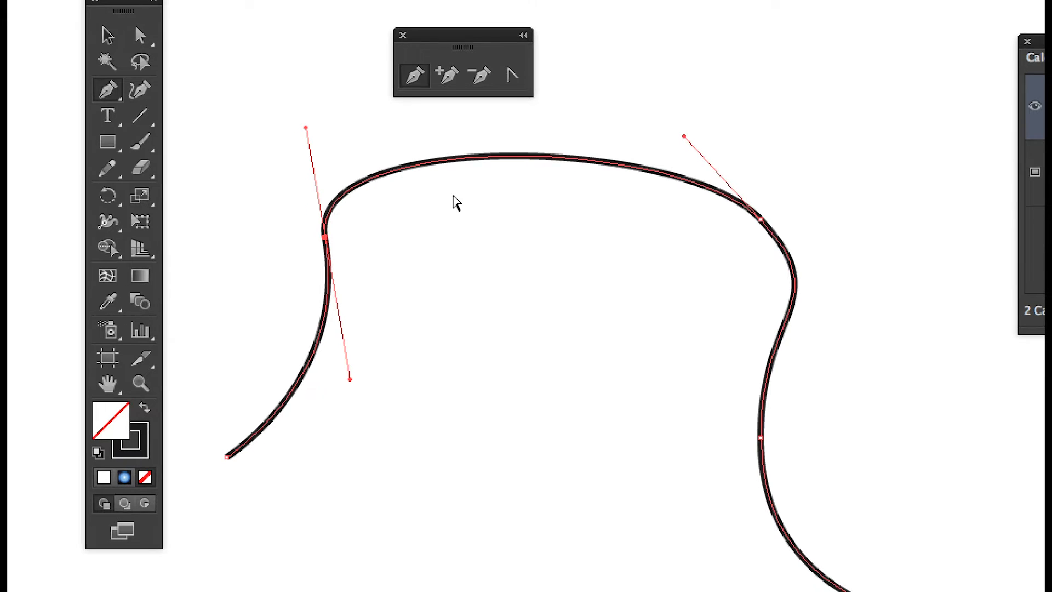
click(758, 224)
drag(556, 204, 523, 146)
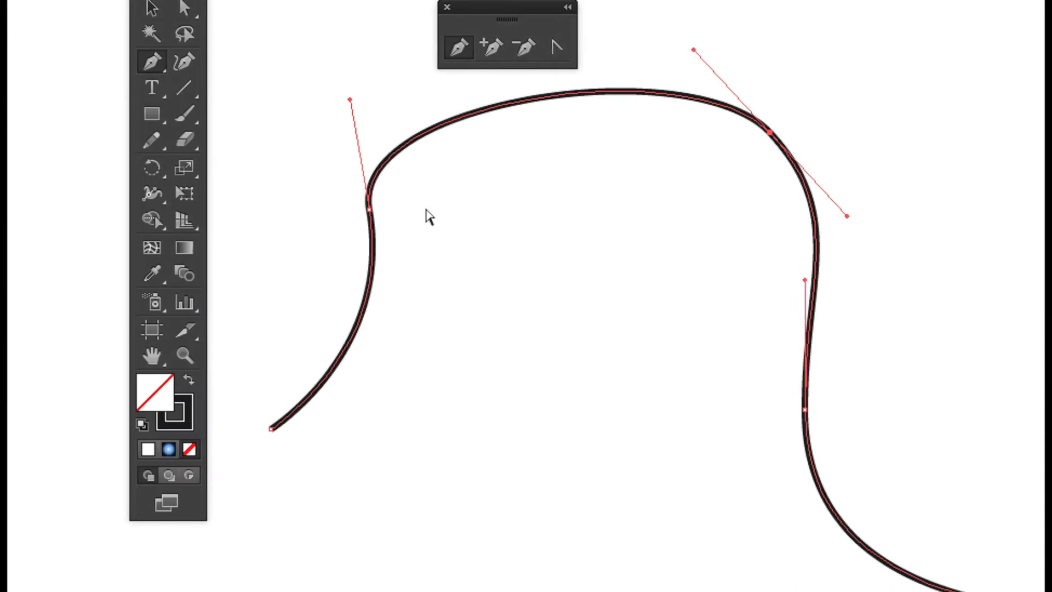
drag(163, 251, 147, 268)
drag(399, 220, 412, 234)
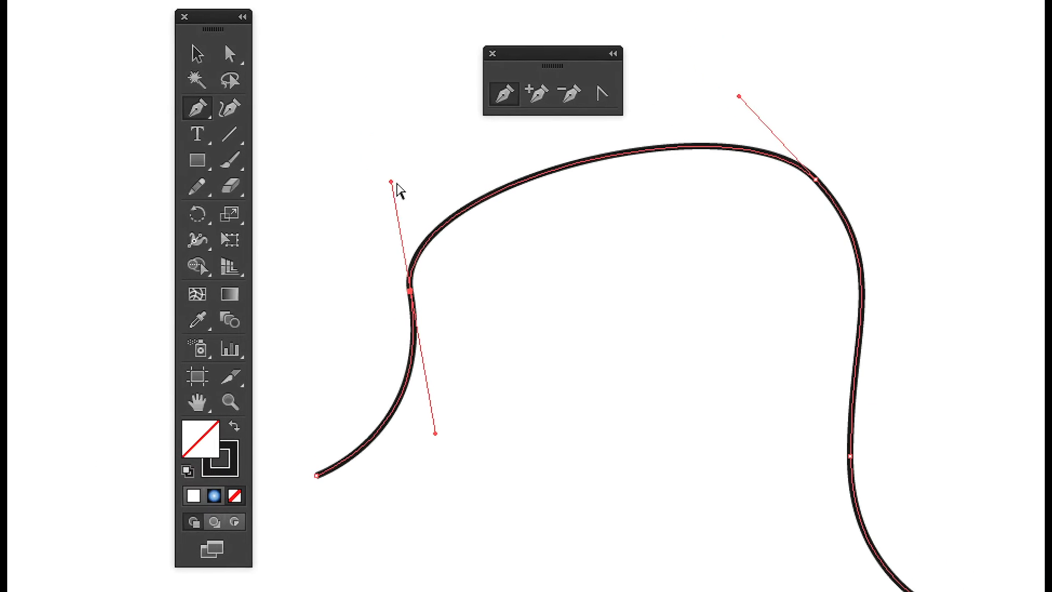
Rotate the direction handles of the upper-left and upper-right anchors to nearly horizontal
drag(319, 76, 396, 90)
drag(443, 192, 592, 277)
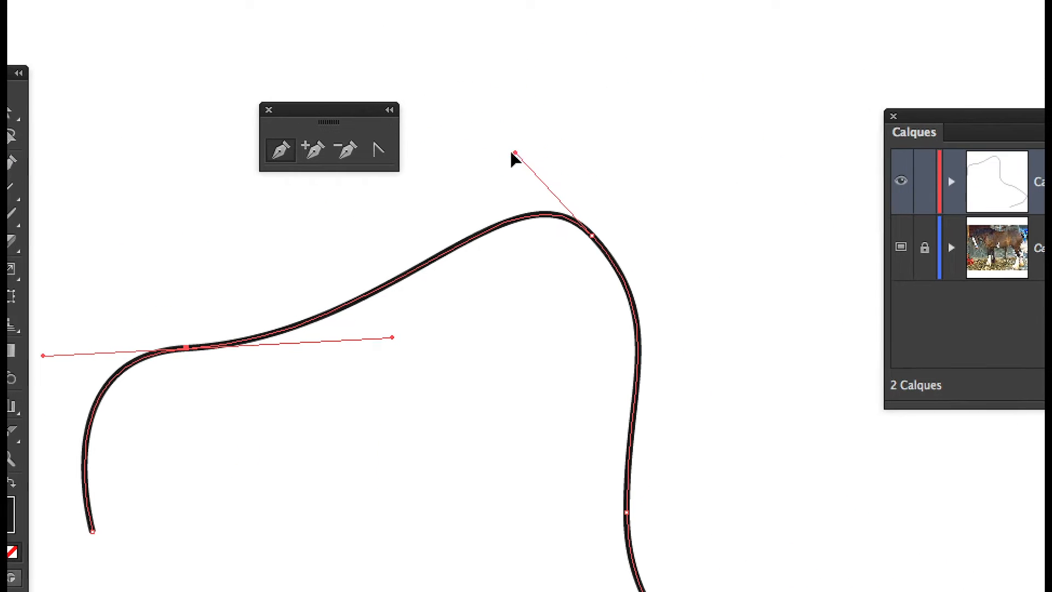
drag(509, 159, 415, 249)
drag(478, 188, 438, 150)
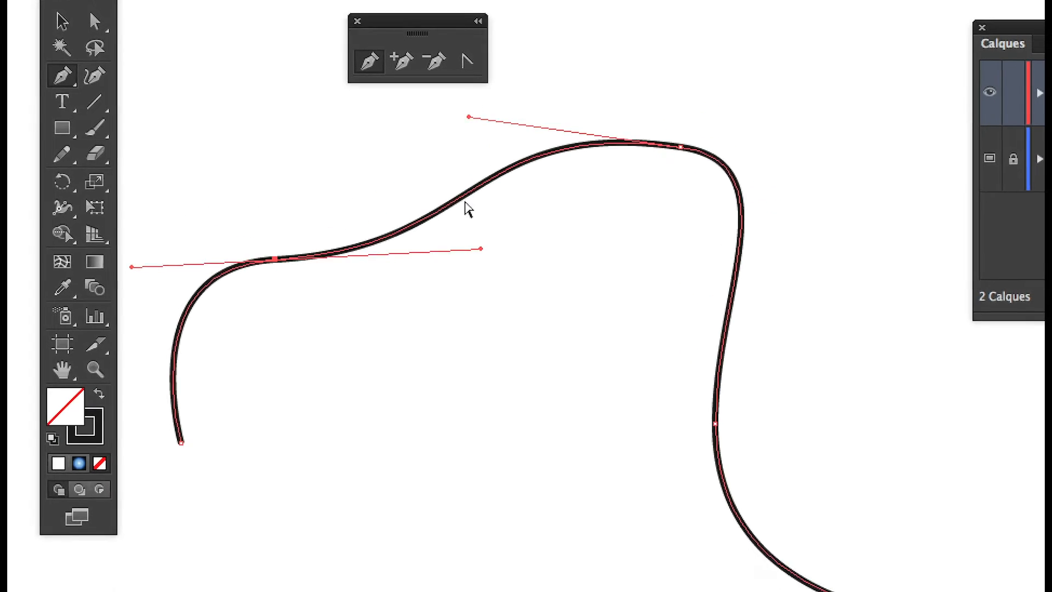
Move the upper-left anchor up and to the right, deselect the path, and reselect that anchor to lower it
drag(400, 222, 444, 172)
ctrl+click(412, 232)
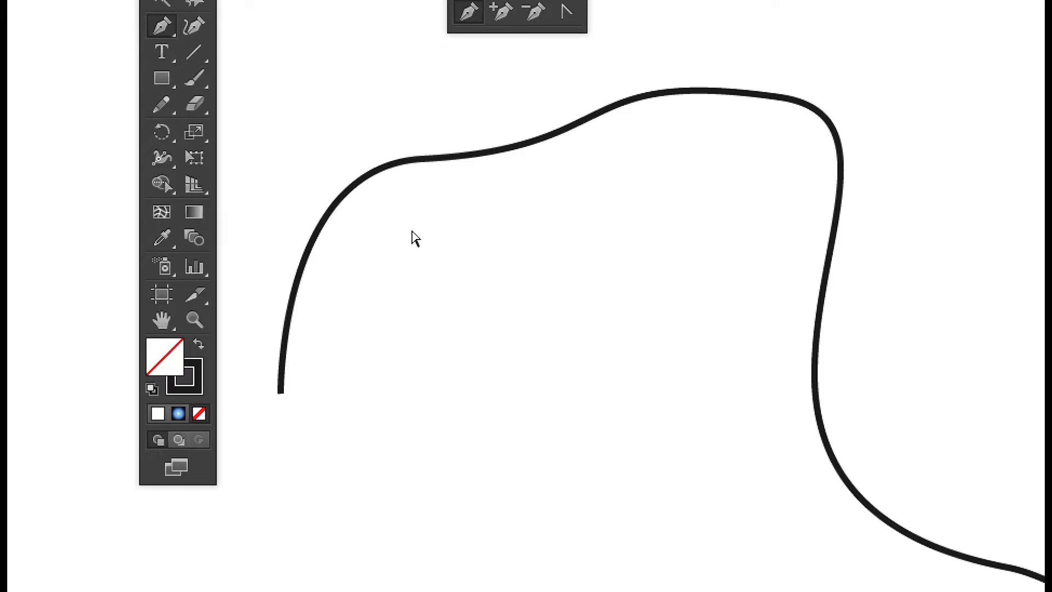
ctrl+click(415, 160)
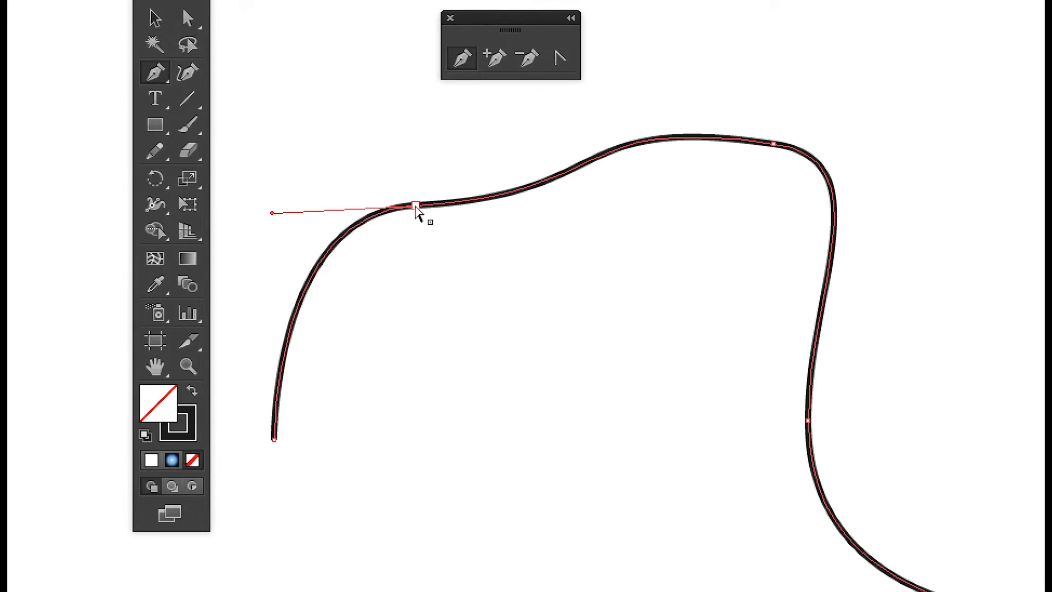
drag(417, 211, 414, 249)
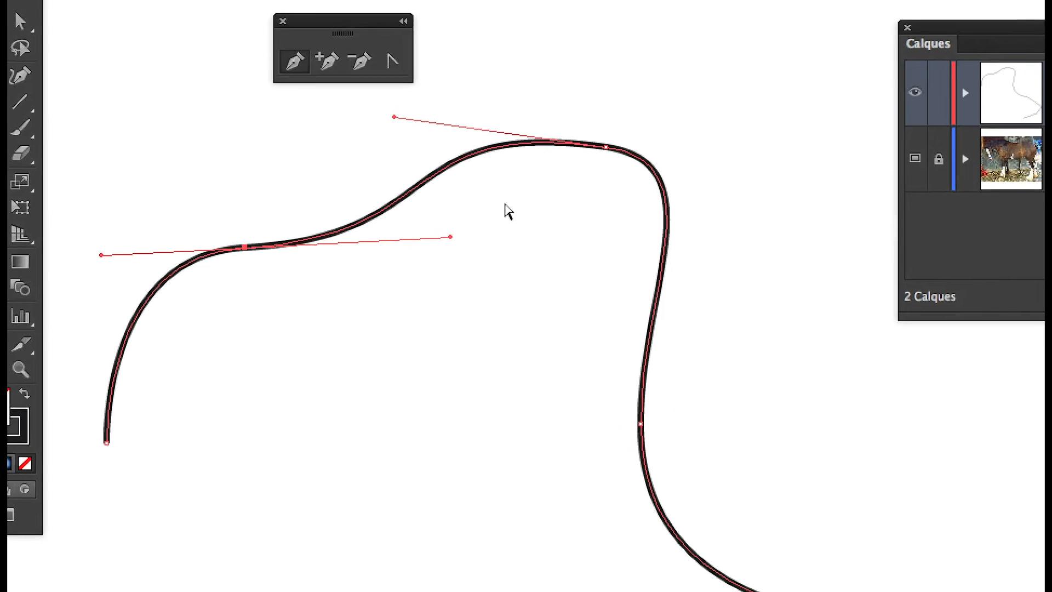
Move the upper-right anchor up and to the right, and tilt its direction handles down to the right to round the peak
drag(606, 147, 669, 98)
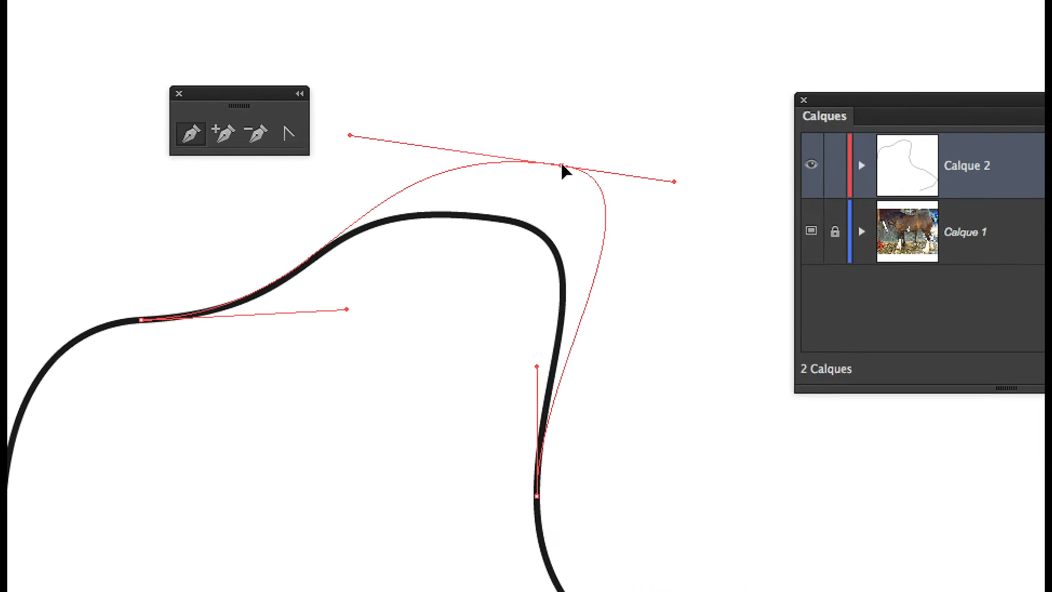
drag(563, 169, 564, 166)
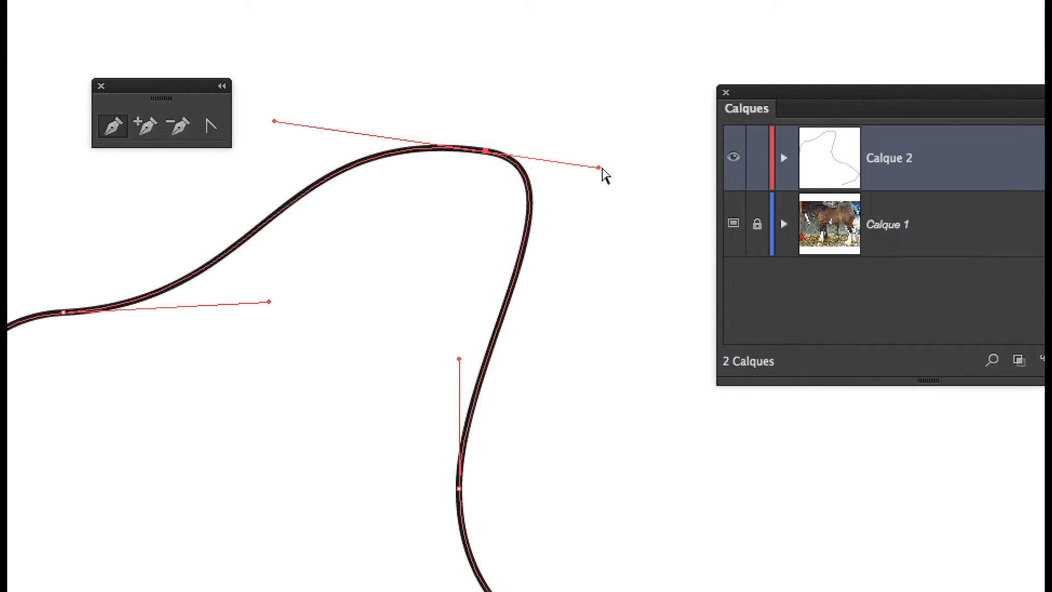
drag(611, 167, 685, 78)
drag(631, 148, 606, 202)
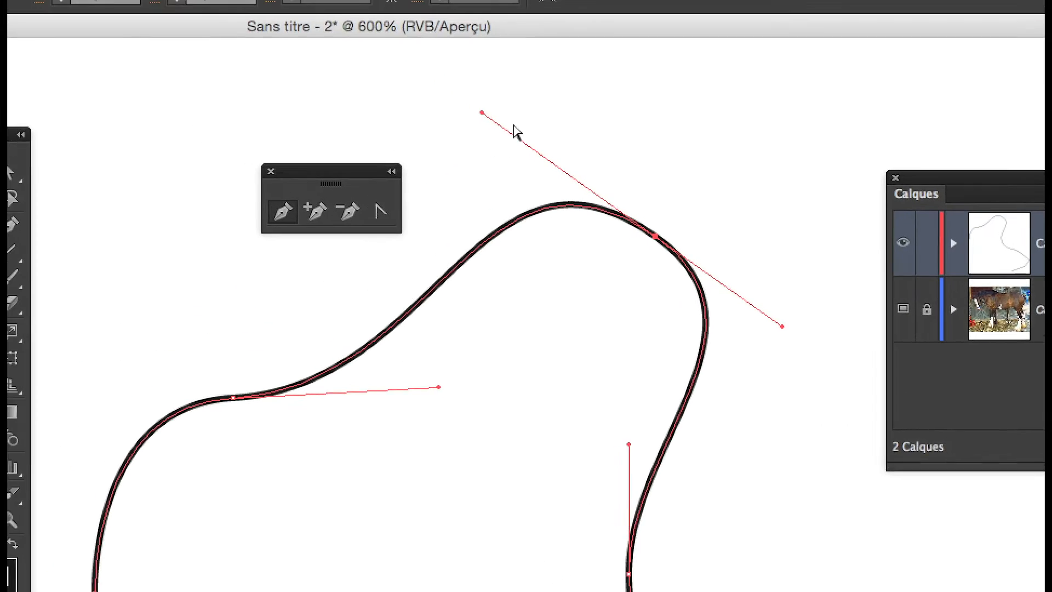
drag(343, 11, 415, 56)
drag(526, 142, 455, 158)
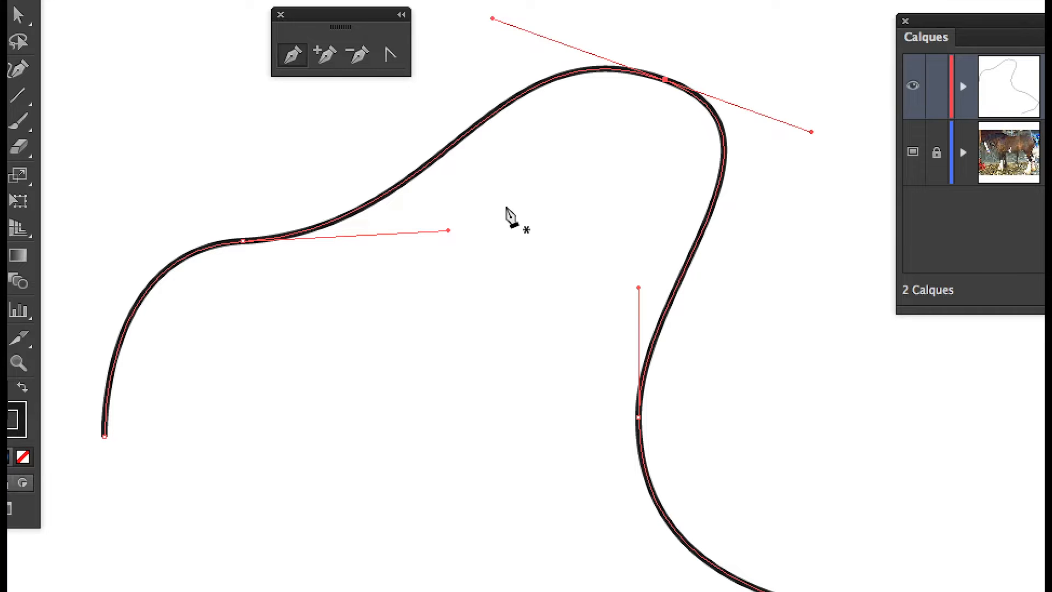
Select the upper-left anchor of the curved path with temporary direct selection and move it up
super+click(243, 241)
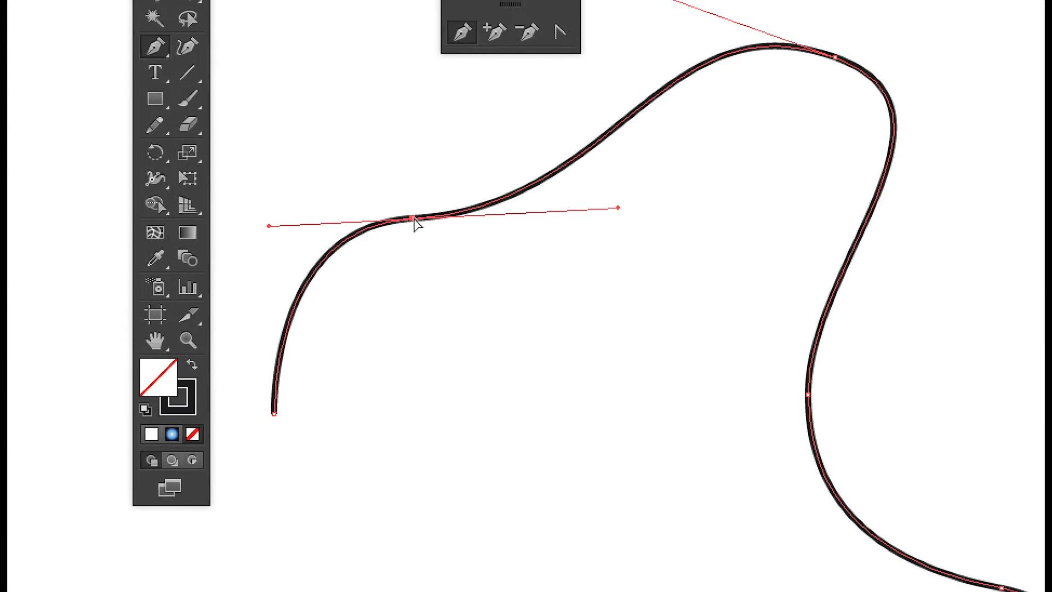
drag(413, 221, 433, 141)
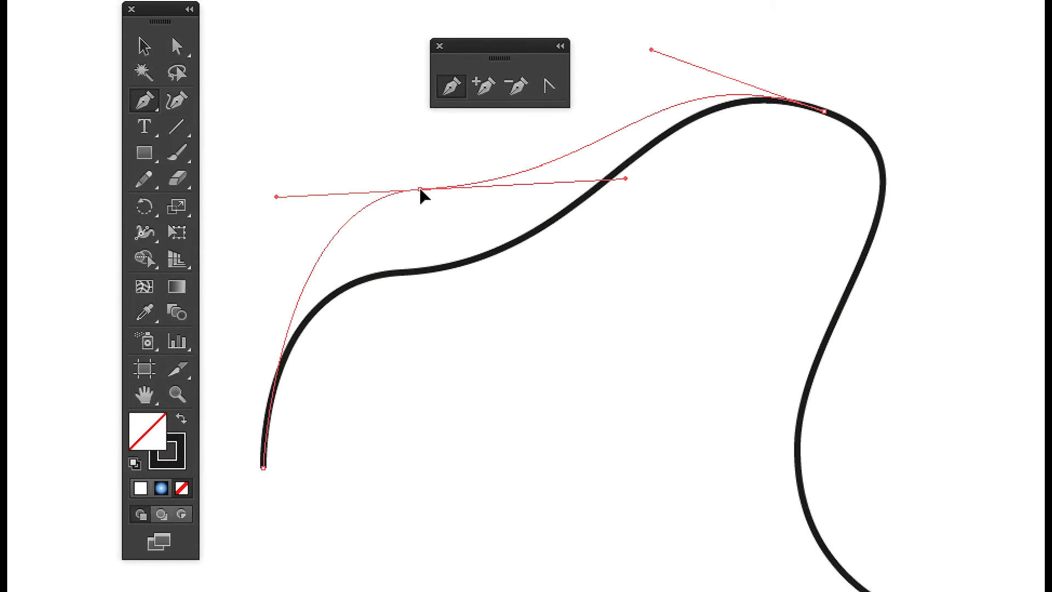
drag(422, 194, 417, 209)
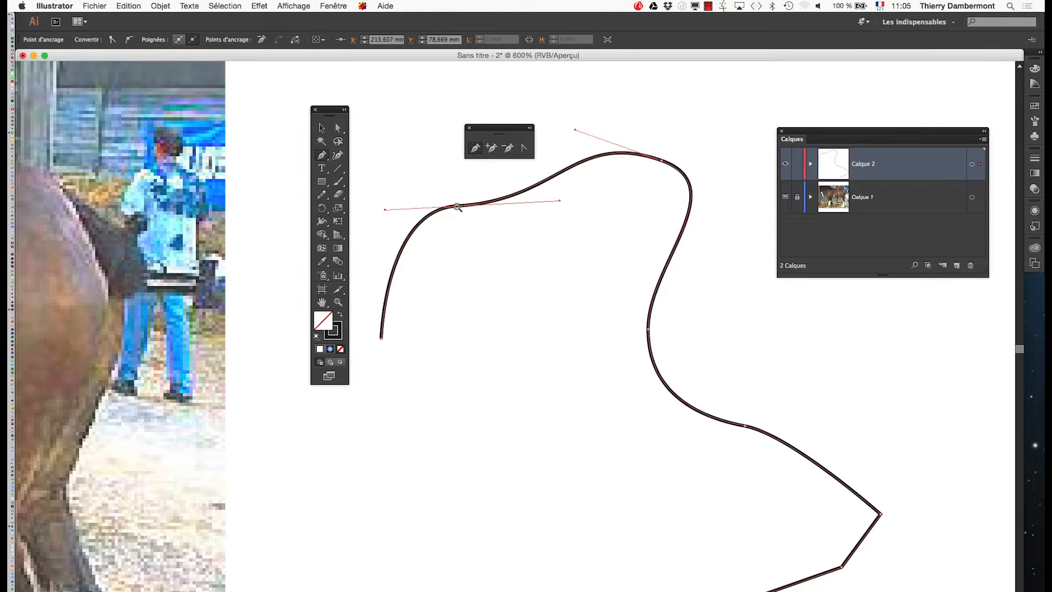
Start a new Pen path in the empty area below the first one, with two straight segments rising to the right
alt+click(581, 344)
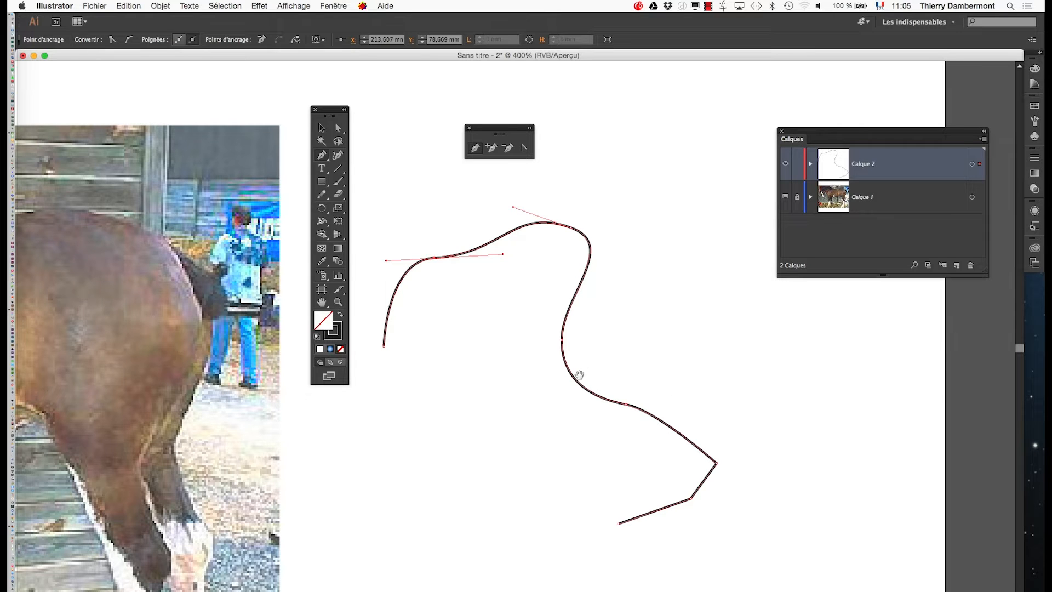
scroll(580, 375, down, 10)
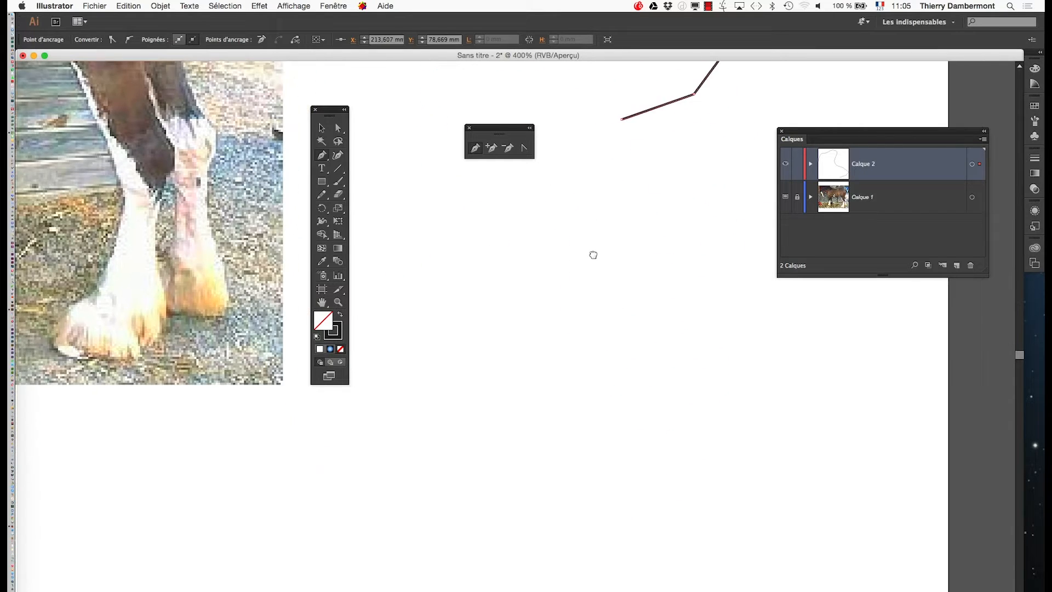
drag(593, 255, 575, 211)
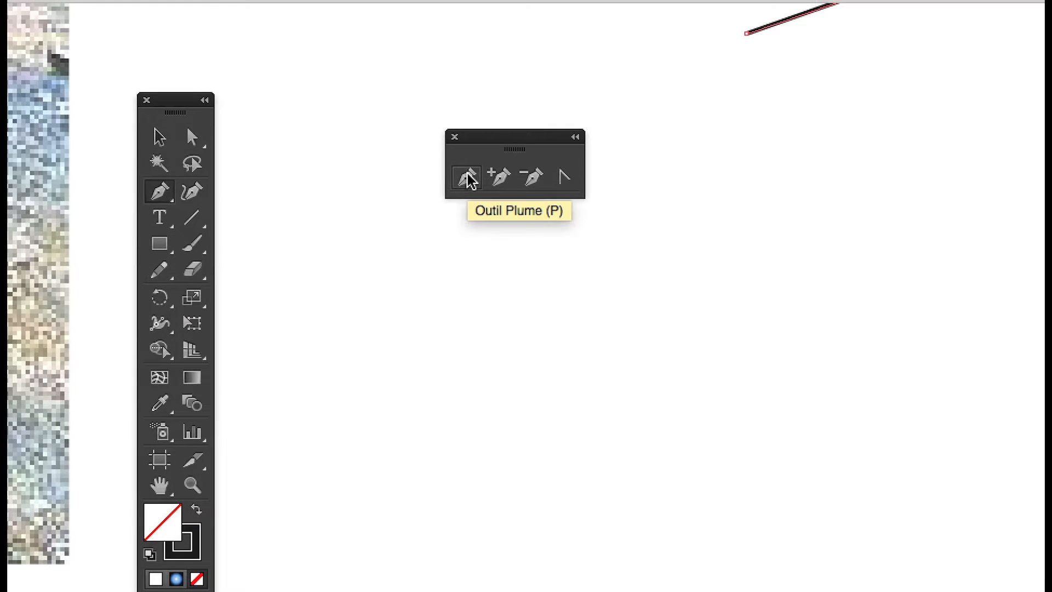
click(433, 309)
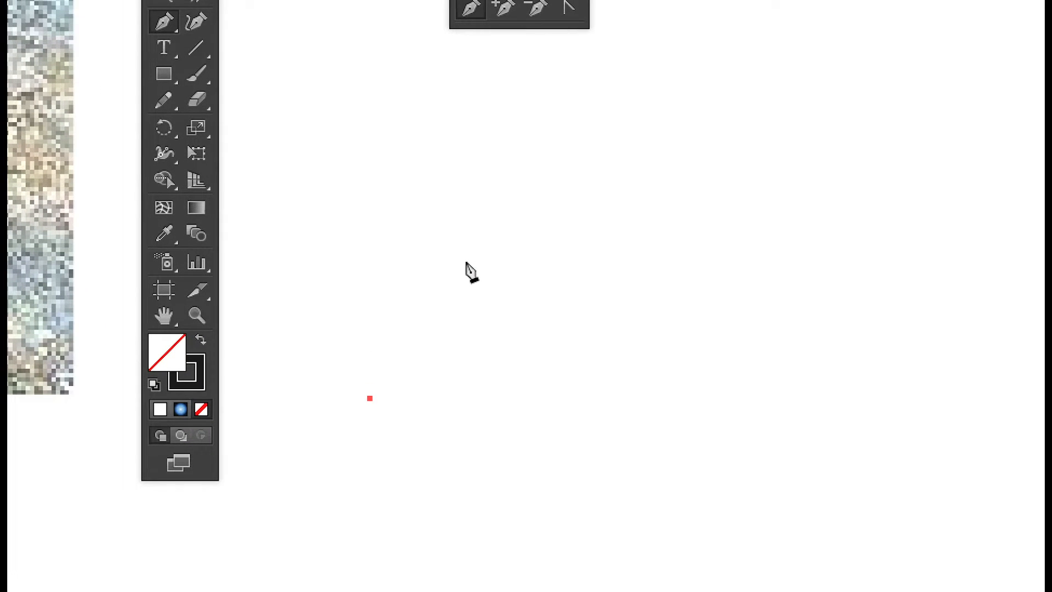
click(466, 262)
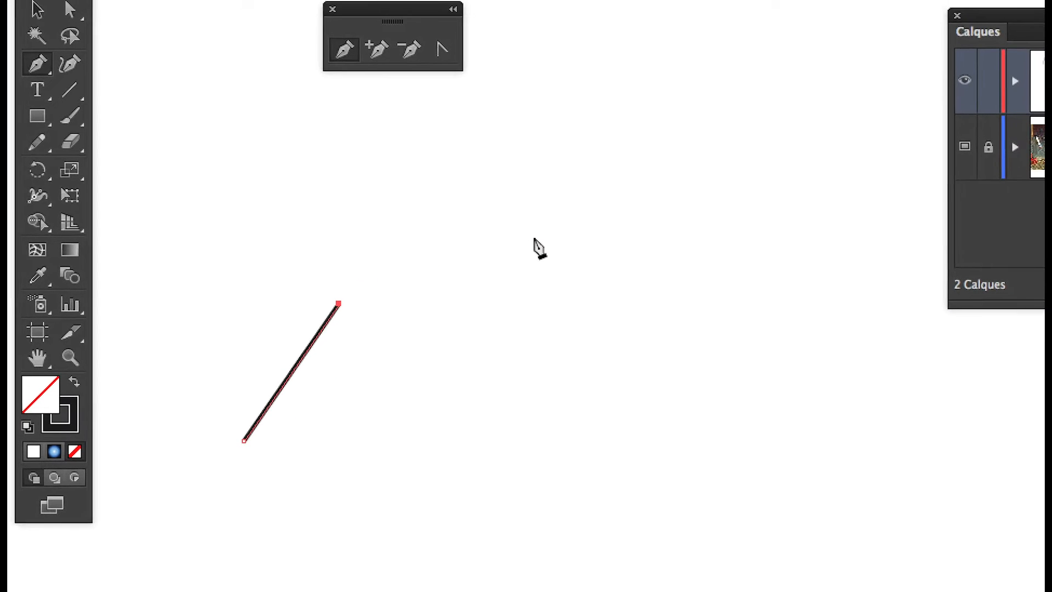
click(666, 190)
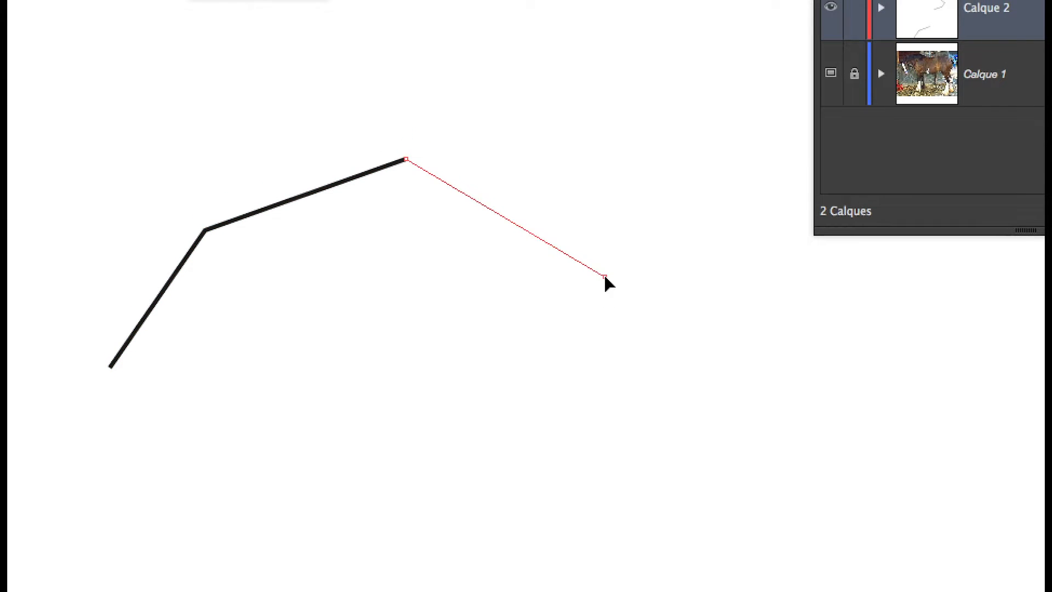
Add a smooth anchor to the lower right, pulling its direction handles down to arch the third segment
drag(605, 277, 617, 433)
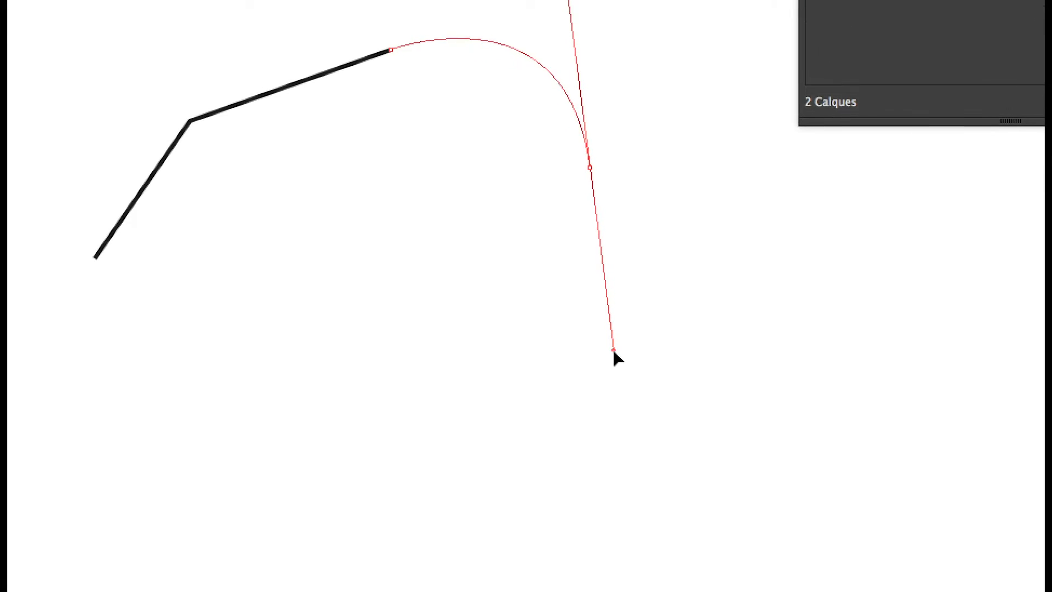
drag(614, 351, 450, 355)
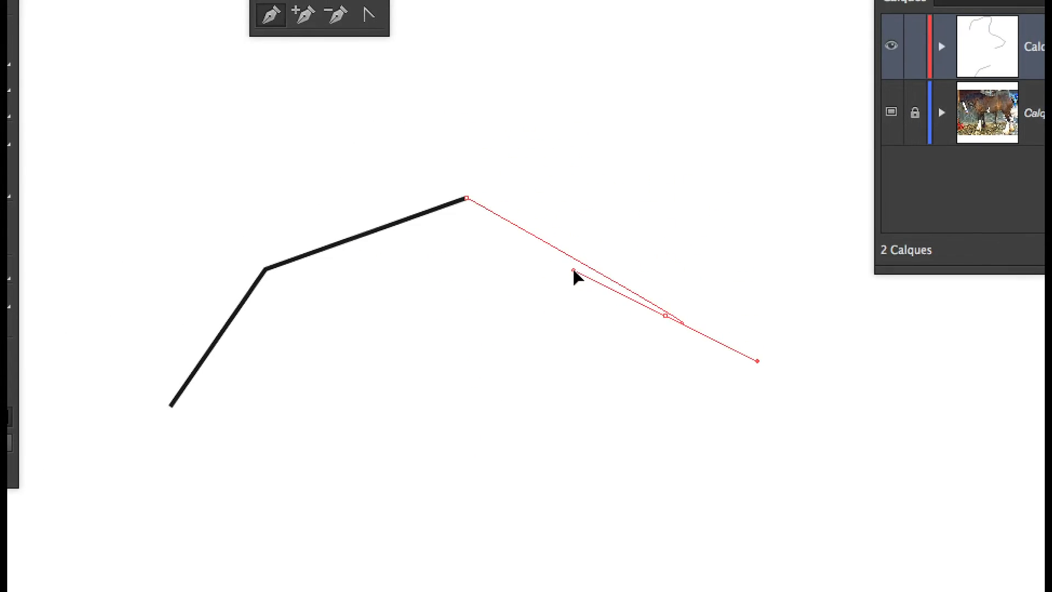
mouse_move(574, 271)
mouse_down()
mouse_move(587, 268)
mouse_move(574, 279)
mouse_move(569, 316)
mouse_move(636, 340)
mouse_move(628, 349)
mouse_move(609, 324)
mouse_move(611, 351)
mouse_move(609, 298)
mouse_move(615, 362)
mouse_move(617, 350)
mouse_up()
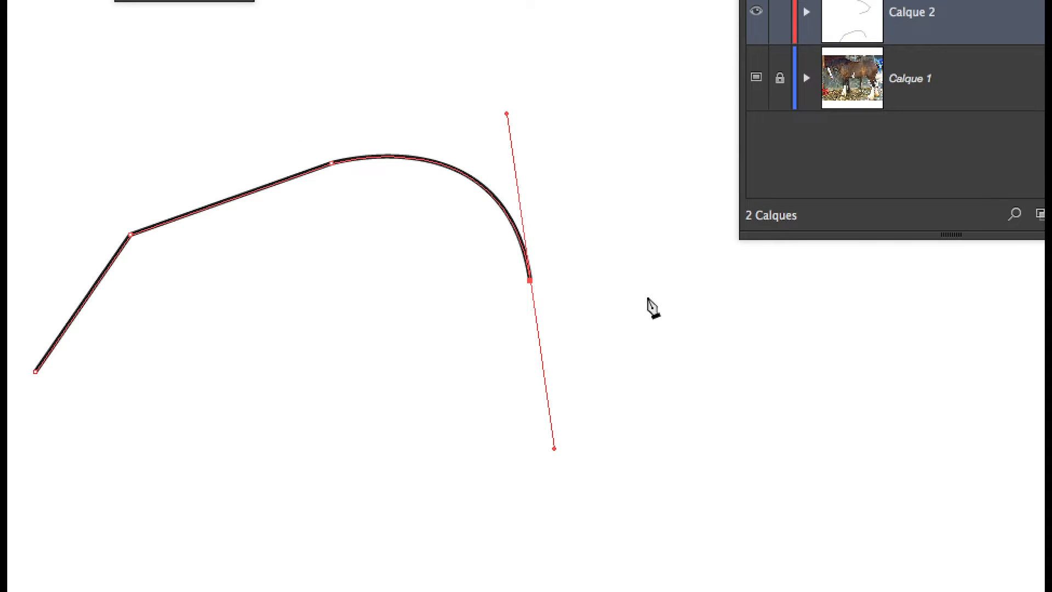
Use temporary direct selection to move the path's end anchor right and third anchor down, and swing the end anchor's upper handle to the upper right
key(super)
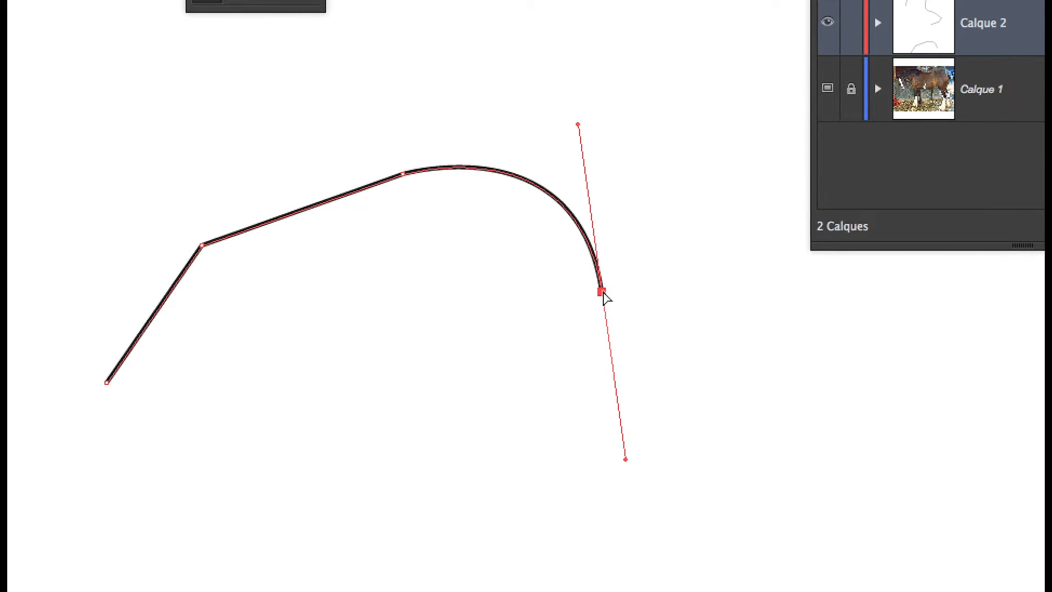
mouse_move(604, 296)
mouse_down()
mouse_move(744, 203)
mouse_move(702, 71)
mouse_move(642, 212)
mouse_move(627, 328)
mouse_move(621, 295)
mouse_up()
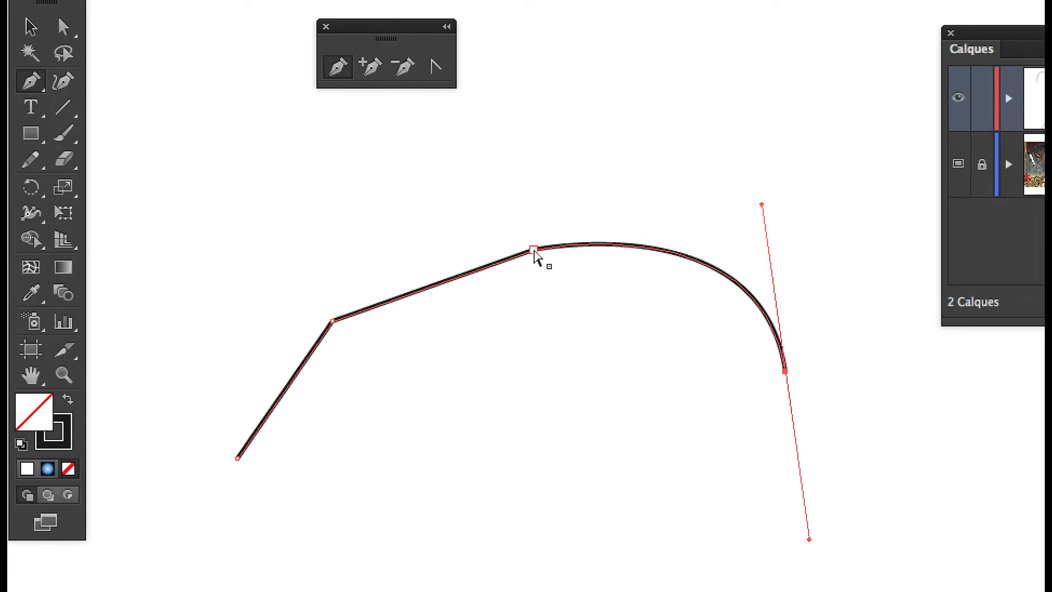
mouse_move(534, 250)
mouse_down()
mouse_move(550, 125)
mouse_move(566, 113)
mouse_move(552, 304)
mouse_move(536, 269)
mouse_up()
drag(761, 201, 658, 196)
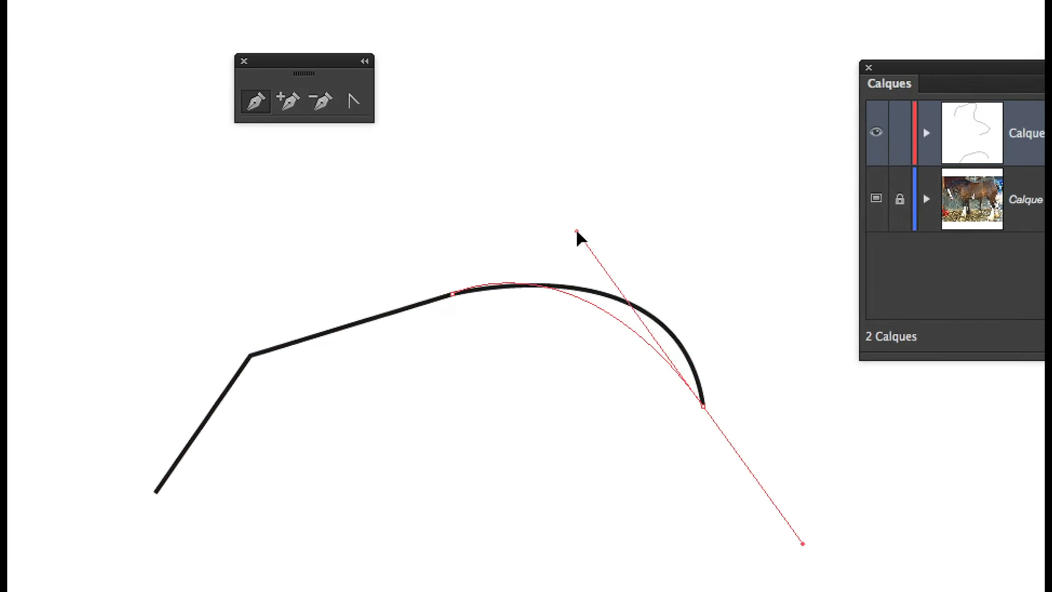
mouse_move(576, 233)
mouse_down()
mouse_move(641, 242)
mouse_move(641, 214)
mouse_move(664, 211)
mouse_up()
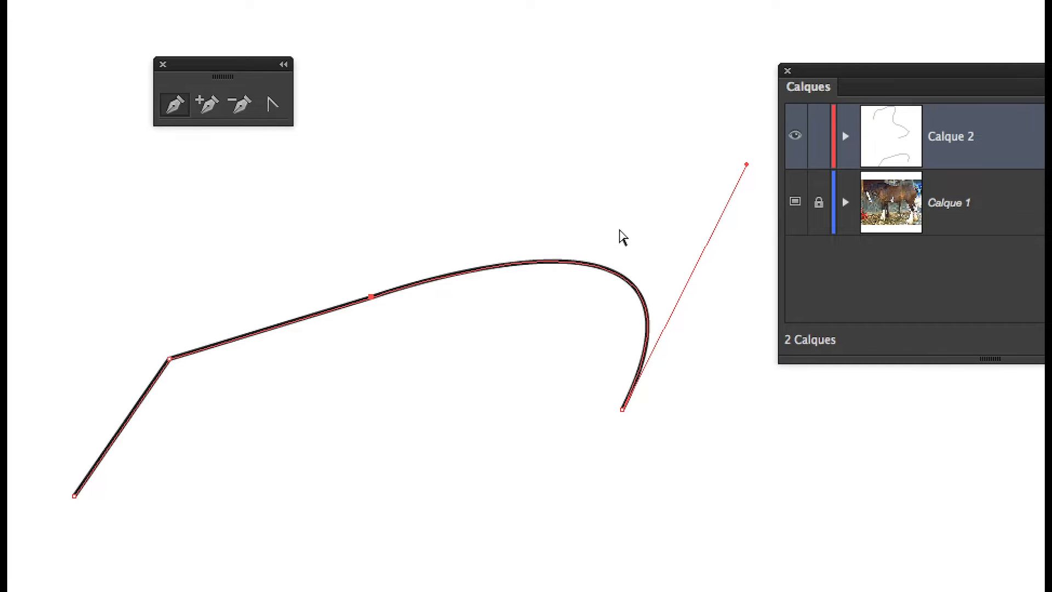
Marquee-select the path's first three anchors and move them together, ending slightly higher than before
drag(413, 237, 803, 497)
drag(548, 330, 545, 332)
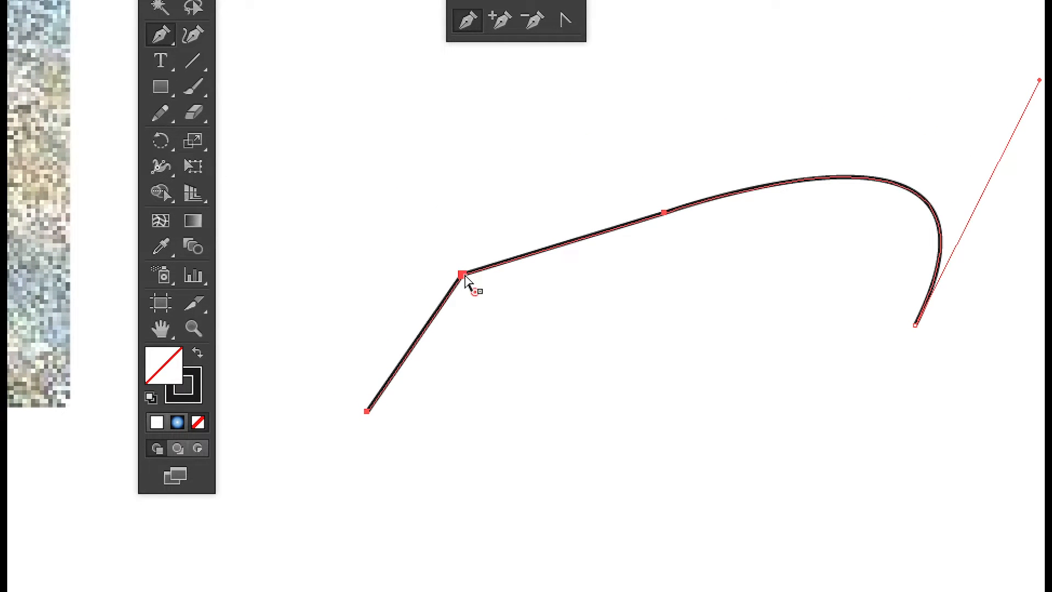
drag(468, 279, 532, 384)
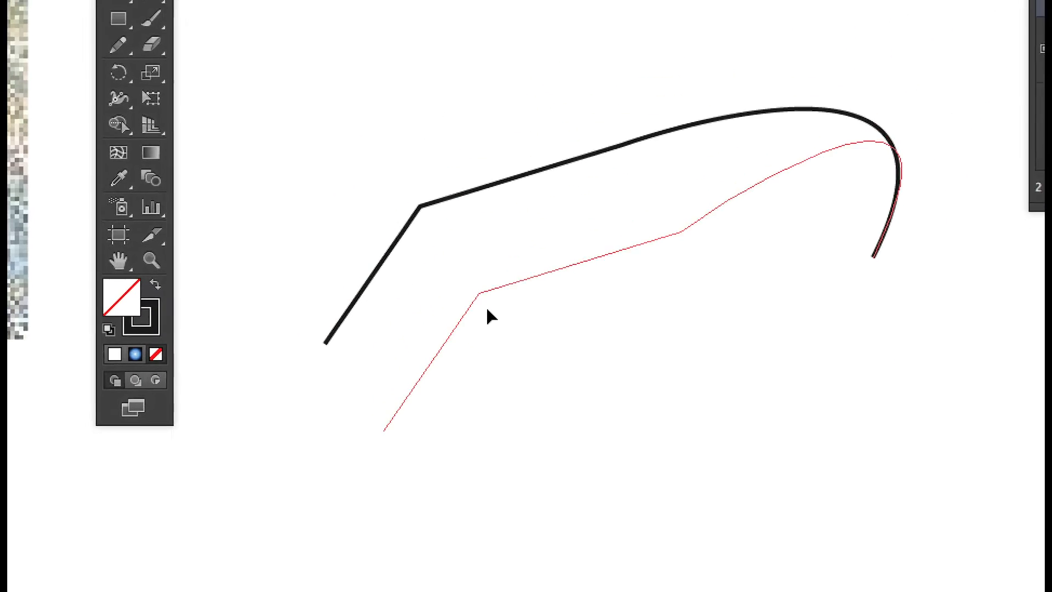
drag(487, 308, 421, 171)
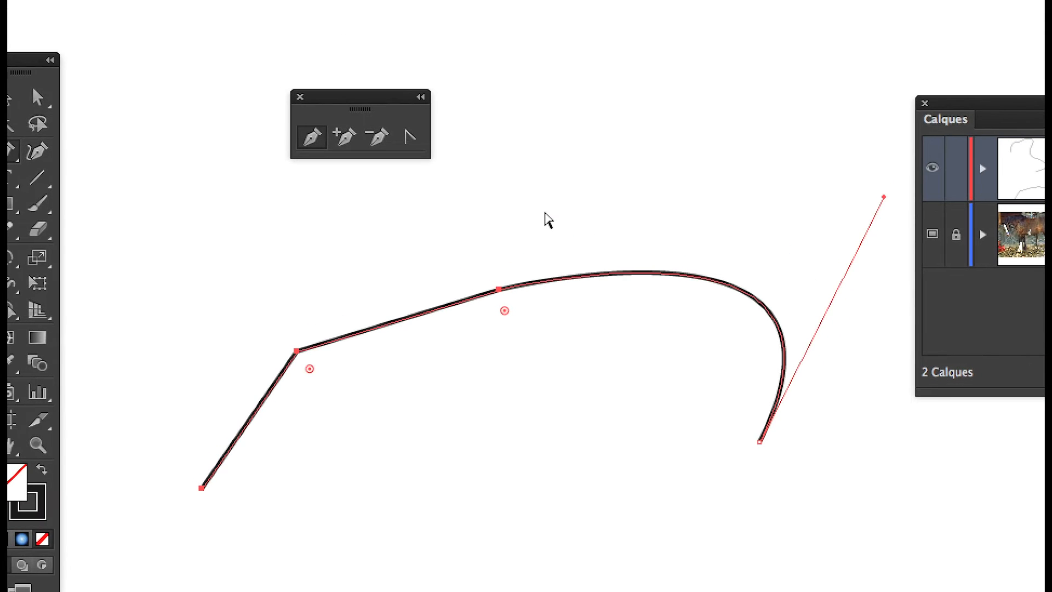
Deselect the path, marquee-select the two anchors of the curved segment, and move them together up and slightly to the right
click(545, 219)
drag(598, 214, 826, 539)
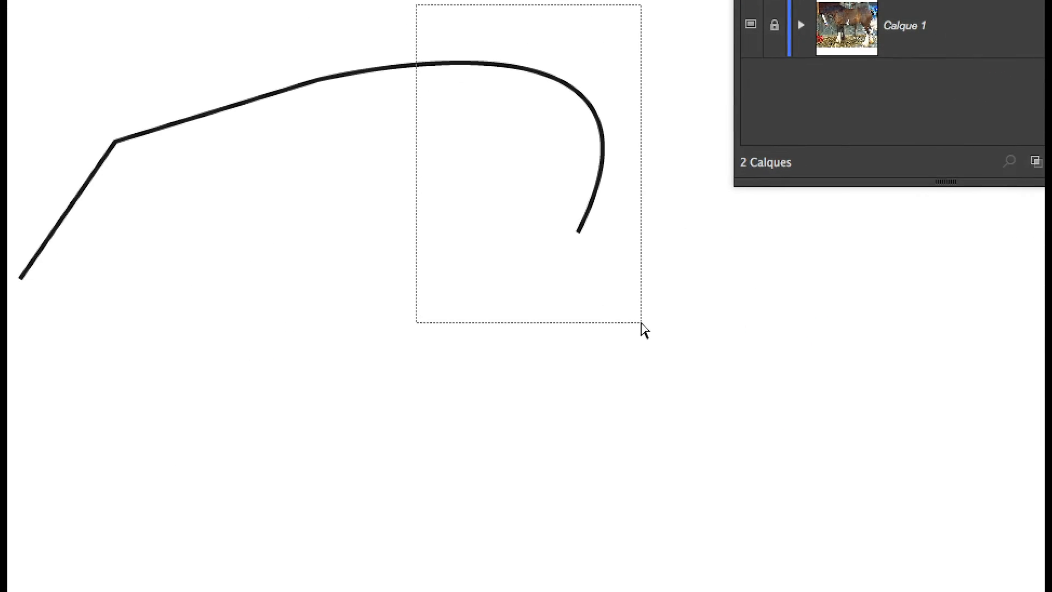
drag(641, 323, 641, 323)
drag(287, 22, 632, 259)
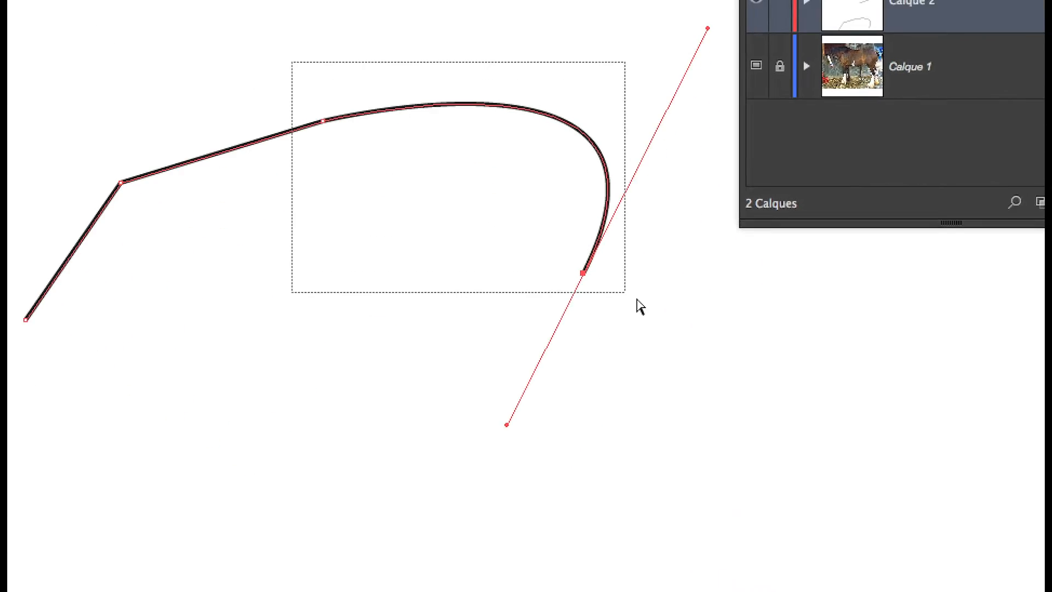
drag(640, 307, 557, 591)
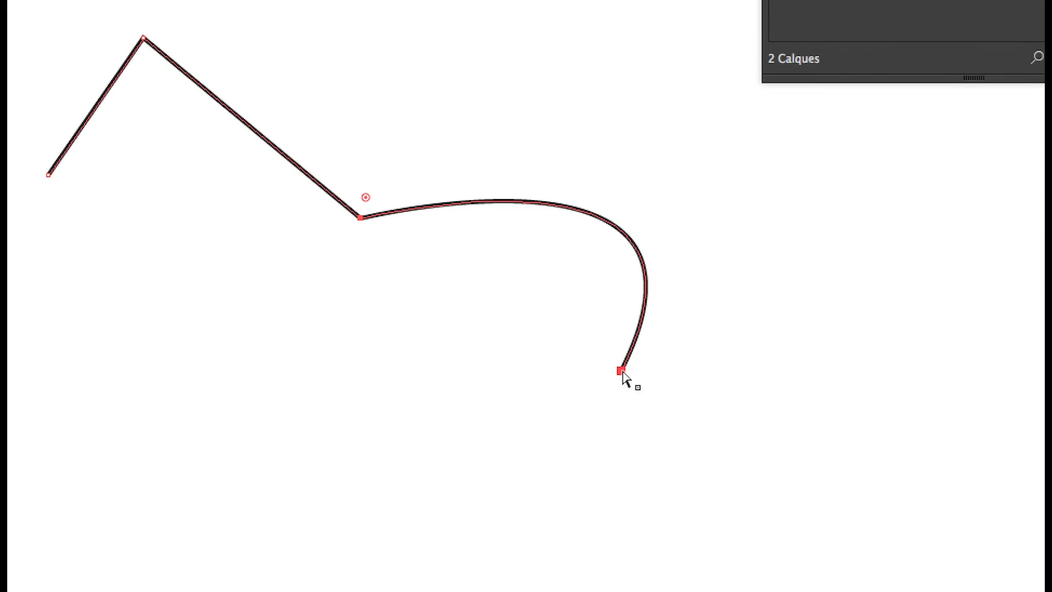
drag(623, 371, 622, 14)
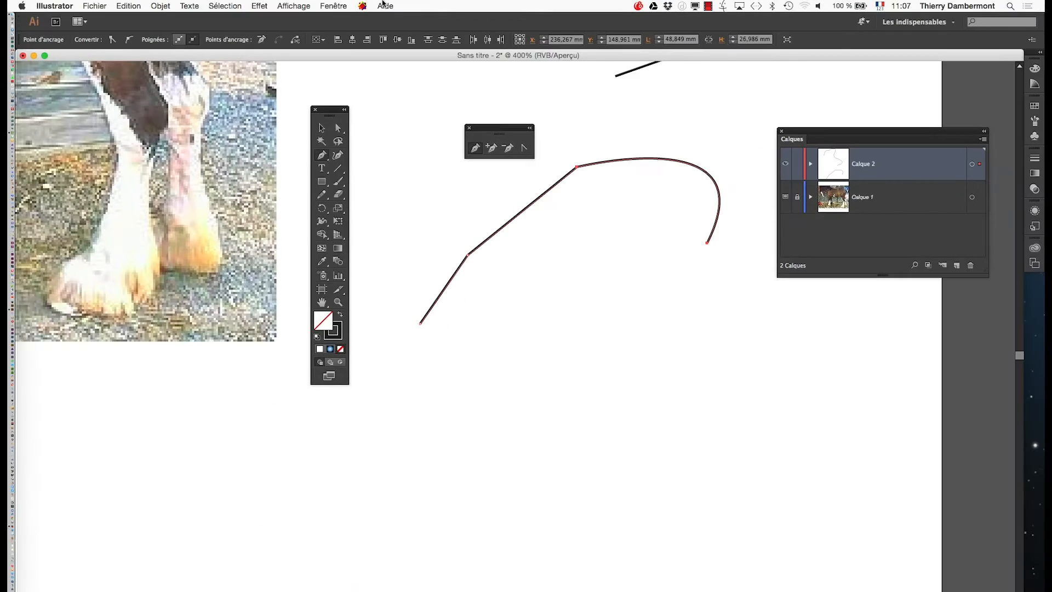
Hide the corner widgets on the path
click(296, 6)
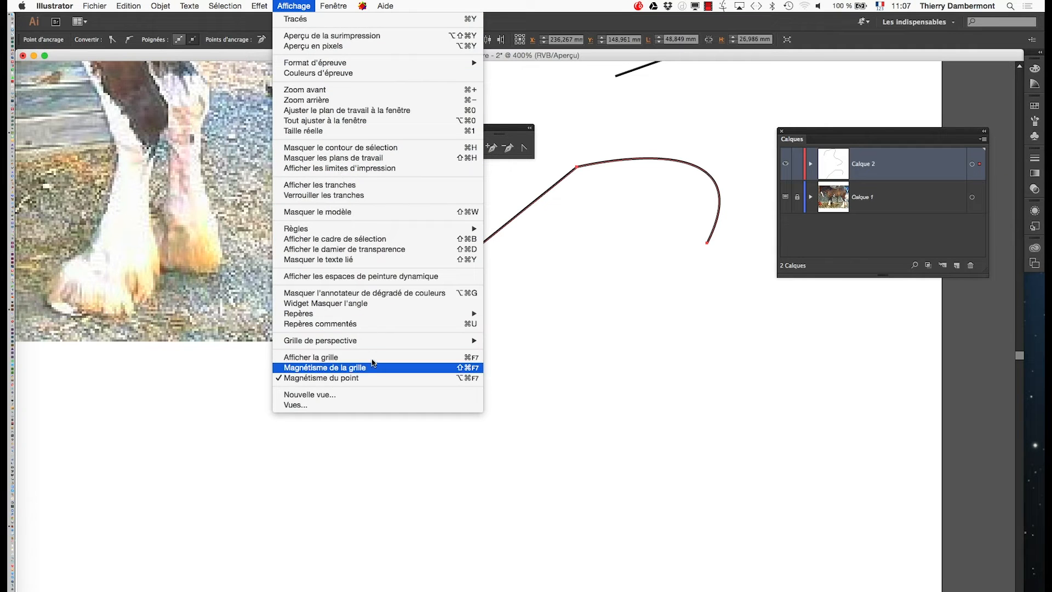
click(359, 305)
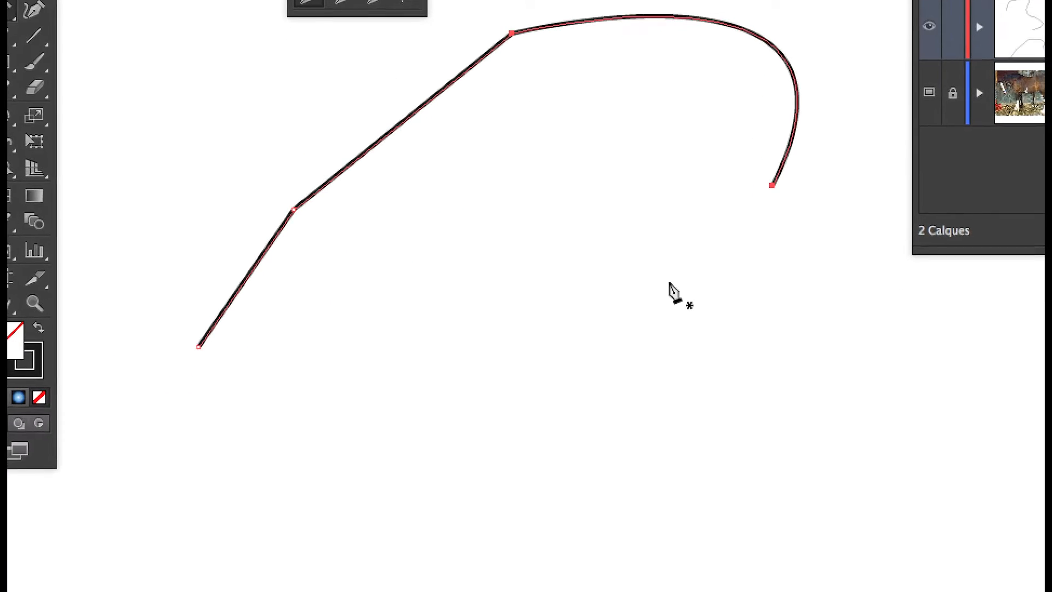
click(676, 320)
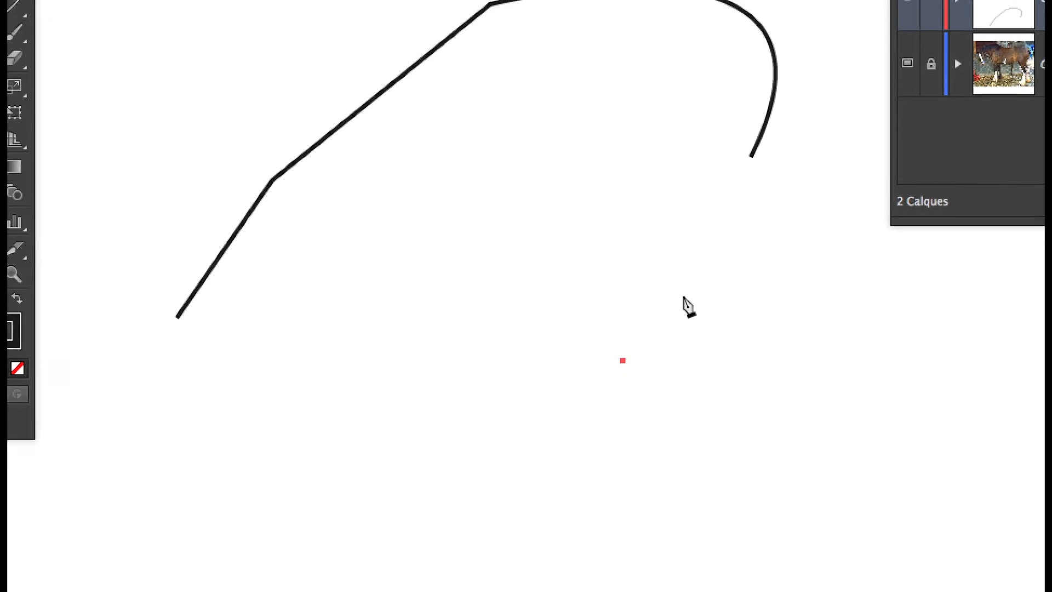
key(a)
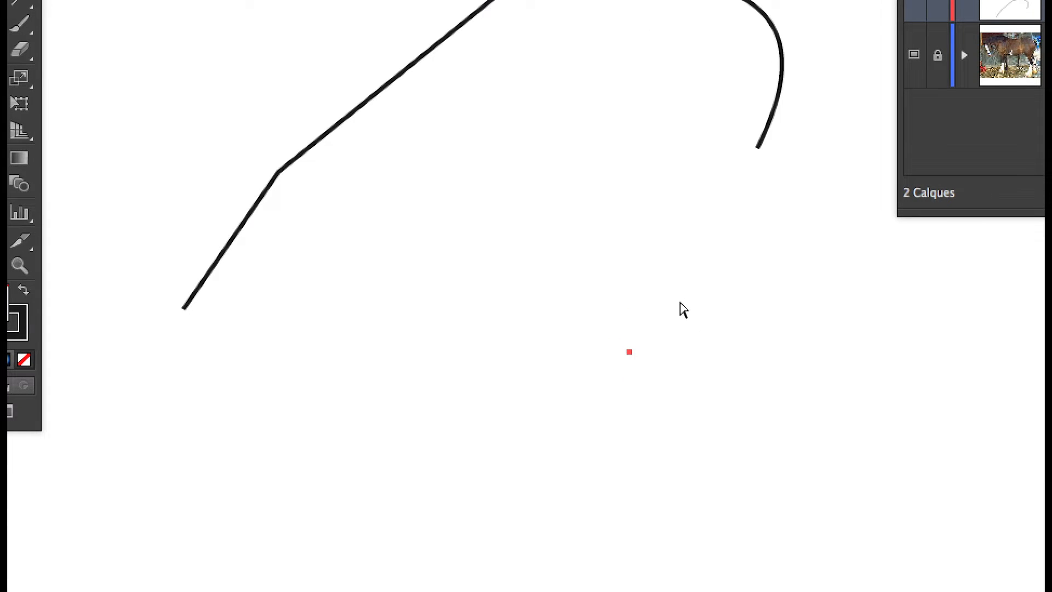
key(super+z)
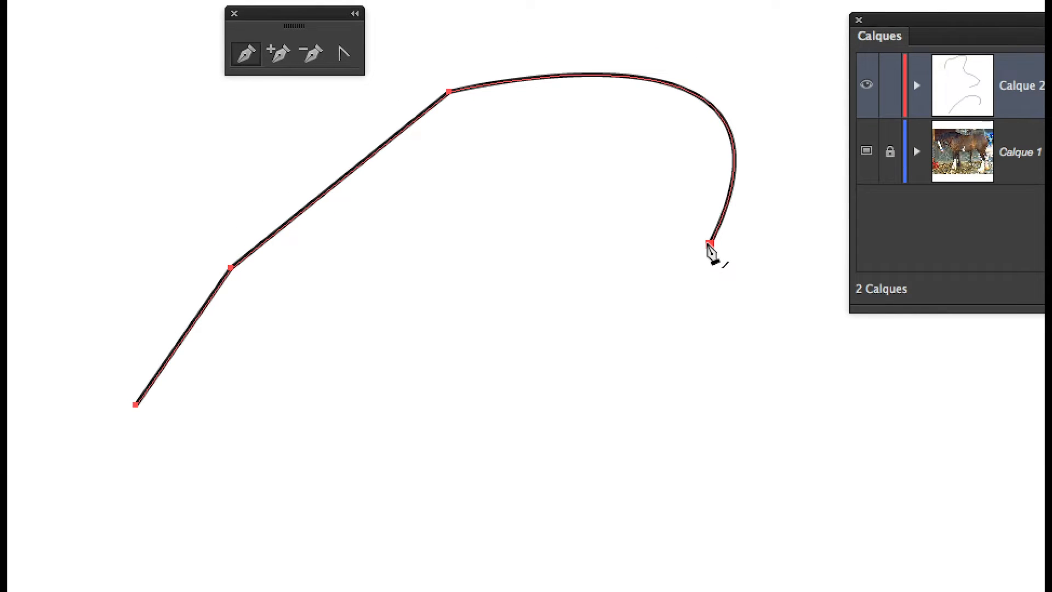
Resume the open path from its curved end anchor with a straight segment down to the left, followed by two smooth anchors forming a U-bend
click(710, 244)
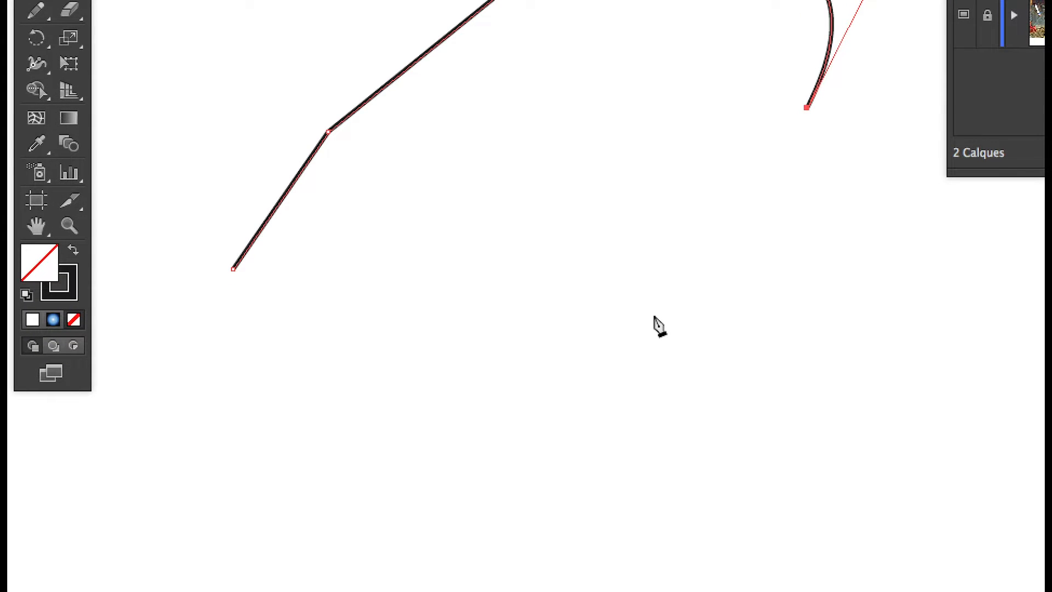
click(654, 315)
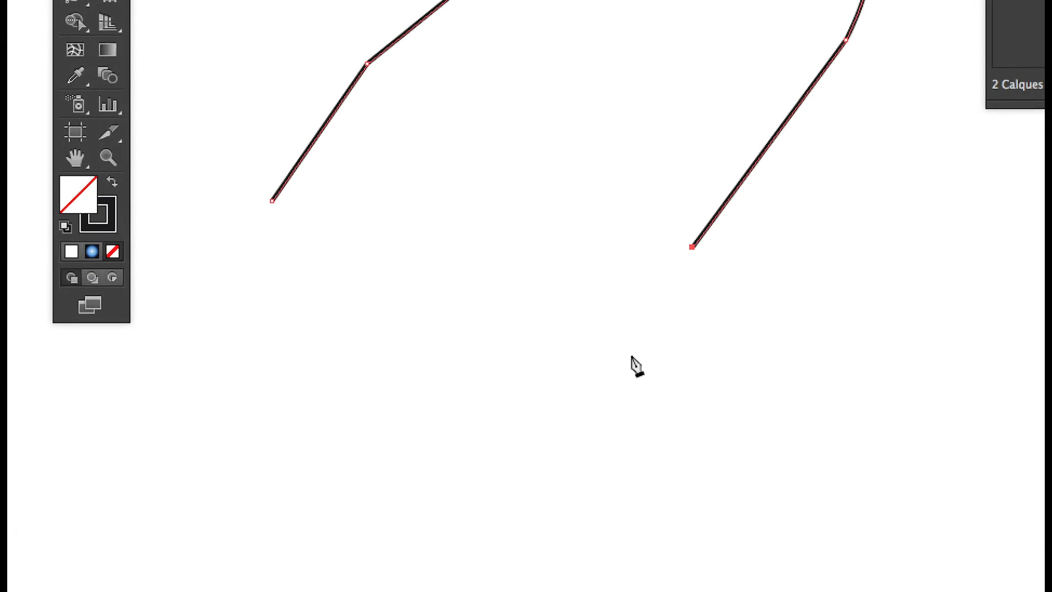
drag(595, 428, 610, 454)
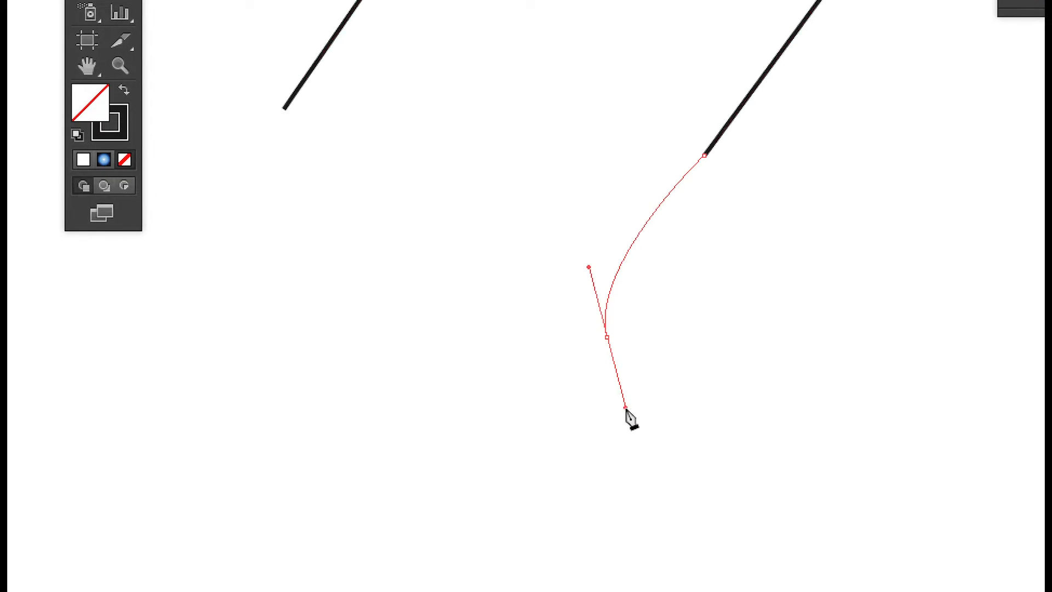
drag(625, 407, 690, 404)
Extend the path with four smooth anchors, arching over to the right, turning down, and winding back to the left
drag(886, 339, 974, 399)
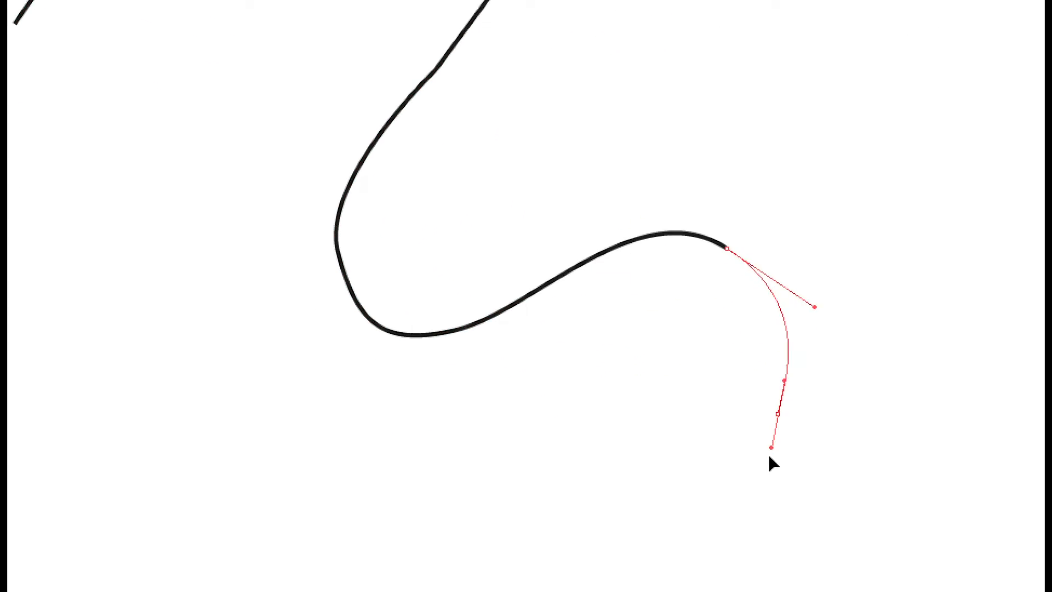
drag(769, 456, 748, 478)
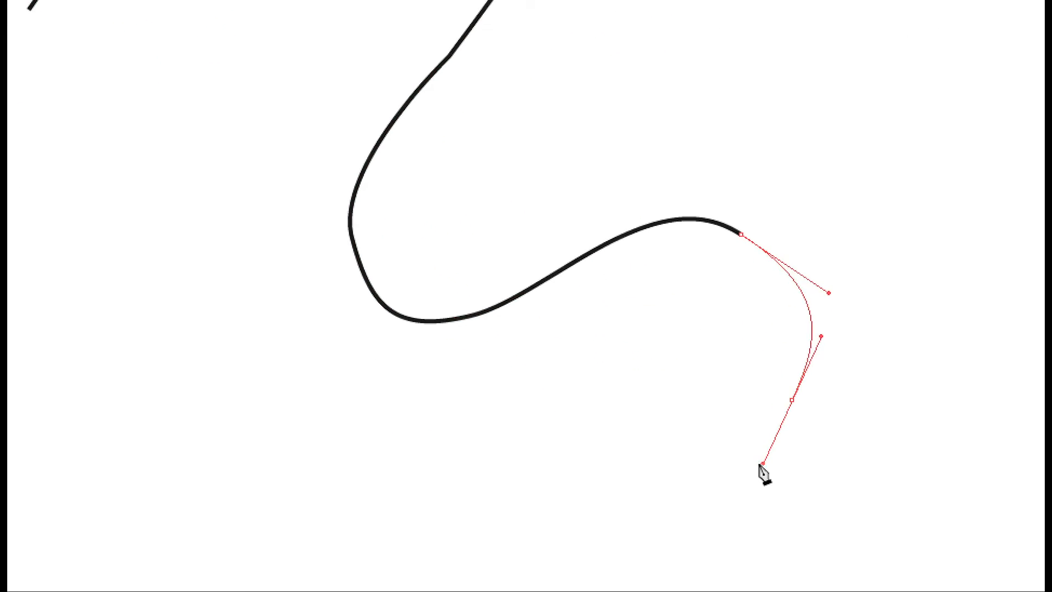
drag(504, 487, 406, 475)
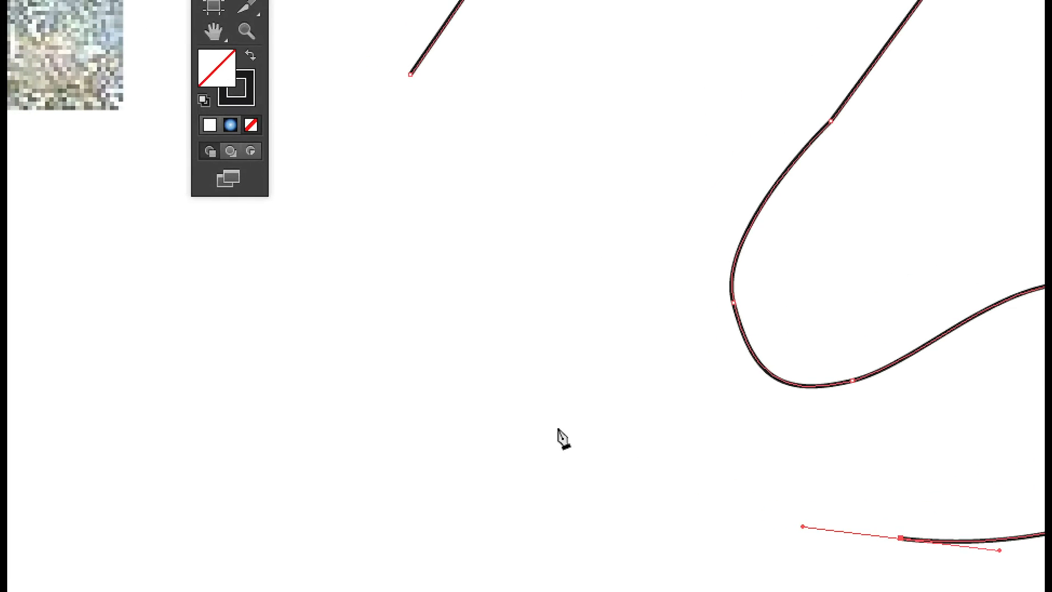
drag(453, 390, 341, 411)
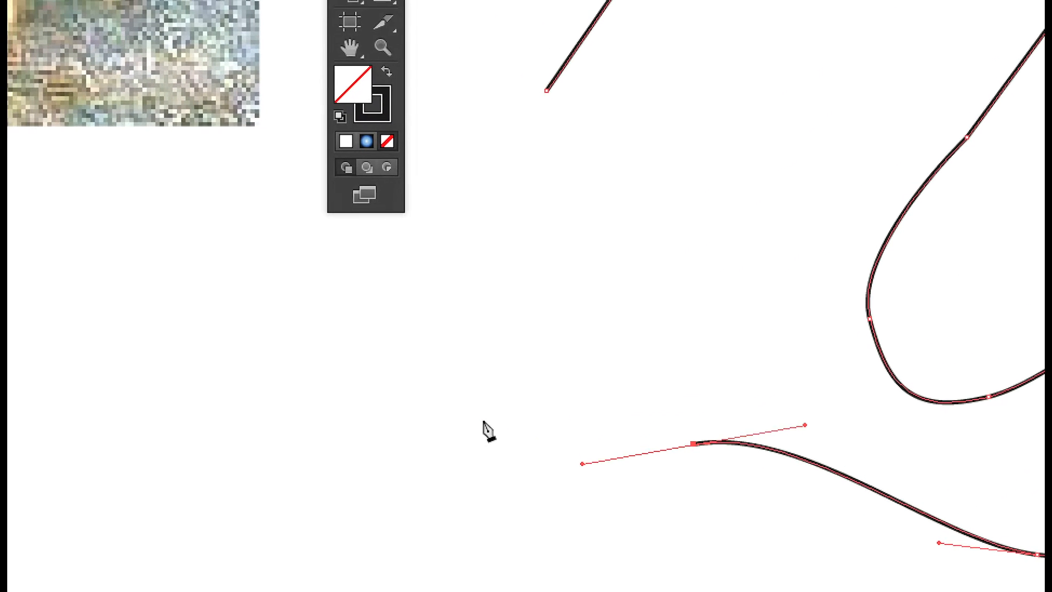
Extend the path with smooth anchors that turn upward, run right, loop over the top and end in a downward curve to the left
drag(445, 391, 430, 336)
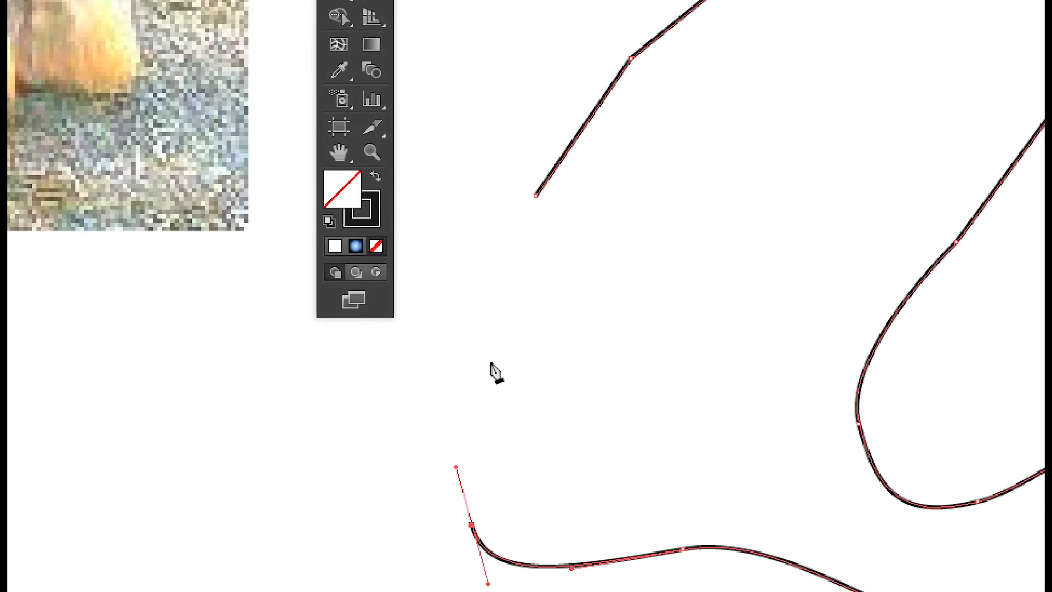
drag(497, 357, 573, 311)
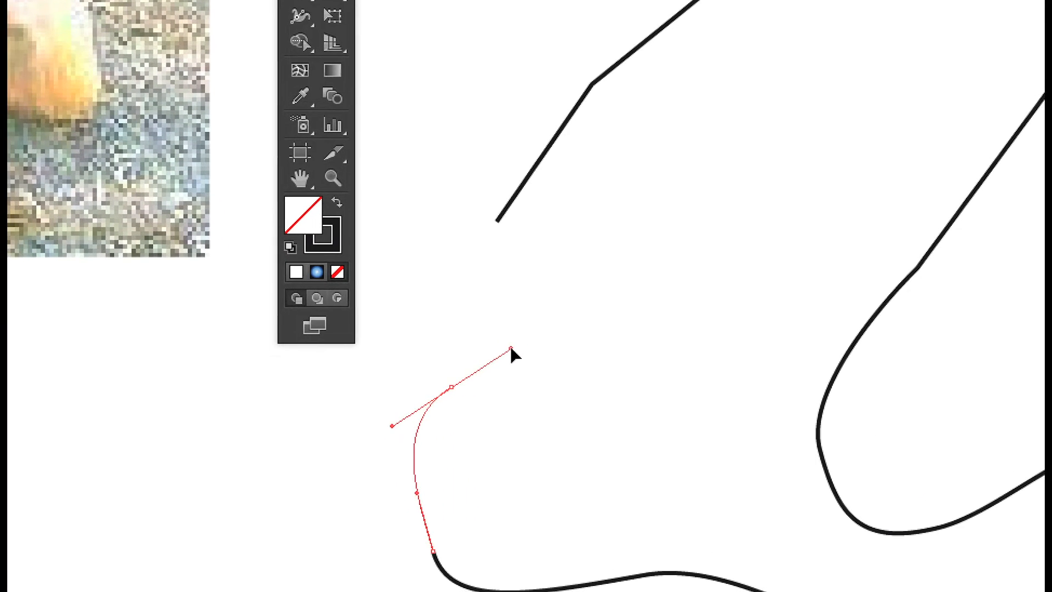
drag(687, 318, 757, 274)
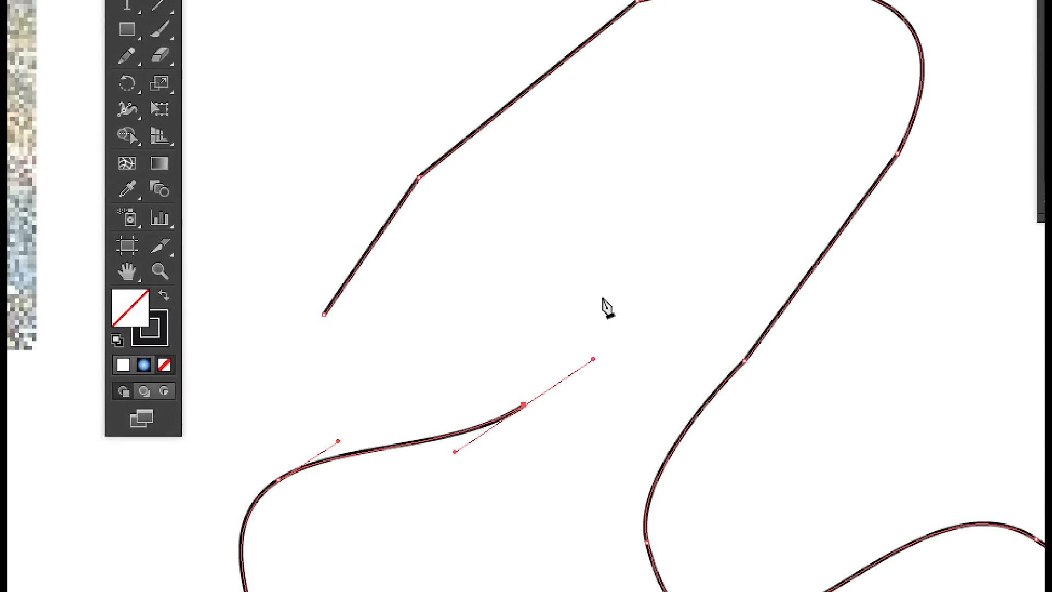
drag(607, 254, 583, 174)
drag(515, 217, 481, 228)
drag(559, 296, 491, 337)
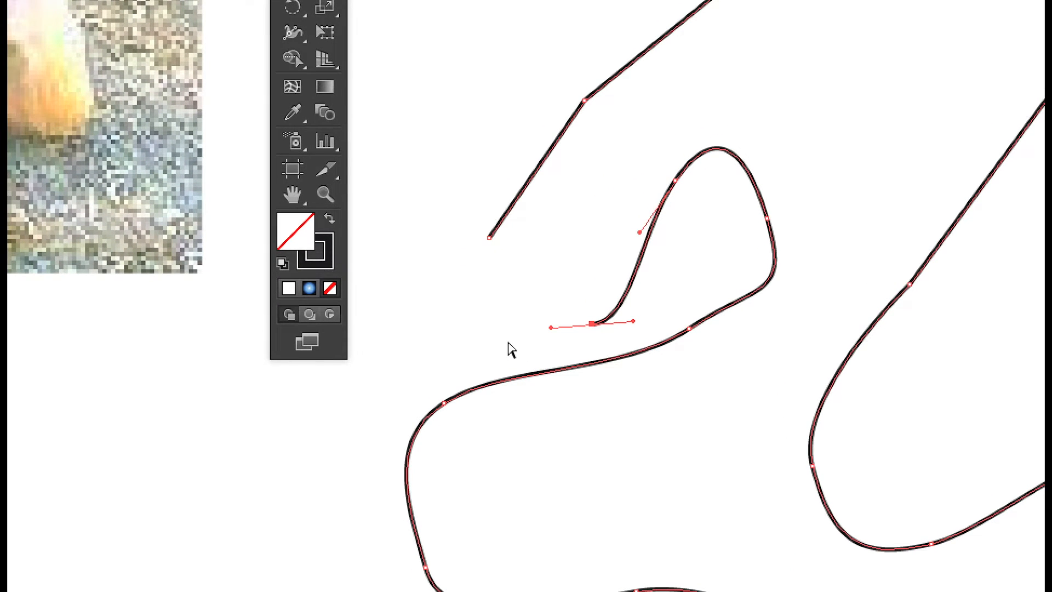
Reshape the inner loop by moving its end anchor up, its upper-right anchor outward and its lower anchor down and to the right
drag(592, 324, 588, 282)
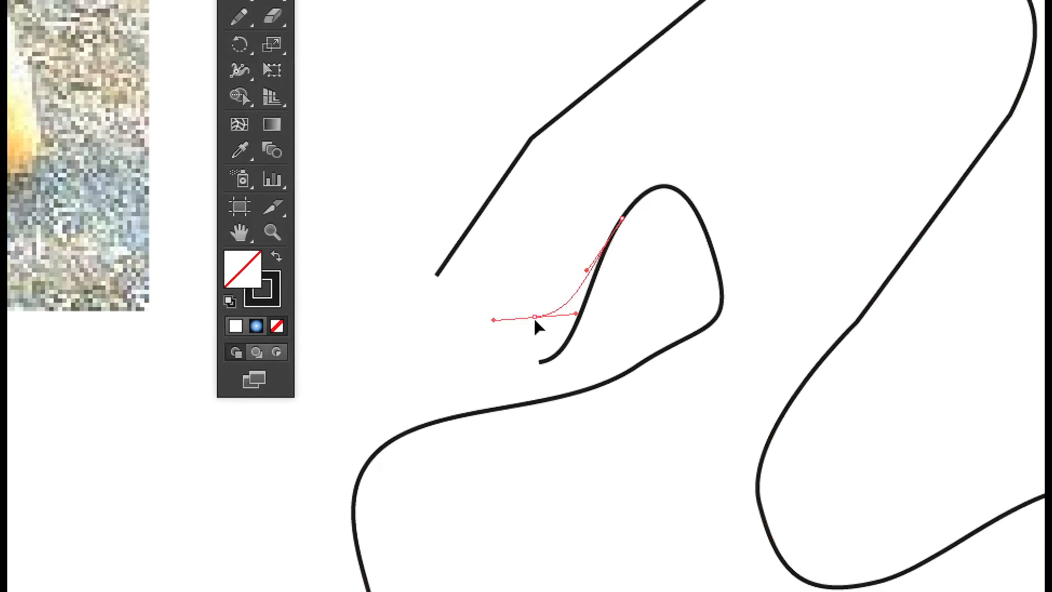
drag(535, 320, 535, 321)
drag(716, 259, 761, 215)
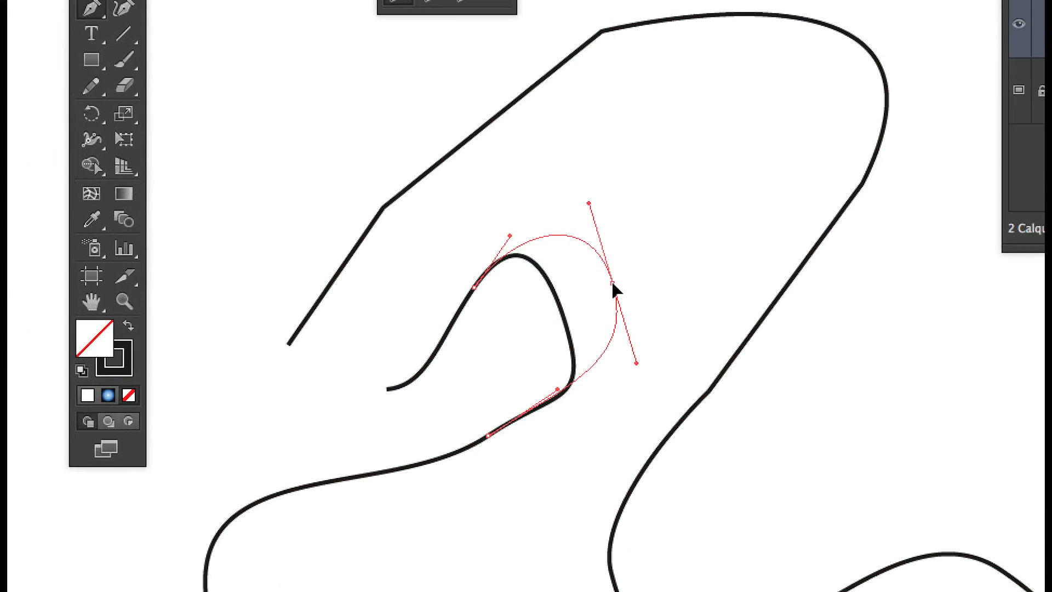
drag(613, 283, 612, 282)
drag(488, 435, 509, 486)
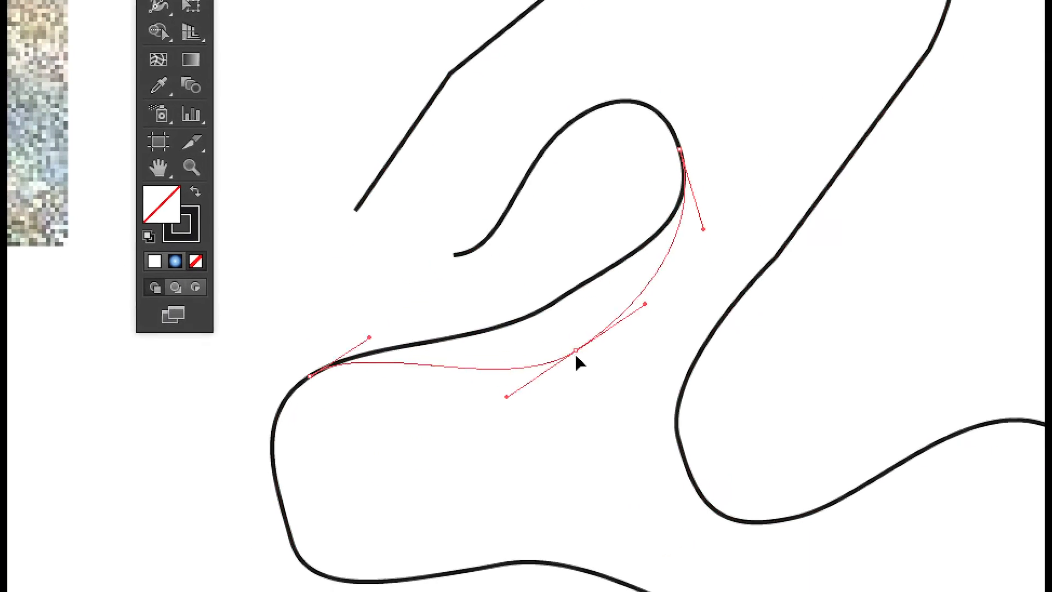
drag(578, 361, 581, 365)
Raise the anchor at the upper-left bend, test its handle direction, and move the lower-left anchor further left
click(309, 375)
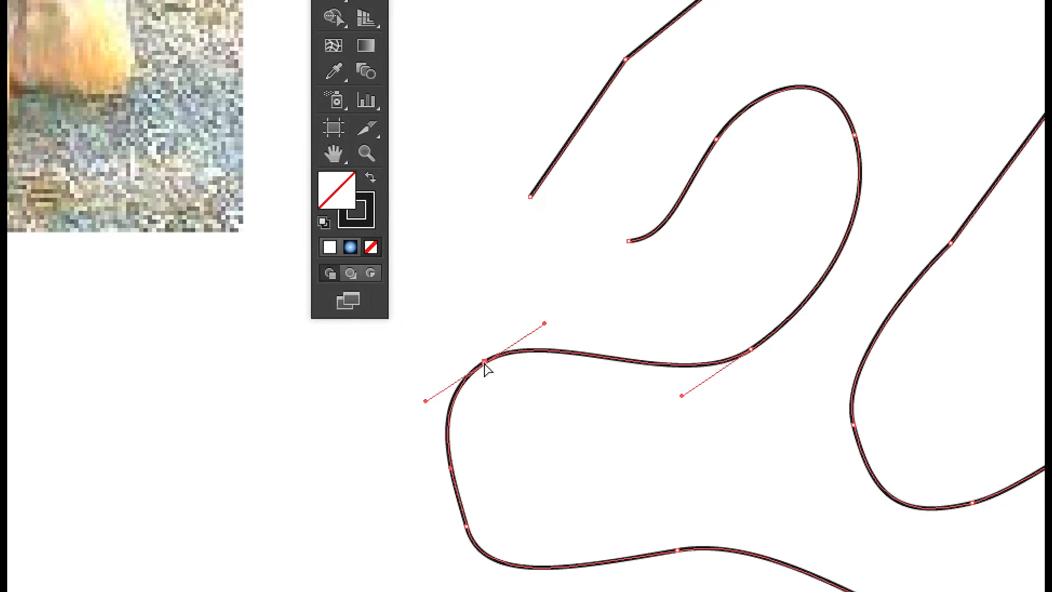
drag(485, 362, 494, 312)
drag(553, 274, 570, 307)
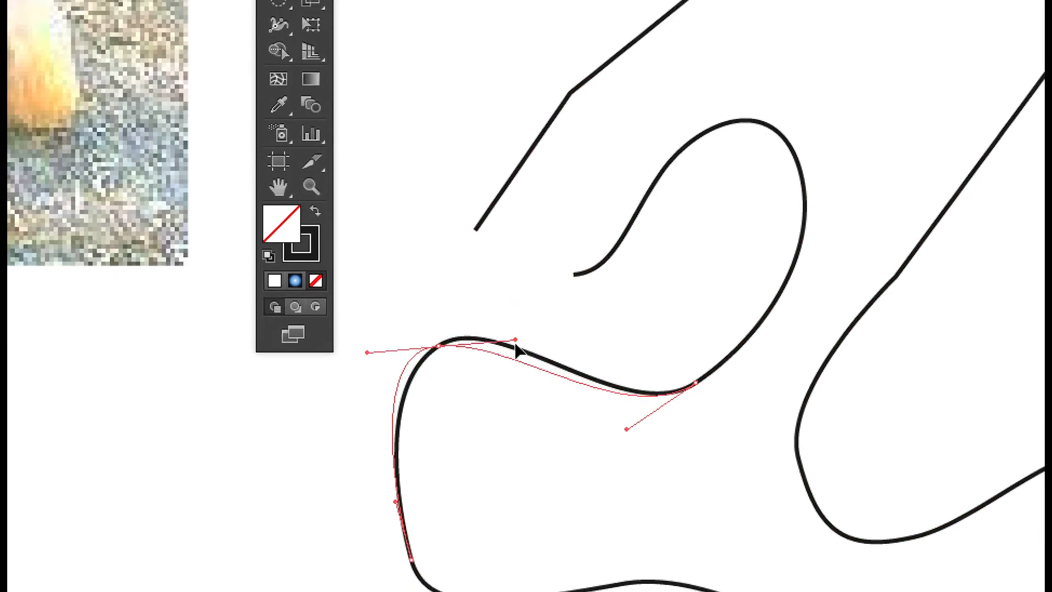
mouse_move(515, 343)
mouse_down()
mouse_move(522, 362)
mouse_move(544, 285)
mouse_move(483, 291)
mouse_move(517, 334)
mouse_up()
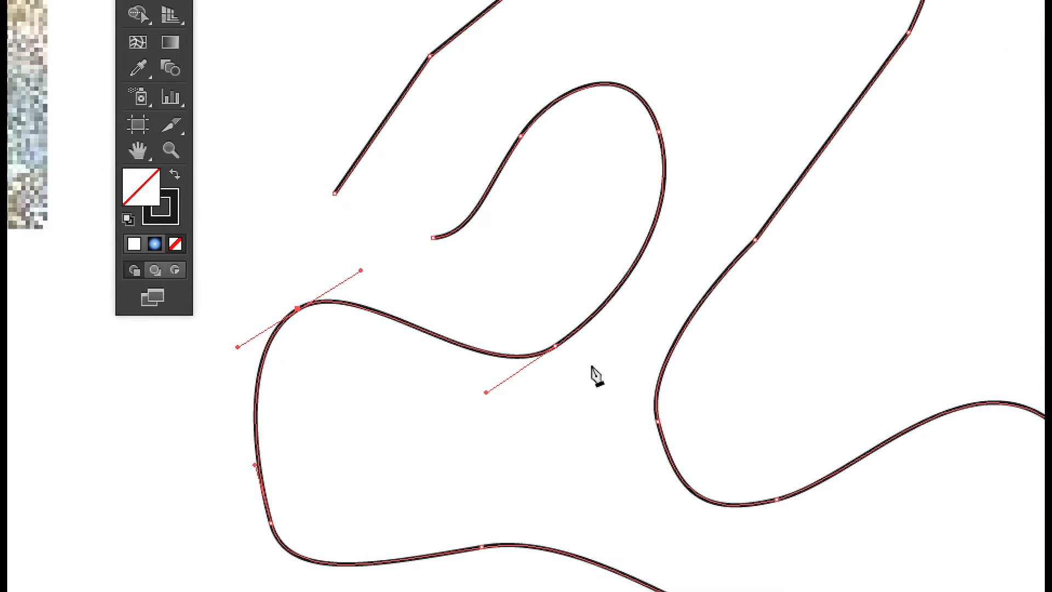
drag(270, 523, 263, 526)
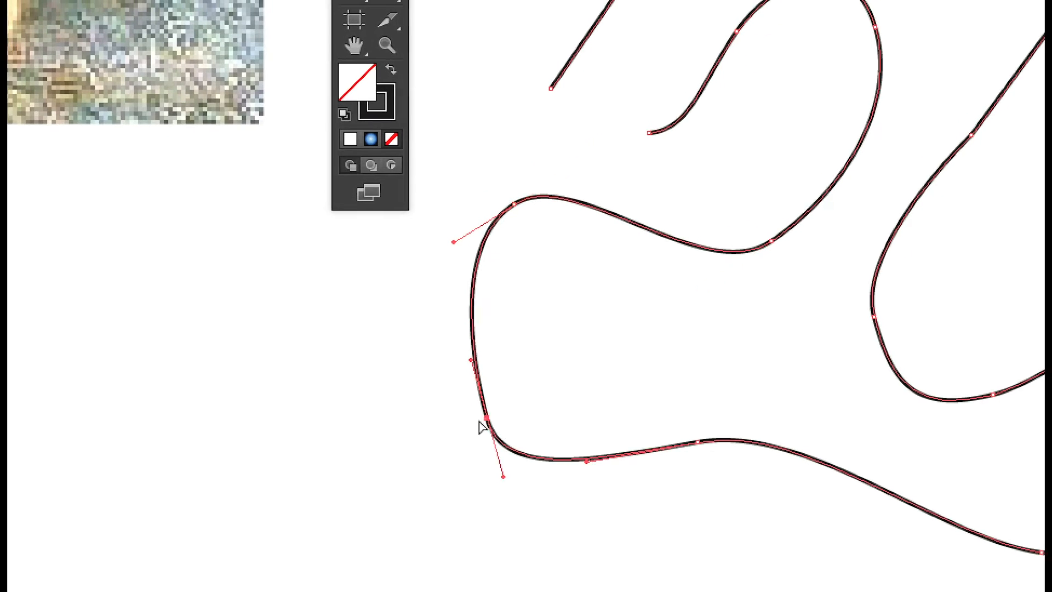
drag(481, 428, 446, 423)
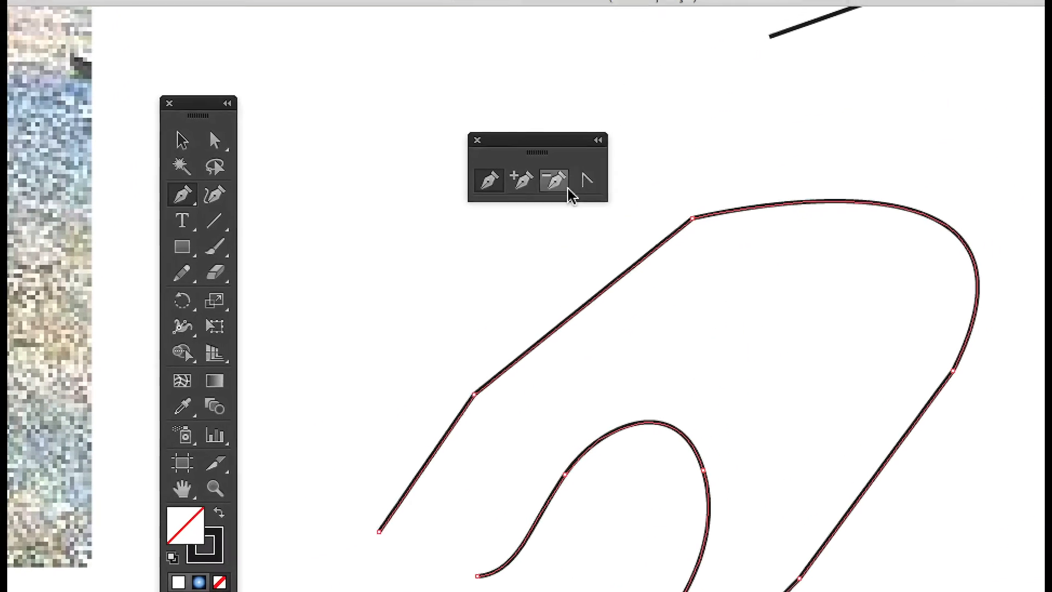
Use the Anchor Point tool to make the lower-left anchors corners, pull new handles from the outermost one and break its handle pair
click(586, 181)
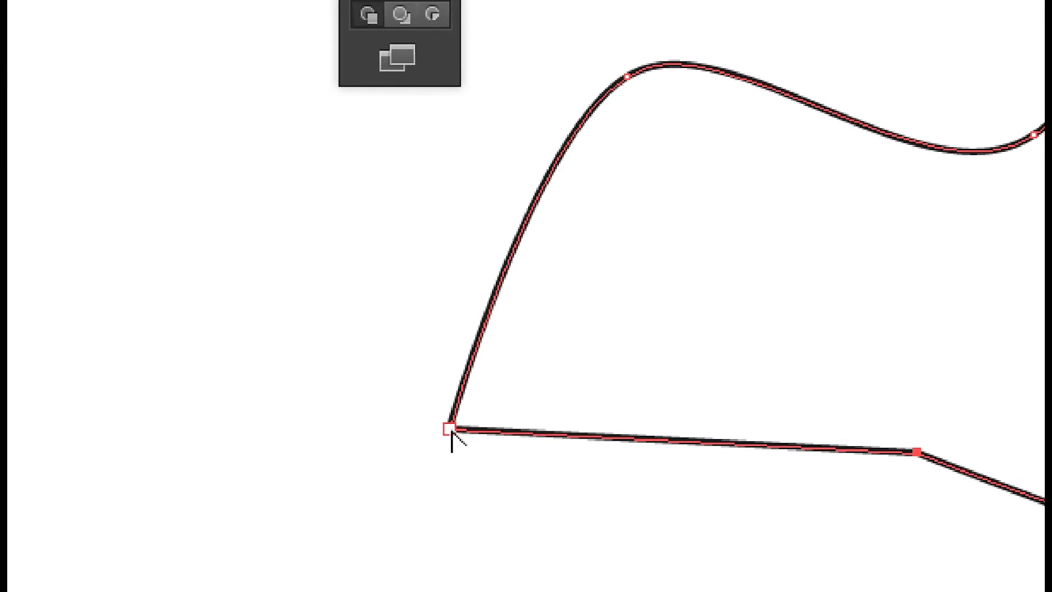
drag(450, 432, 381, 319)
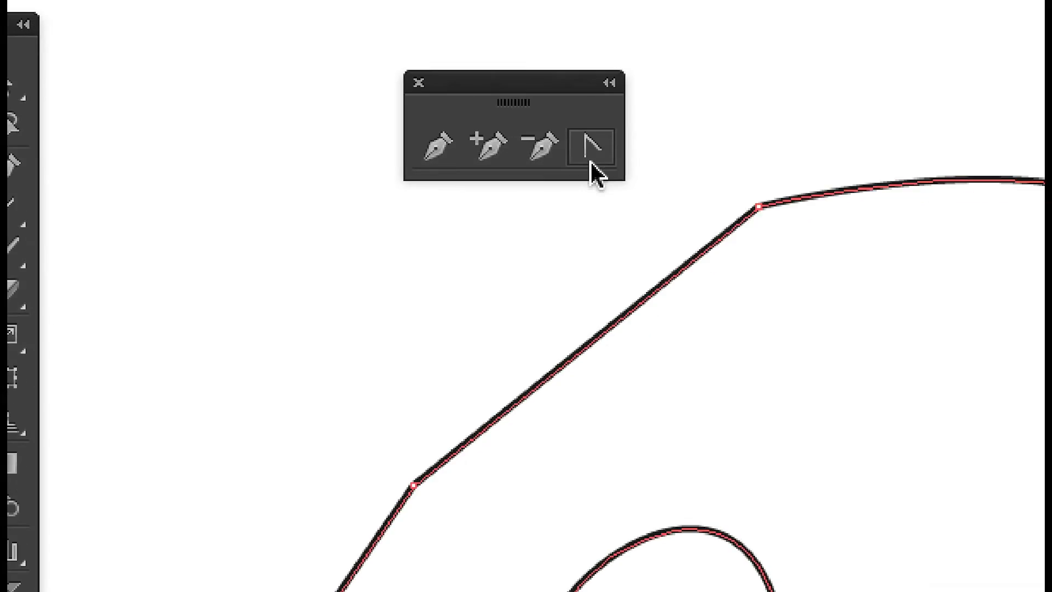
click(591, 162)
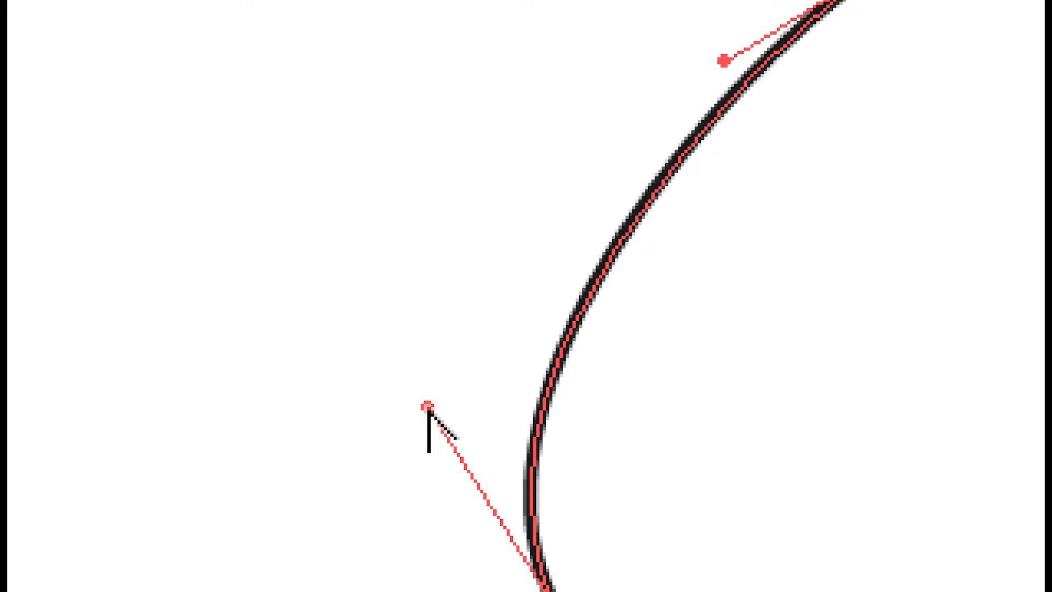
drag(428, 407, 523, 417)
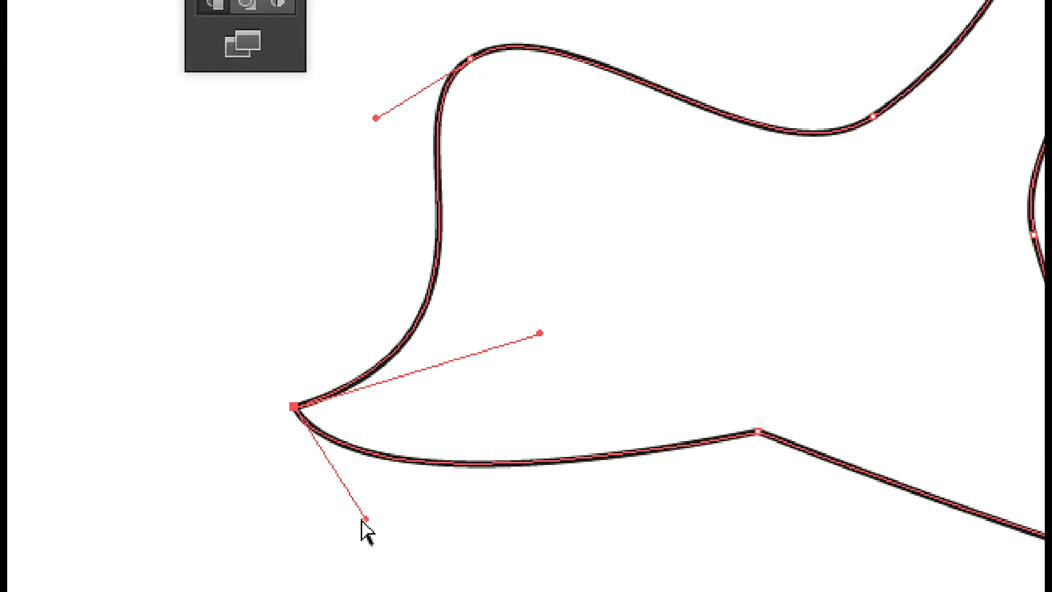
Adjust the two broken handles of the lower-left anchor independently to reshape the curves on both sides of the spike
drag(362, 521, 570, 565)
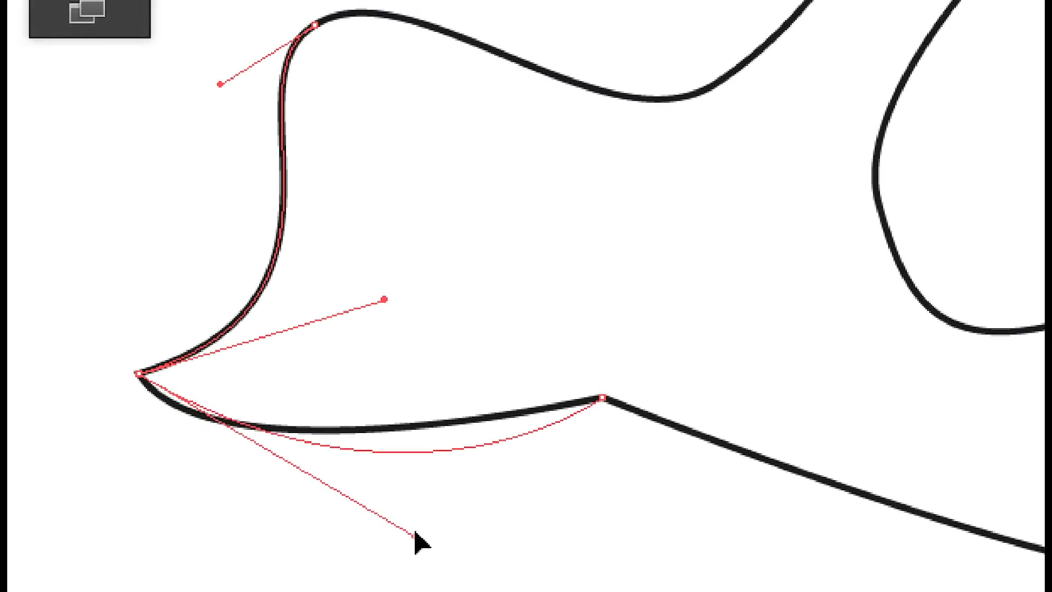
drag(419, 542, 317, 530)
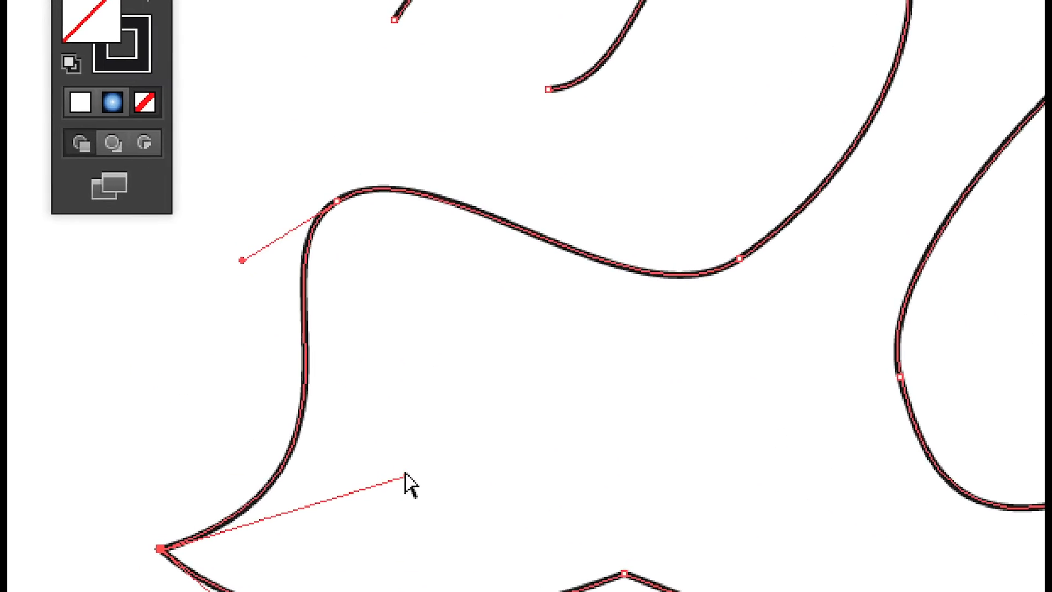
drag(406, 478, 472, 517)
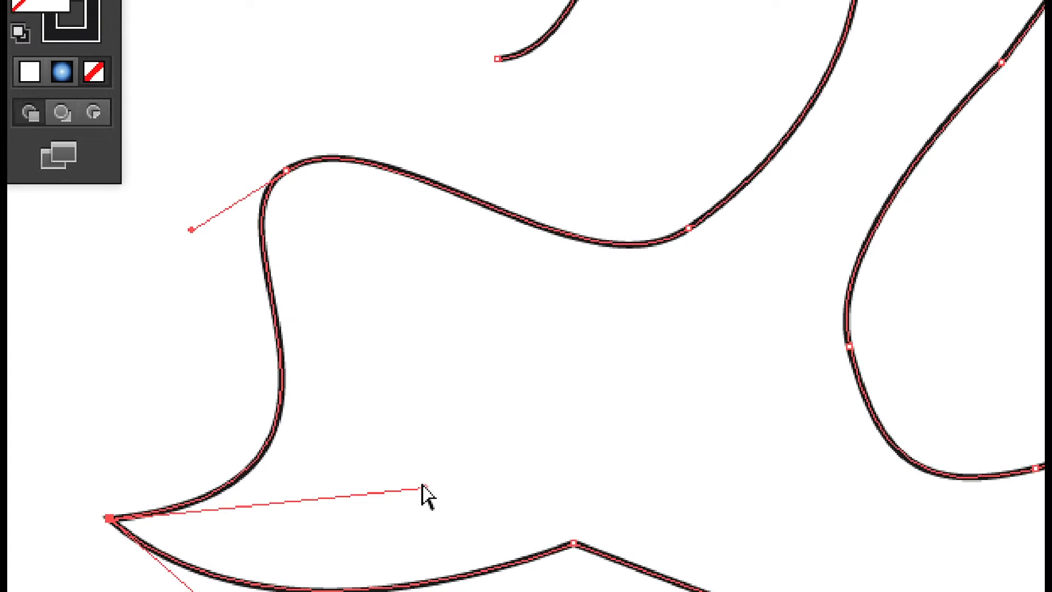
drag(422, 487, 401, 436)
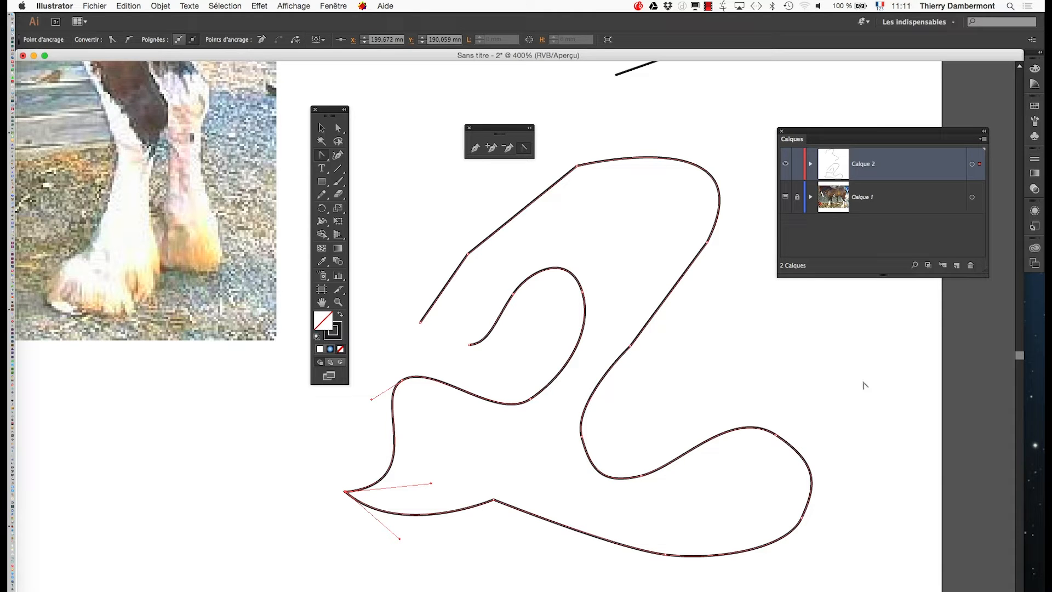
Move the Tools panel aside over the photo and deselect the path, with the artboard's empty upper area in view
drag(335, 112, 190, 115)
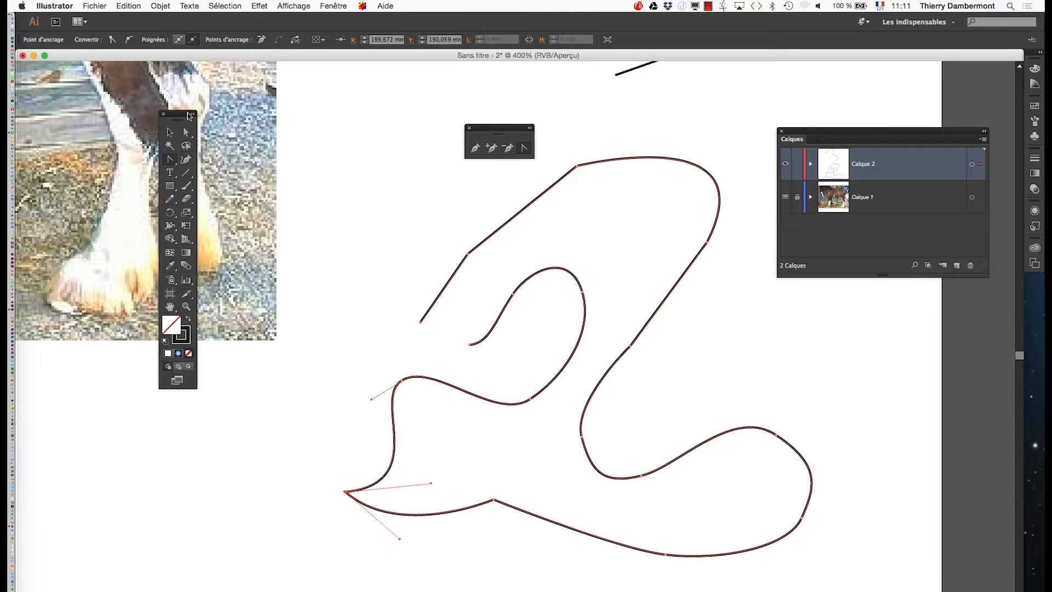
drag(575, 402, 356, 500)
drag(419, 432, 435, 481)
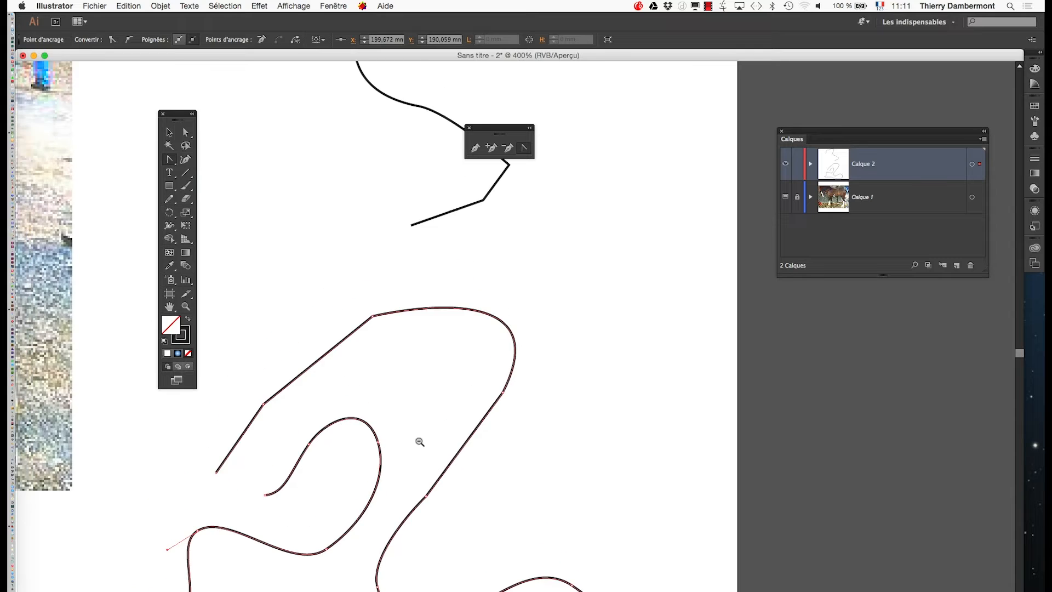
alt+super+click(419, 441)
alt+super+click(437, 403)
drag(532, 328, 562, 486)
super+click(556, 373)
Draw a new Pen path rising to a corner with its outgoing handle broken downward, followed by smooth anchors at a trough and crest
drag(536, 294, 535, 413)
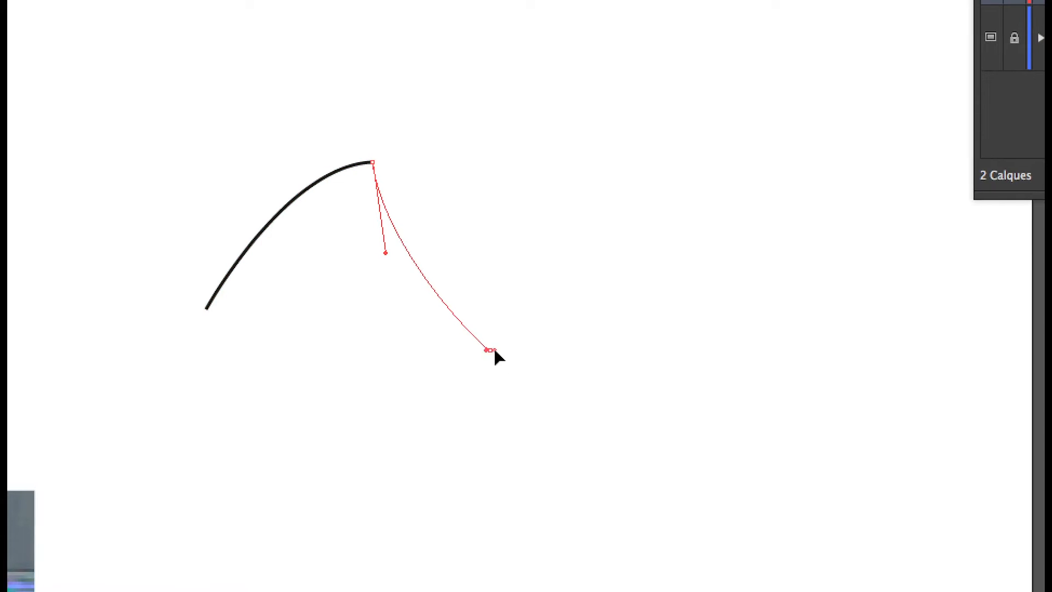
drag(515, 369, 538, 362)
drag(618, 264, 594, 149)
drag(557, 285, 718, 404)
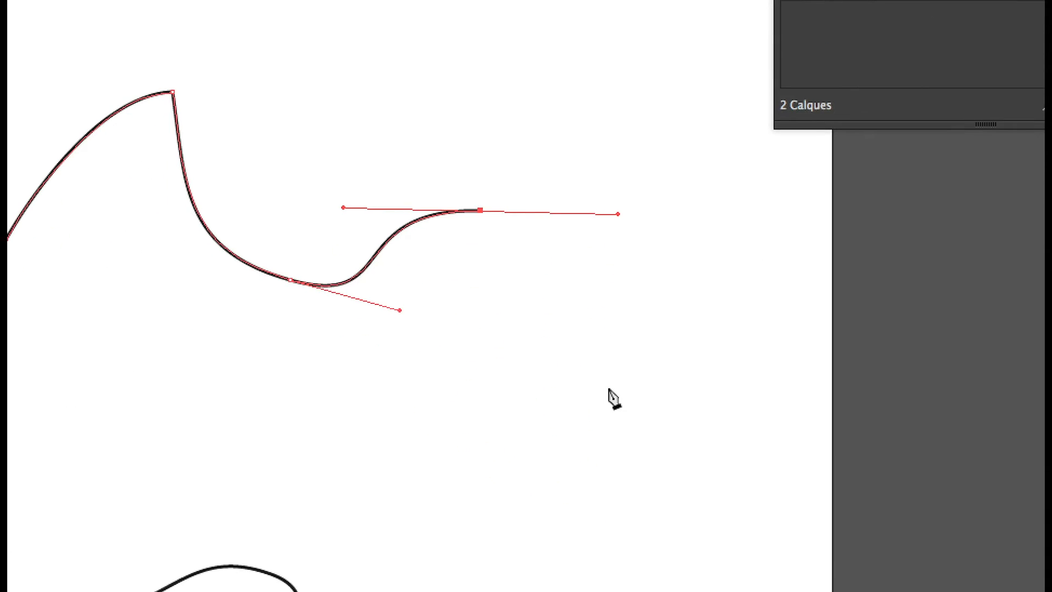
Extend the path from the crest with an anchor curving down to the right, and break its outgoing handle up to the left
drag(708, 578, 693, 591)
drag(604, 411, 598, 414)
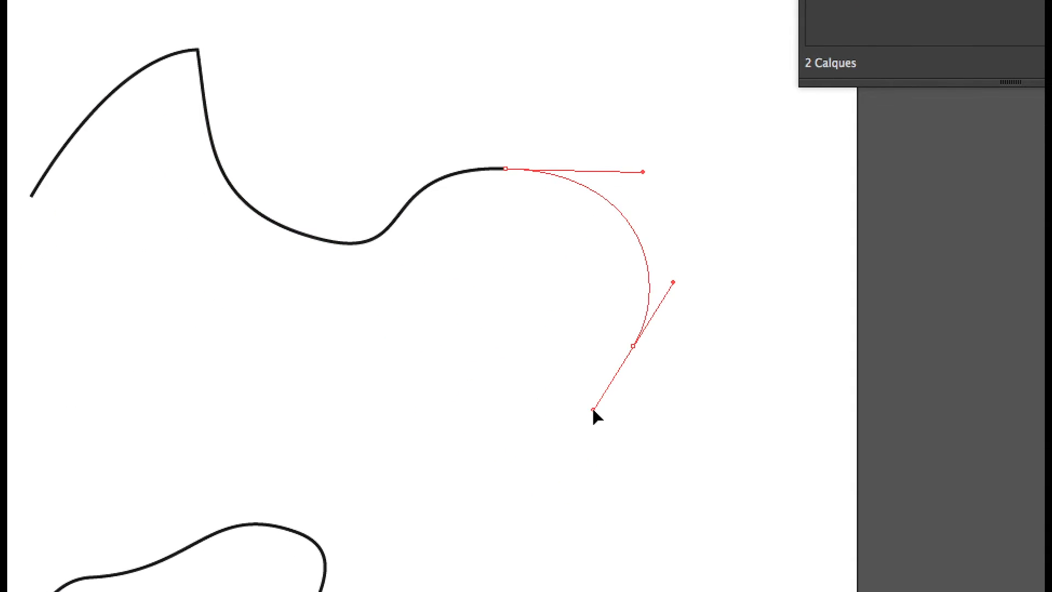
drag(595, 417, 599, 285)
mouse_move(596, 362)
mouse_down()
mouse_move(586, 400)
mouse_move(628, 397)
mouse_move(520, 427)
mouse_move(478, 353)
mouse_move(520, 424)
mouse_move(577, 422)
mouse_move(589, 402)
mouse_move(582, 383)
mouse_move(596, 375)
mouse_up()
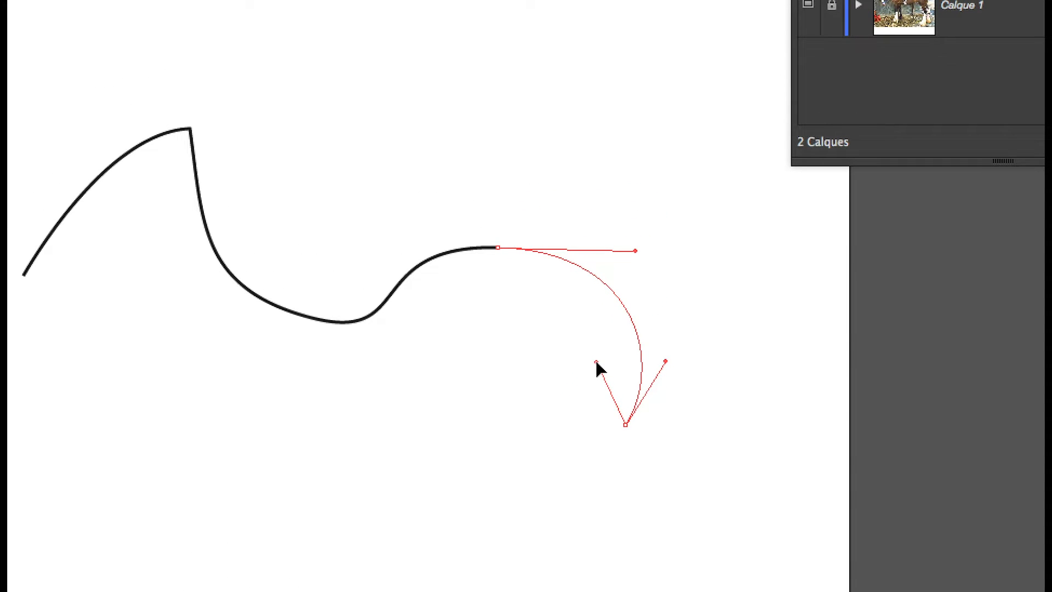
drag(598, 364, 599, 363)
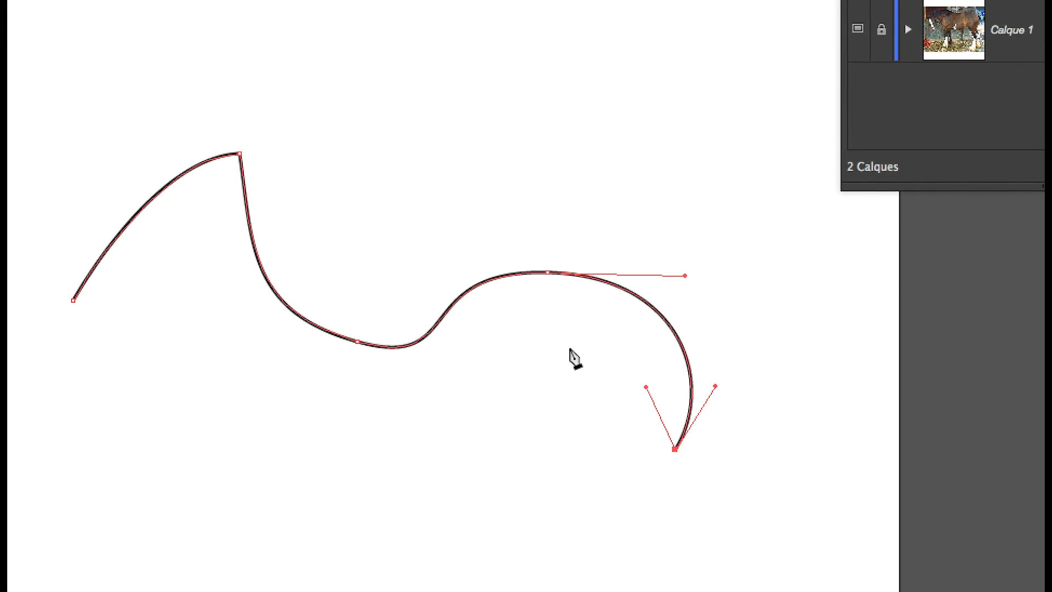
Run the path back to the left below the upper curve with smooth anchors, ending in an upward bend under the first peak
drag(491, 336, 443, 344)
drag(540, 362, 519, 363)
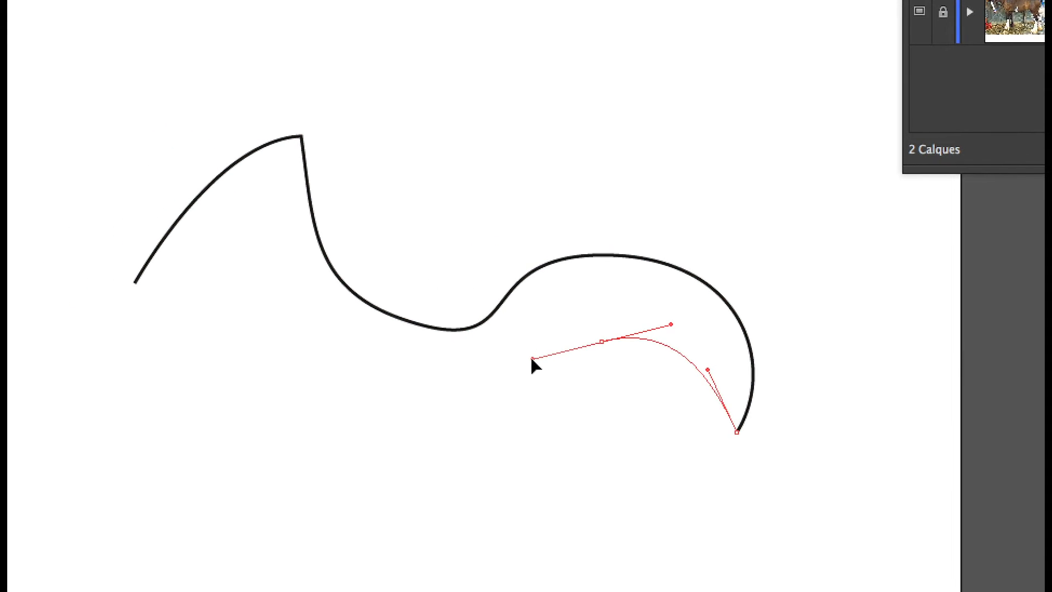
drag(415, 421, 327, 423)
drag(465, 382, 440, 373)
drag(430, 332, 425, 276)
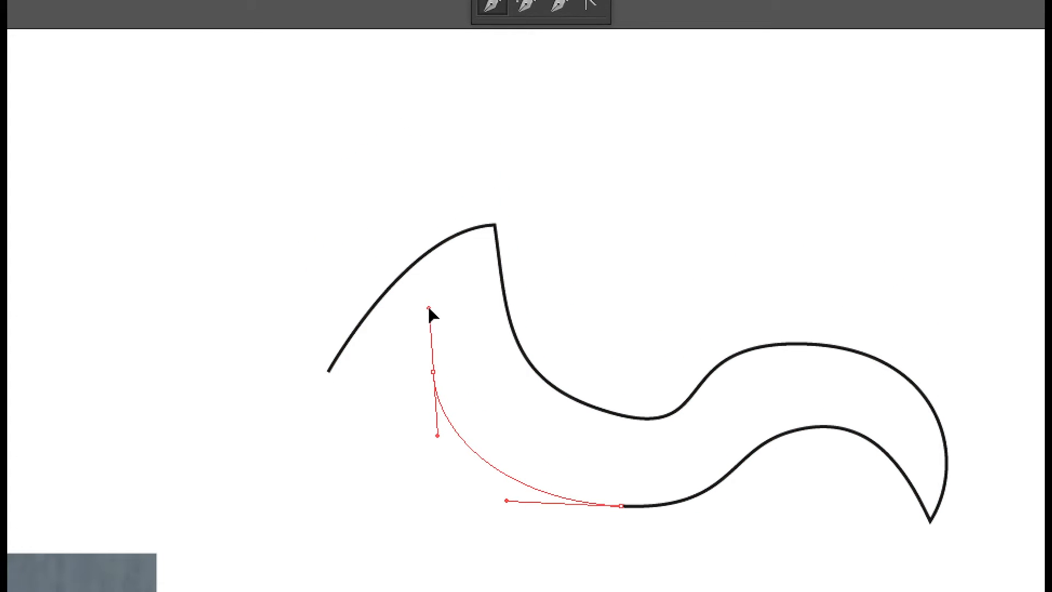
Break the inner anchor's outgoing handle downward, add a smooth anchor at the lower left, and close the shape on its starting anchor
drag(428, 308, 397, 437)
drag(415, 355, 415, 357)
drag(308, 477, 265, 455)
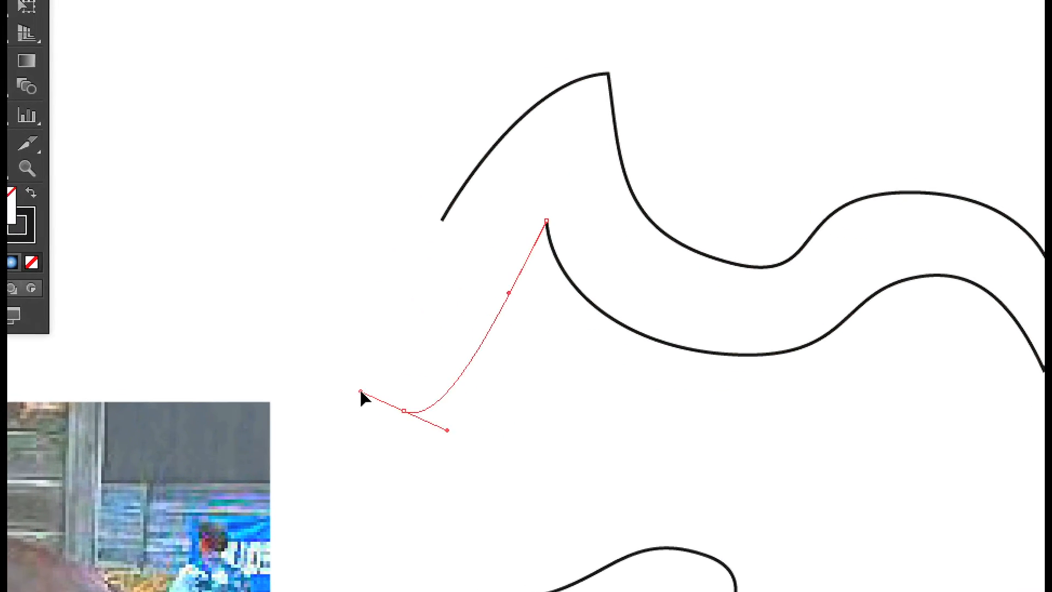
drag(362, 397, 359, 386)
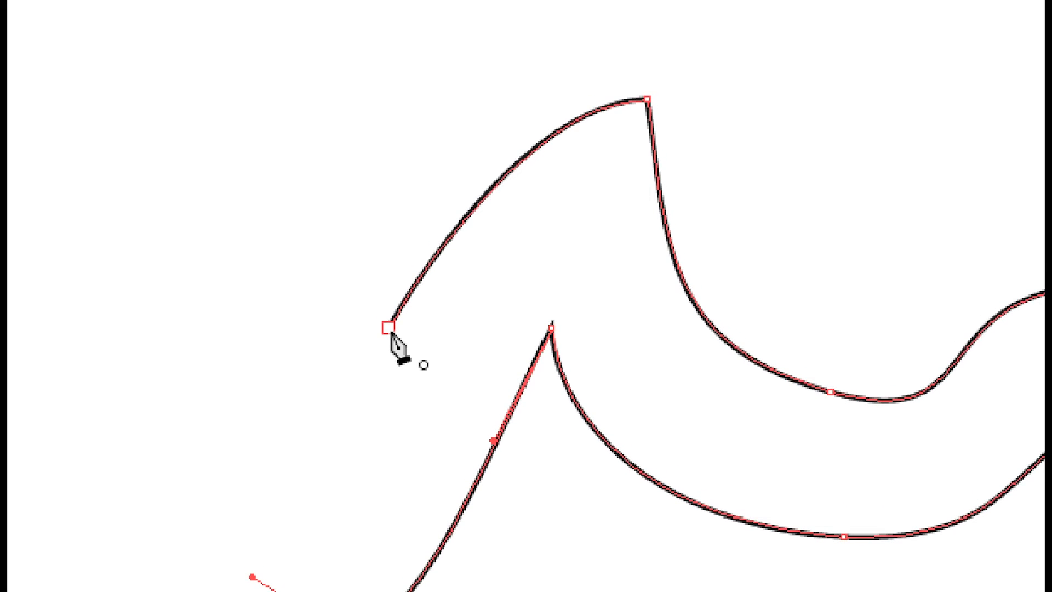
click(389, 328)
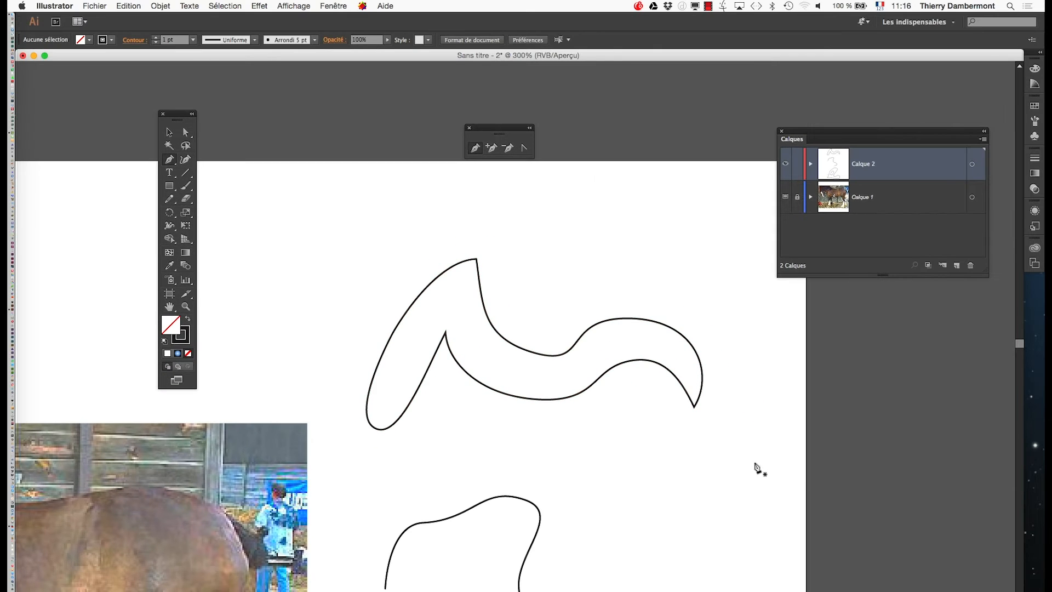
Widen the artboard to the right with the Artboard tool, to a width of about 411 mm
alt+click(516, 388)
alt+click(562, 421)
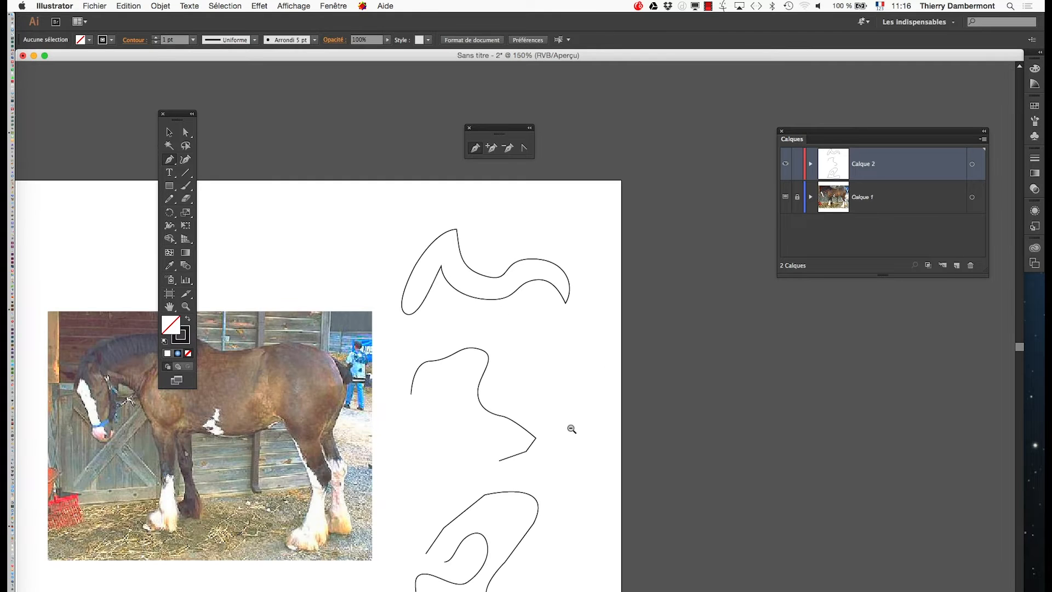
alt+click(567, 425)
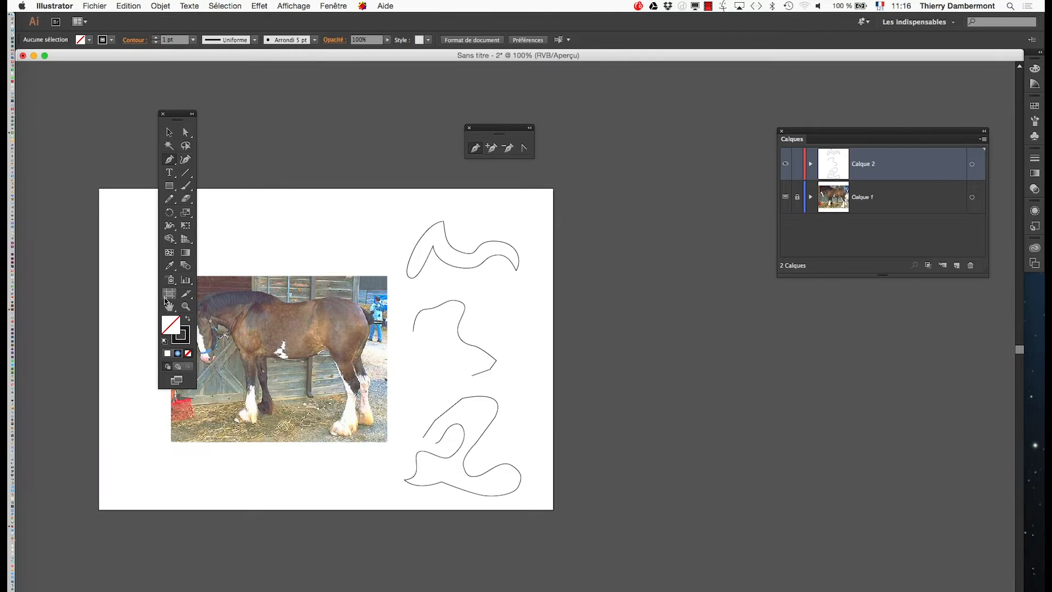
click(166, 296)
drag(553, 350, 727, 364)
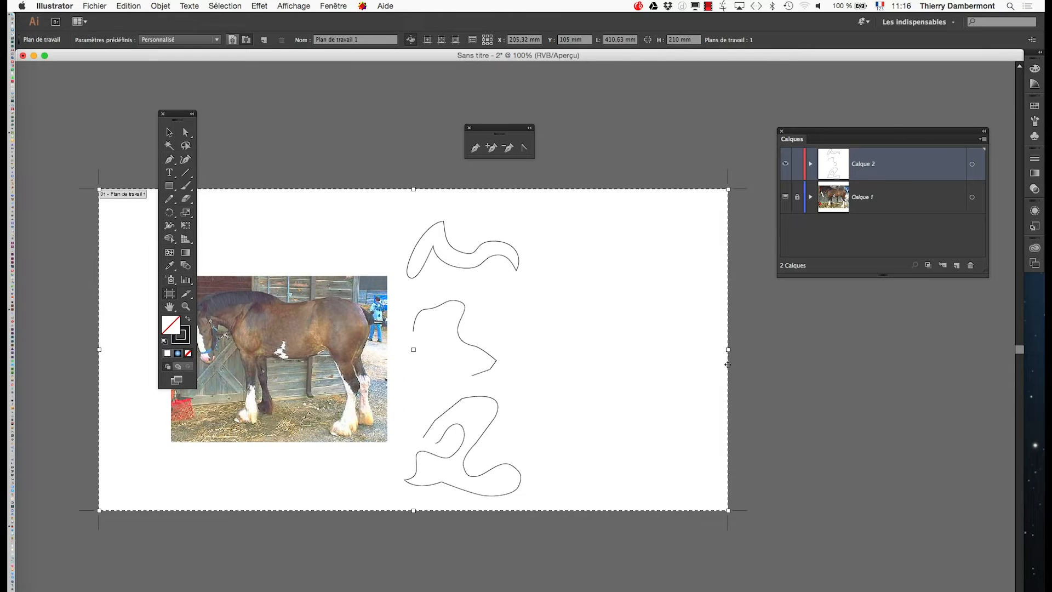
Make Direct Selection the most recently used selection tool and return to the Pen tool for drawing
click(175, 137)
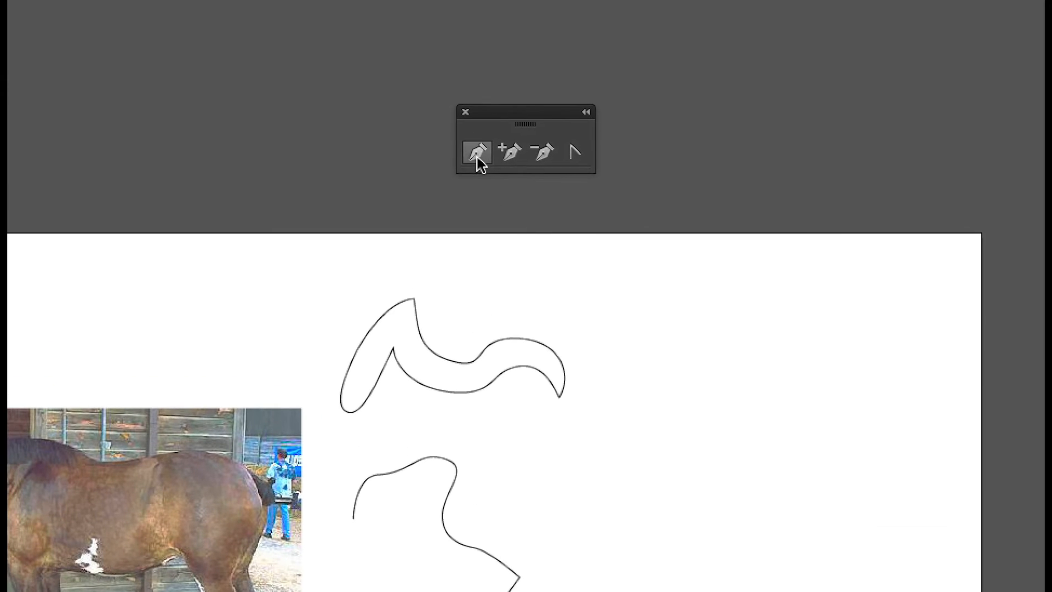
click(474, 149)
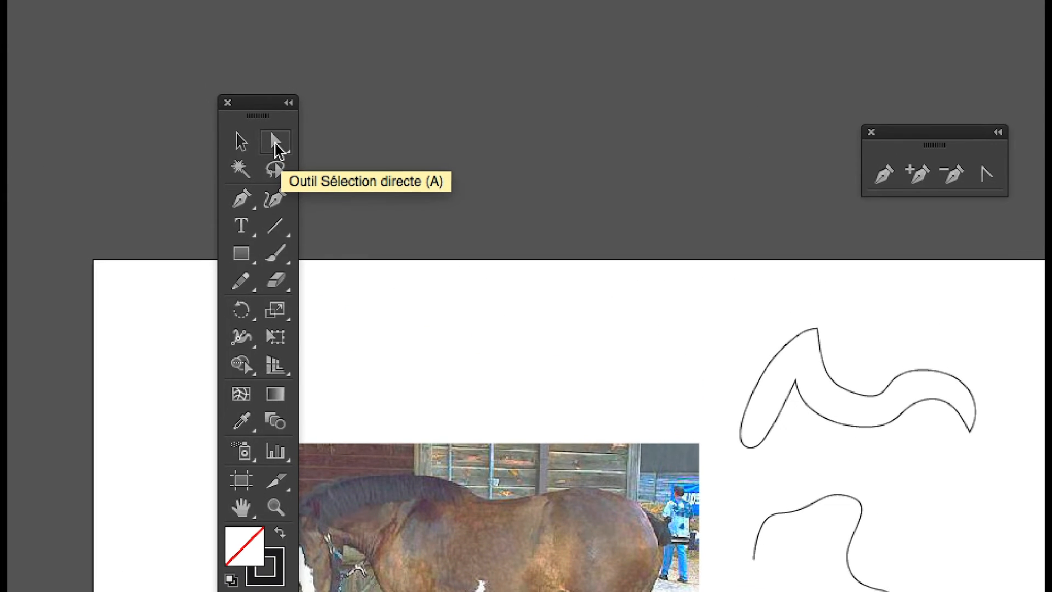
click(255, 183)
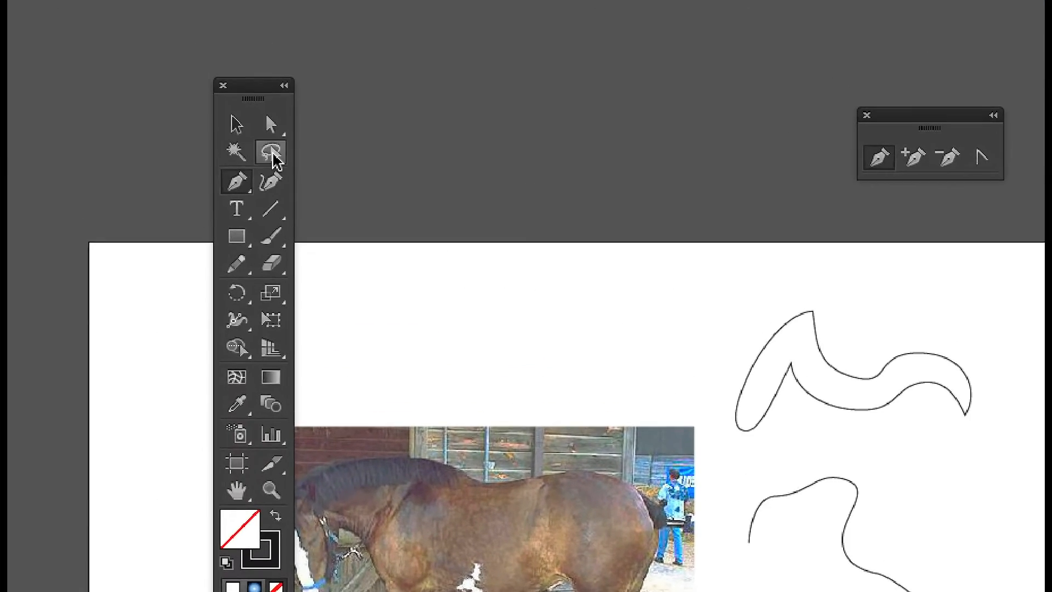
click(274, 144)
click(251, 172)
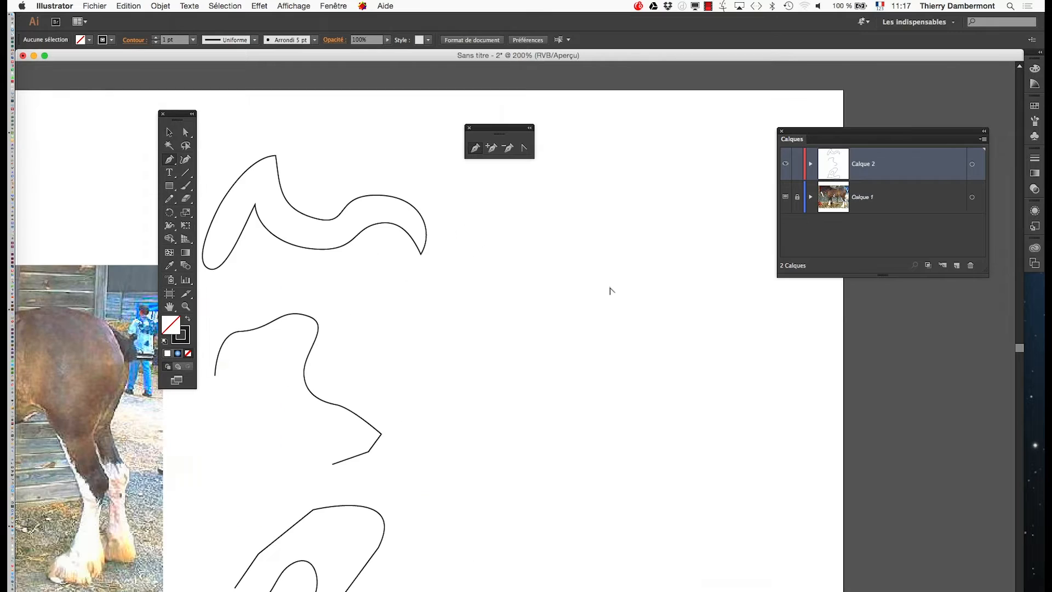
Start an open path in the empty area beside the closed shape: straight segments rising, running nearly level, and descending to an anchor with tiny handles
drag(570, 307, 462, 395)
scroll(433, 337, up, 1)
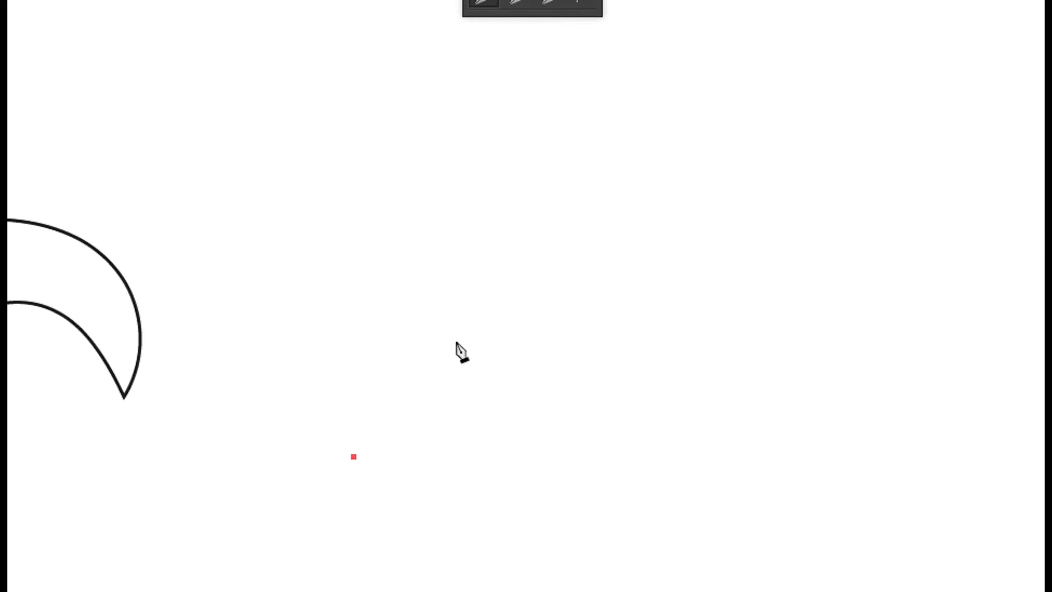
click(460, 329)
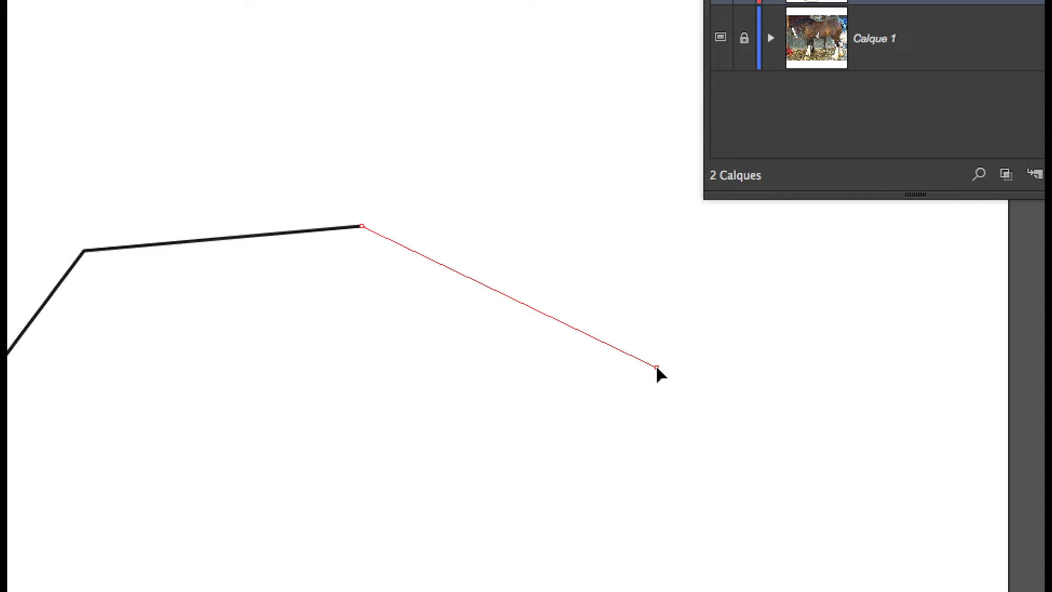
drag(657, 368, 661, 377)
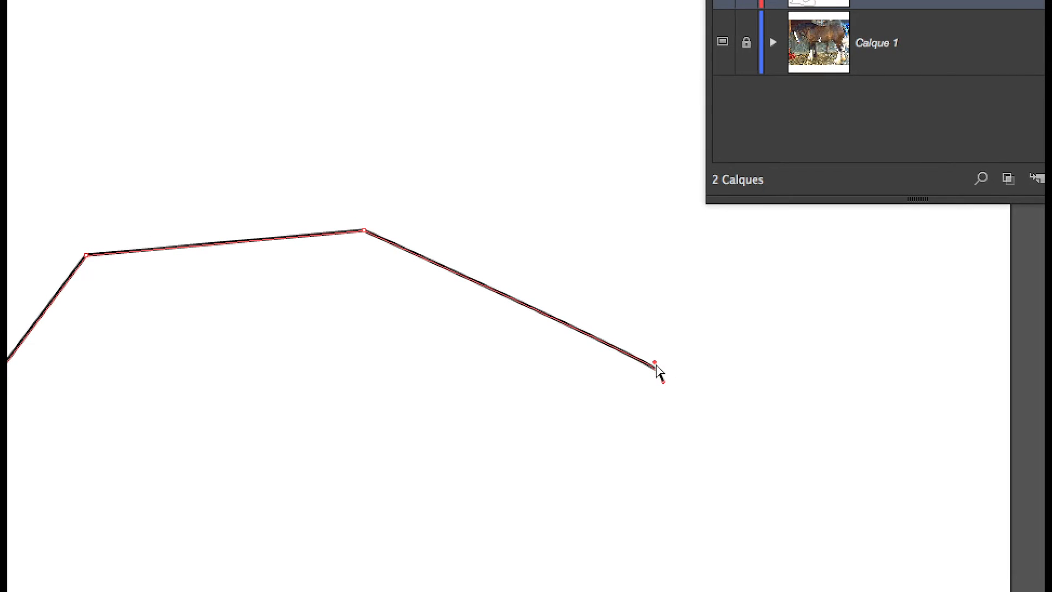
Pull the end anchor's incoming handle up to the left to arch the last segment, and raise the preceding anchor slightly
drag(657, 364, 606, 203)
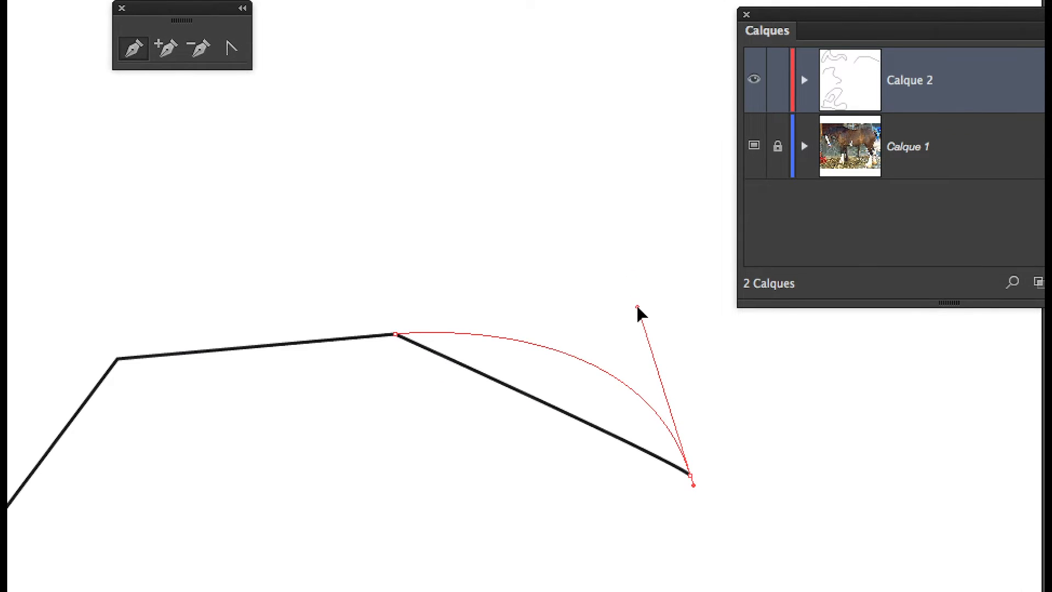
drag(639, 312, 641, 315)
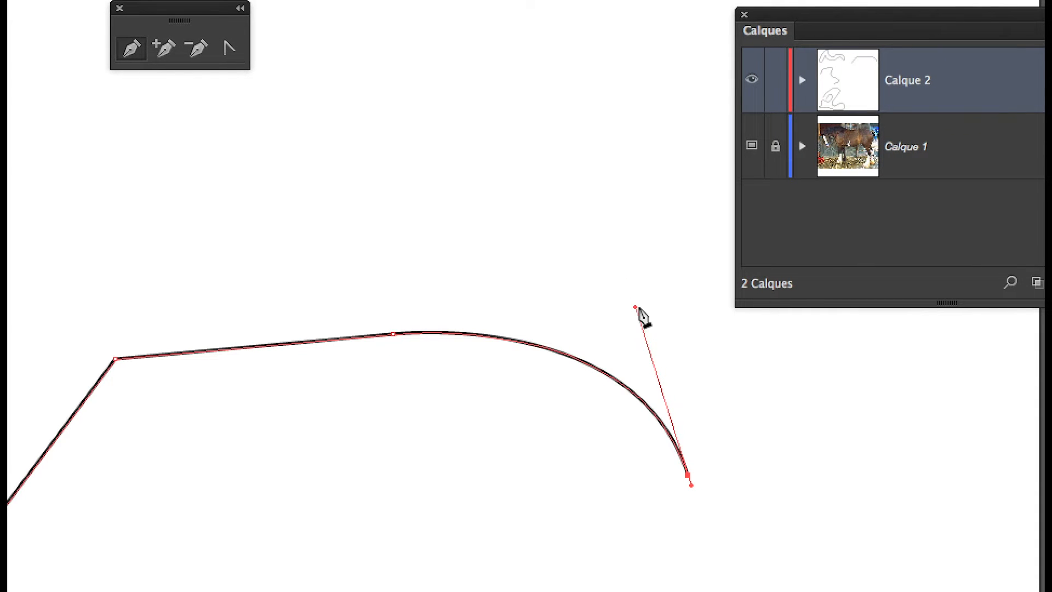
mouse_move(637, 308)
mouse_down()
mouse_move(527, 474)
mouse_move(378, 452)
mouse_move(607, 302)
mouse_move(652, 294)
mouse_up()
drag(414, 339, 428, 262)
drag(558, 294, 532, 366)
drag(549, 320, 549, 317)
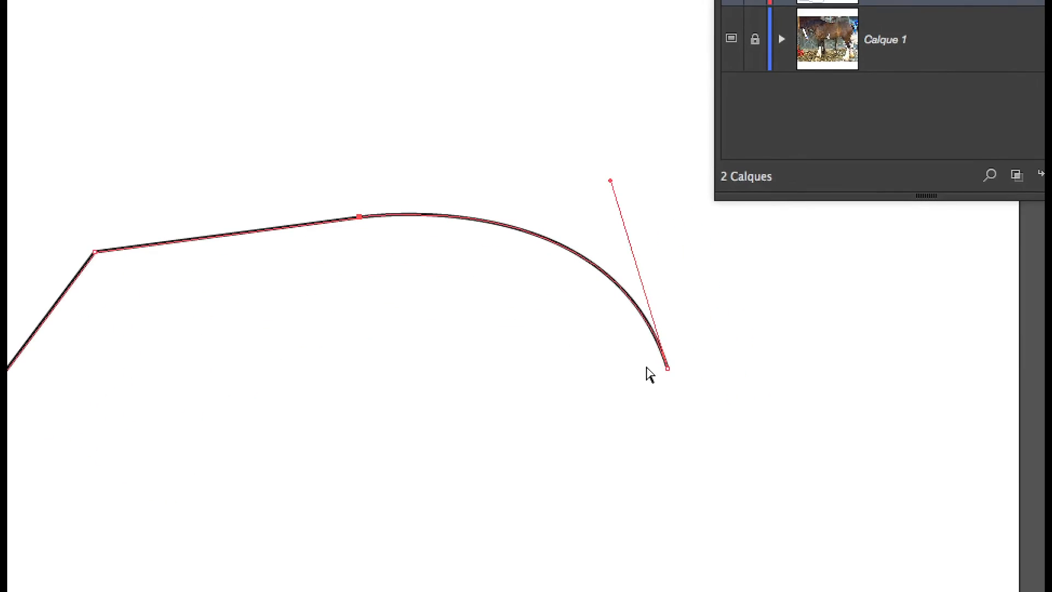
Extend the path back to the left with two short-handled anchors, lengthening their incoming handles to round the right bend and the lower-left curve
drag(856, 466, 949, 405)
drag(686, 345, 664, 369)
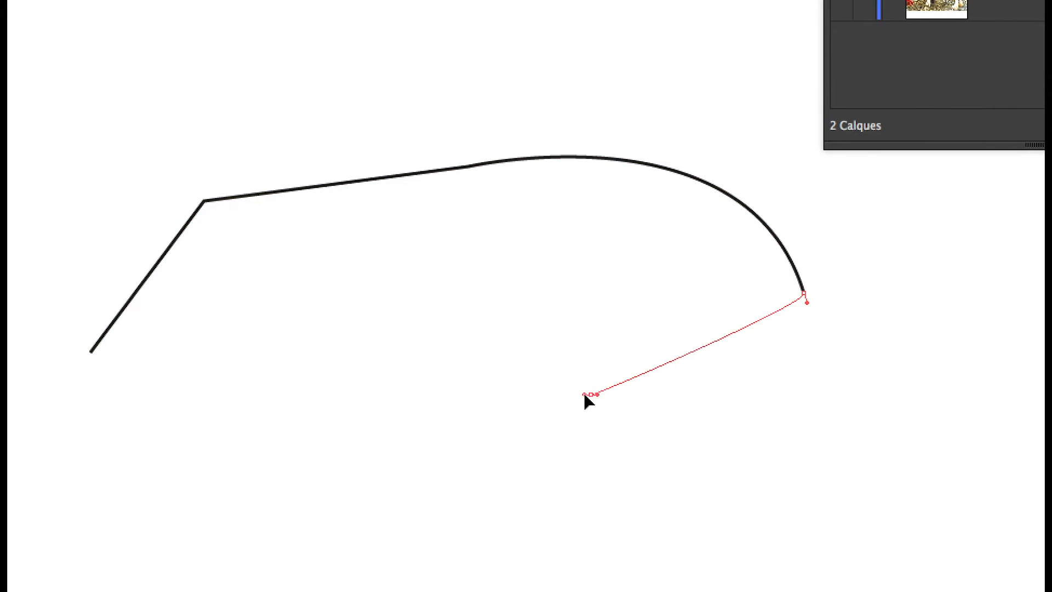
drag(584, 395, 780, 465)
drag(652, 419, 710, 359)
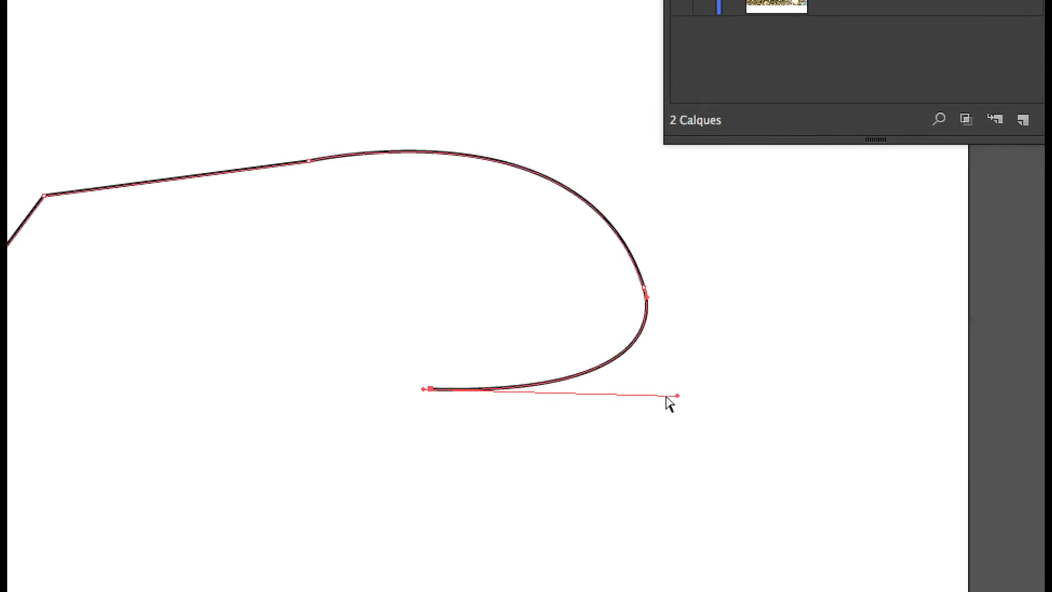
drag(531, 430, 572, 358)
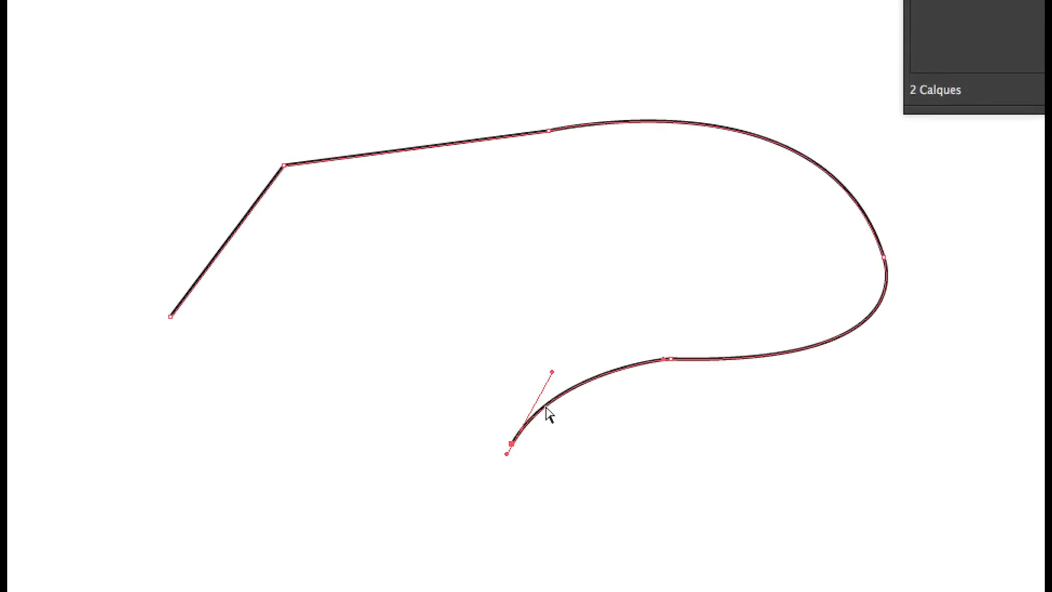
Add a bottom anchor and an end anchor up to the right, stretching their incoming handles to form a rounded lower bowl
click(675, 524)
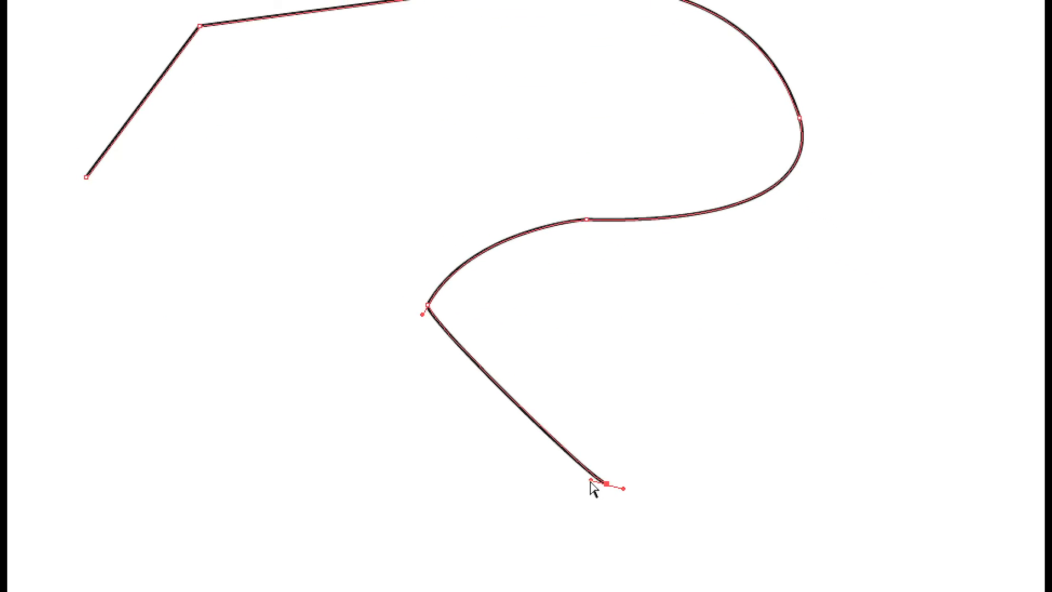
drag(590, 483, 404, 438)
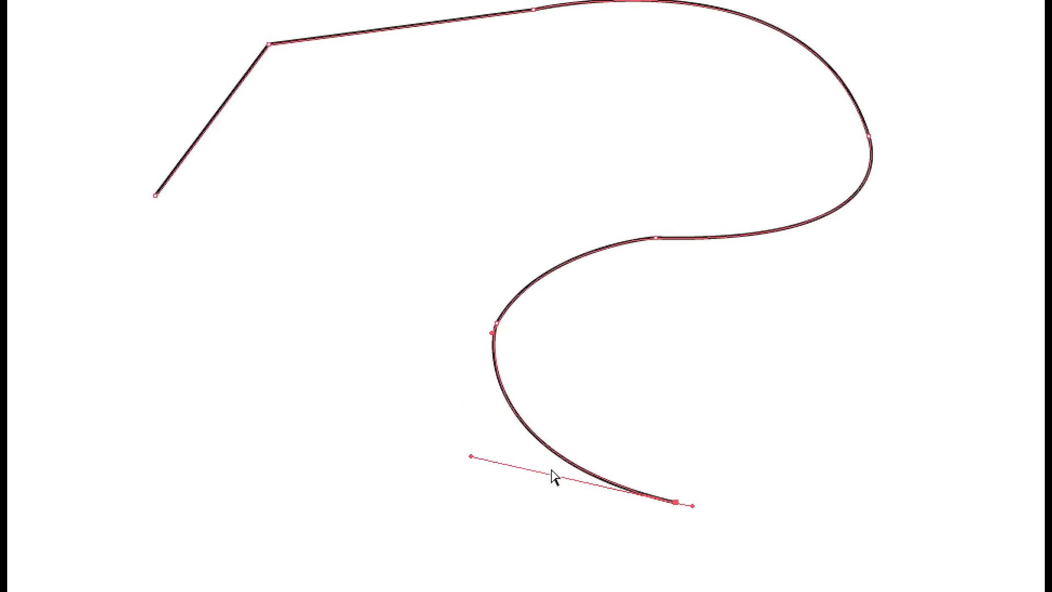
drag(663, 438, 630, 487)
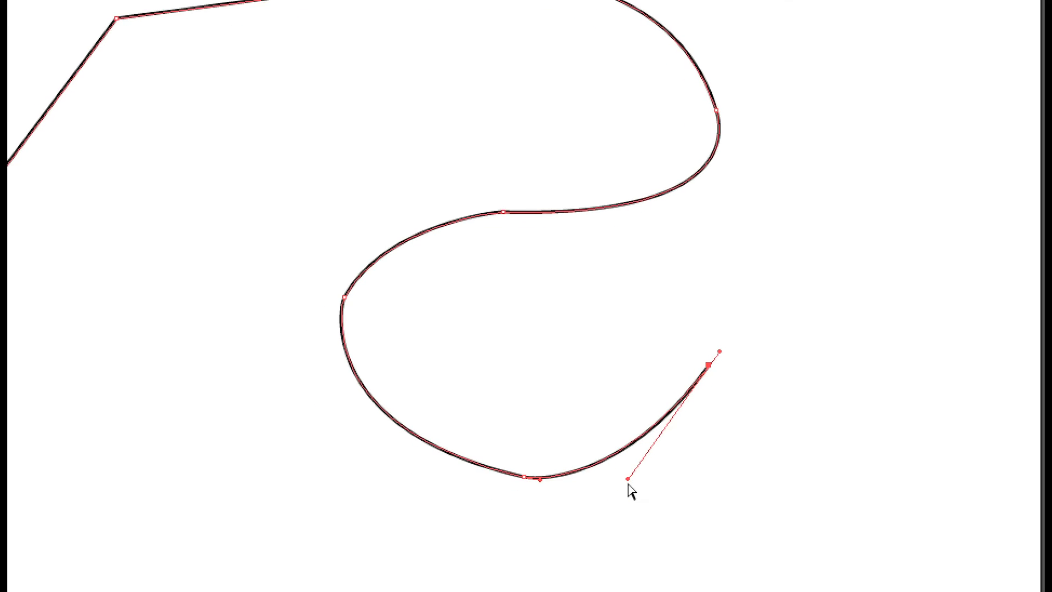
drag(630, 487, 647, 487)
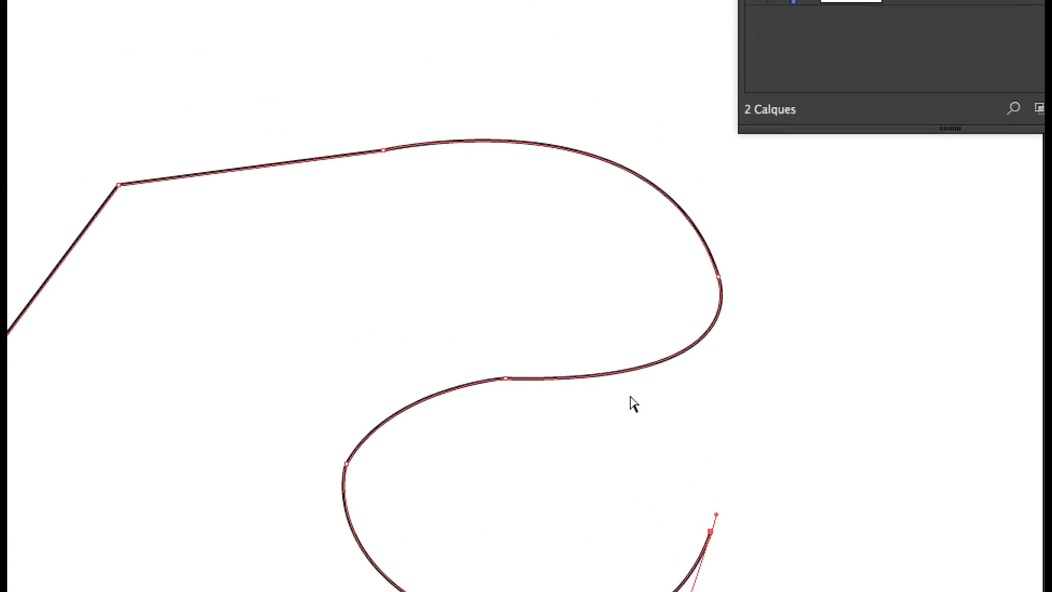
Refine the path's left lobe by adjusting the handles above and below its leftmost anchor for a smoother curve
click(629, 389)
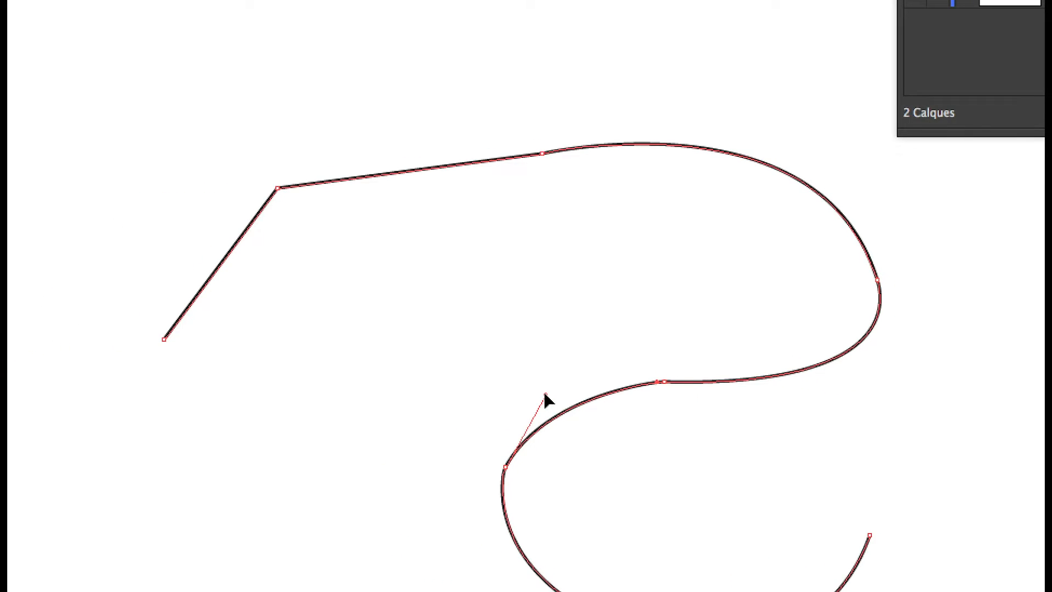
drag(545, 394, 548, 377)
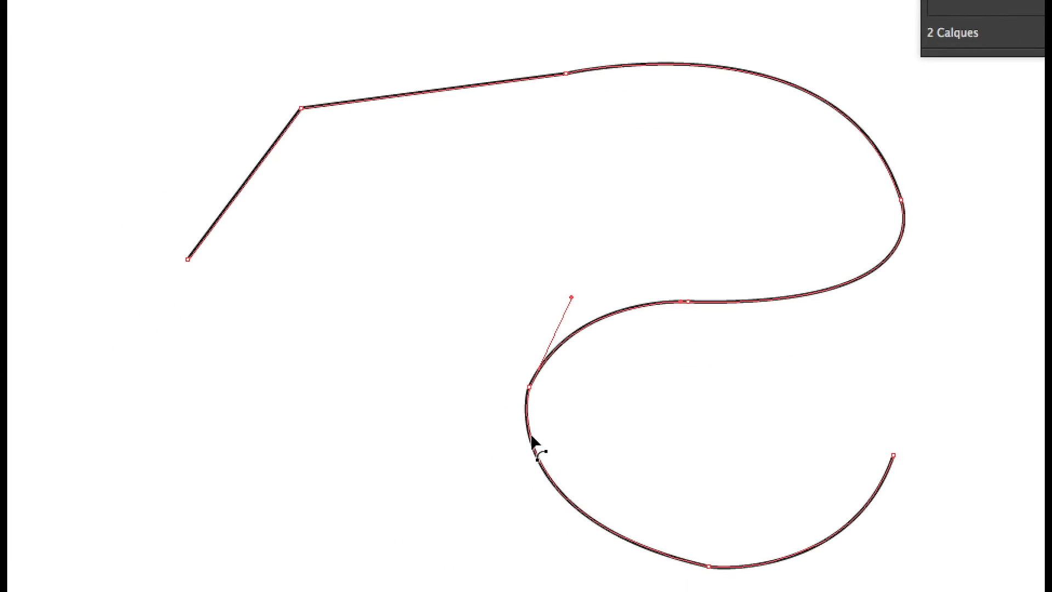
click(533, 441)
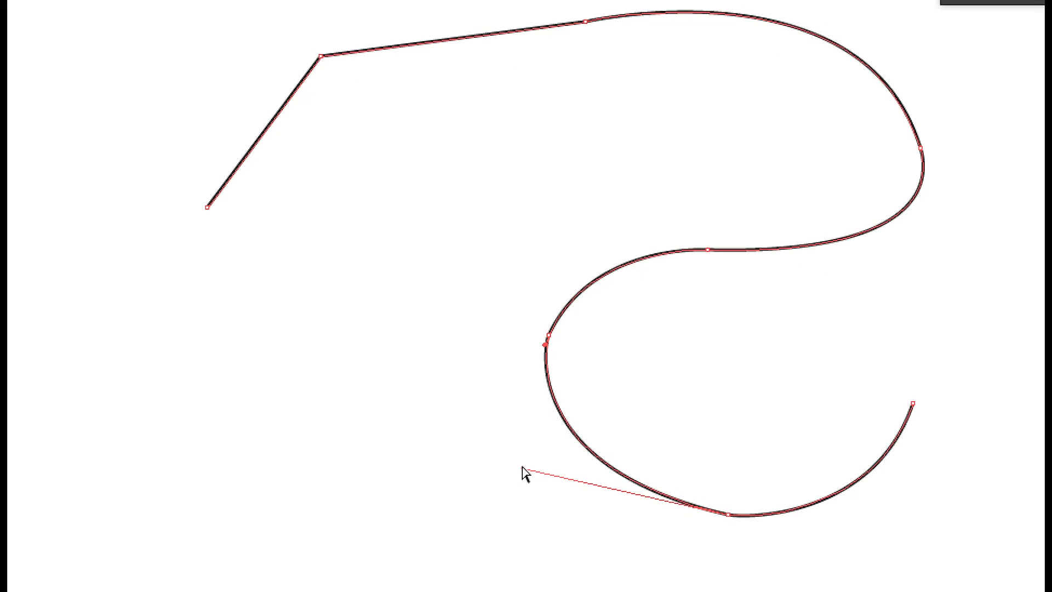
drag(522, 466, 522, 474)
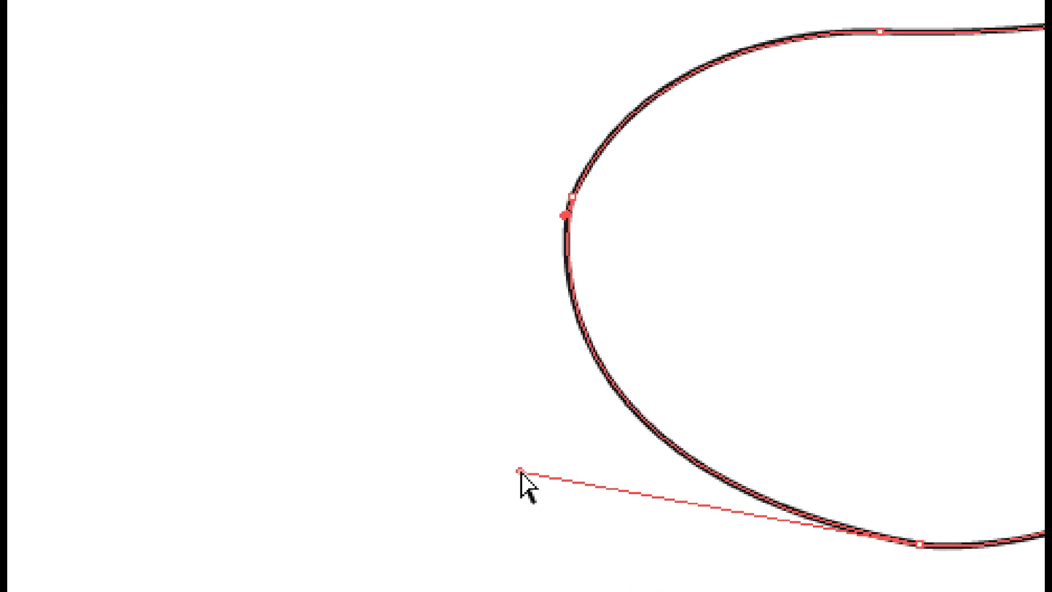
mouse_move(520, 474)
mouse_down()
mouse_move(485, 460)
mouse_move(515, 479)
mouse_up()
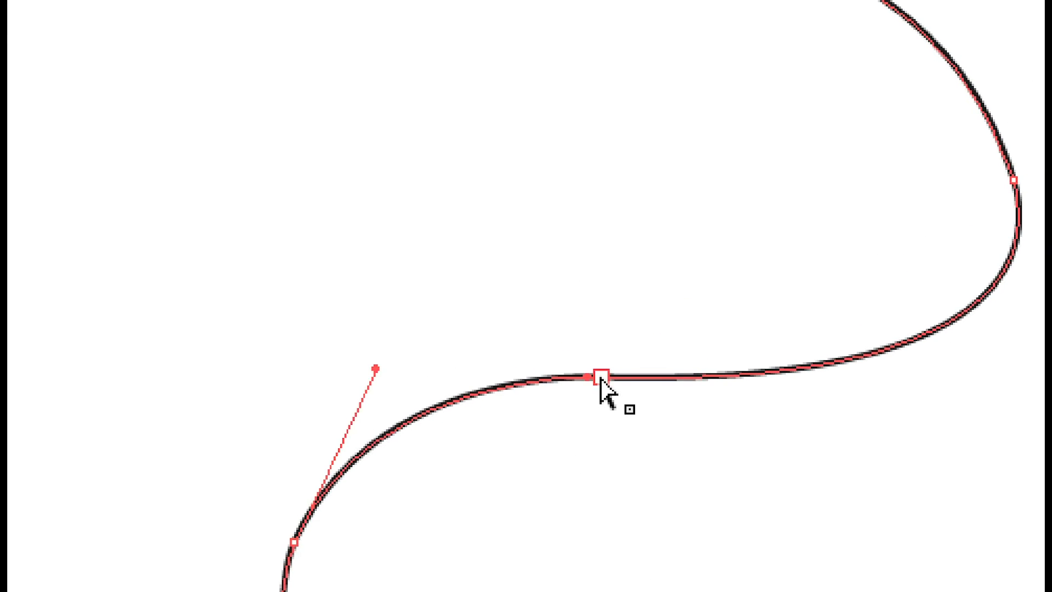
drag(550, 376, 526, 381)
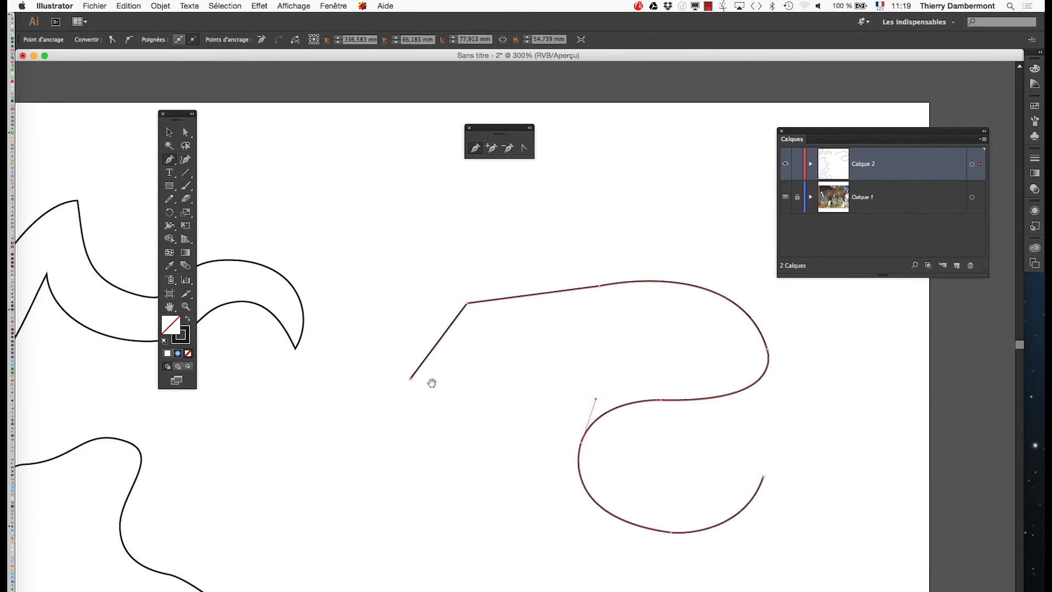
Reshape the closed shape's upper S-curve by adjusting the two facing handles between the dip and the crest
mouse_move(431, 382)
mouse_down()
mouse_move(694, 406)
mouse_move(772, 365)
mouse_up()
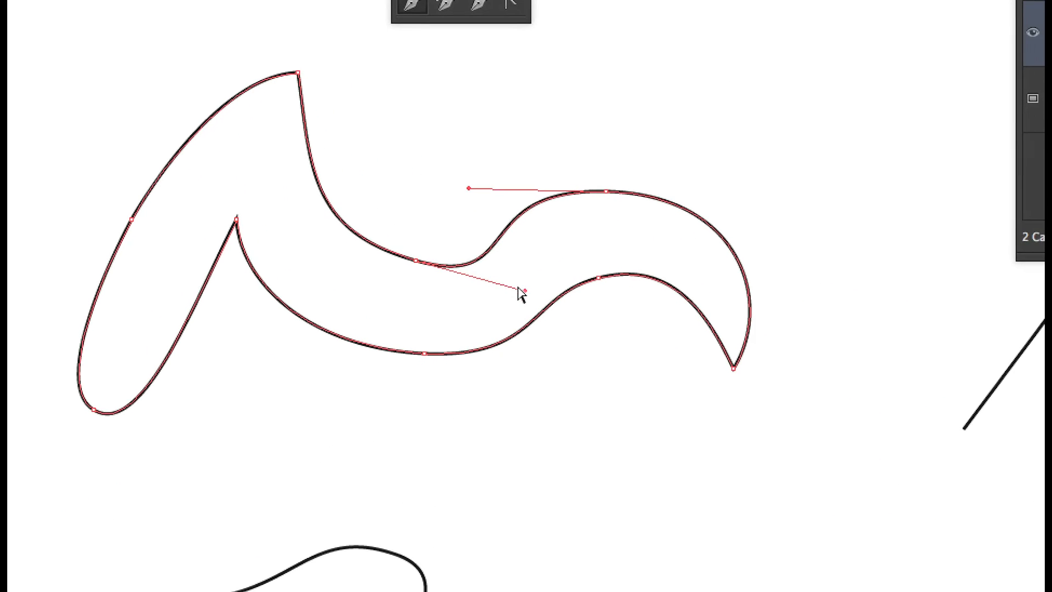
drag(569, 304, 517, 299)
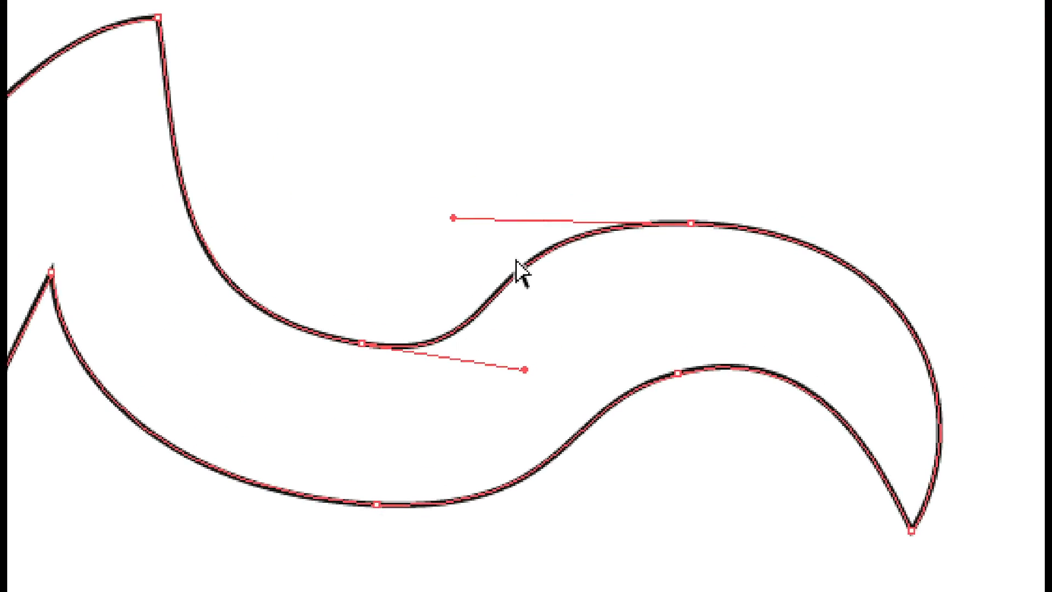
mouse_move(510, 270)
mouse_down()
mouse_move(513, 237)
mouse_move(493, 275)
mouse_move(514, 270)
mouse_move(516, 311)
mouse_move(515, 269)
mouse_up()
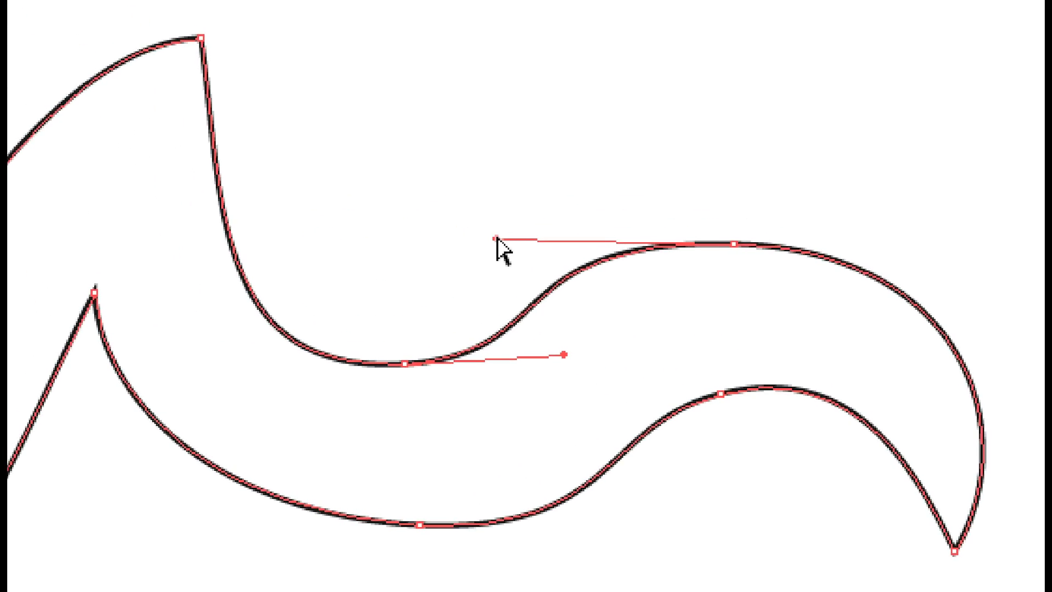
drag(465, 234, 493, 256)
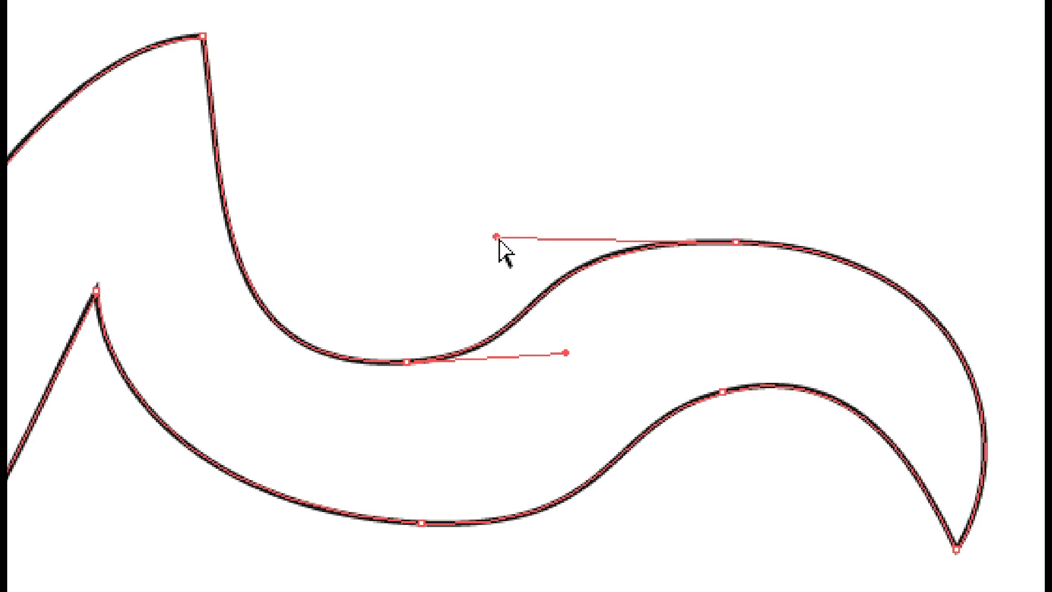
drag(445, 240, 497, 241)
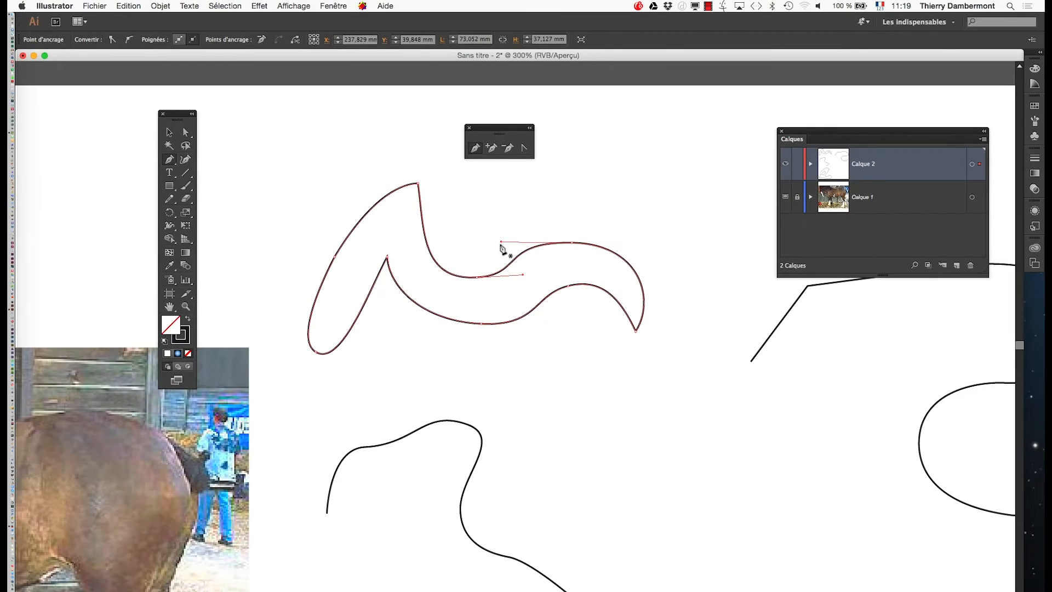
Adjust the right-hand handle of the open path's middle anchor so it runs horizontally into the right bend
drag(689, 392, 370, 382)
drag(666, 404, 612, 411)
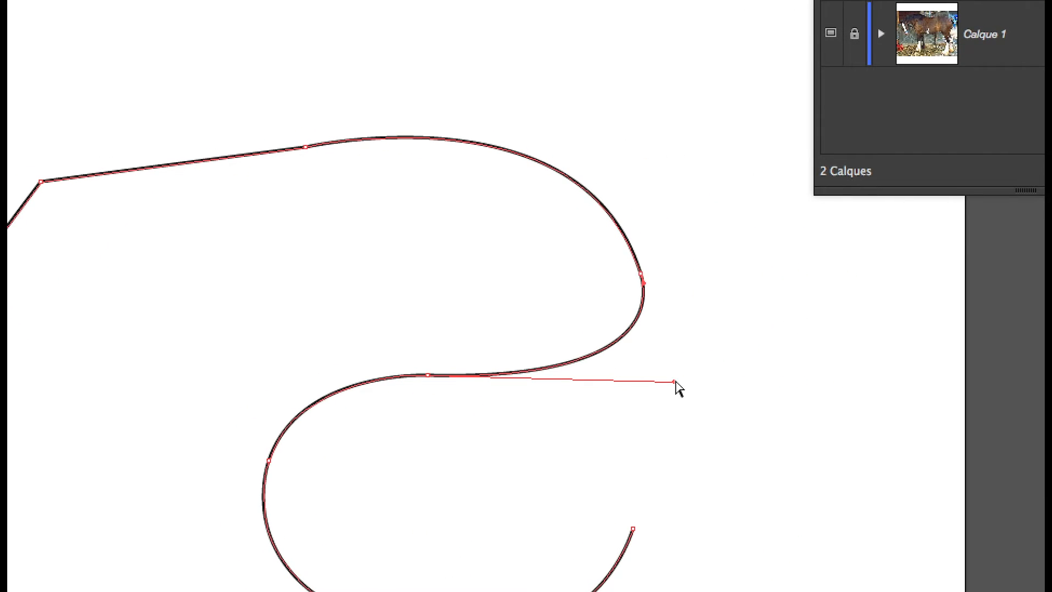
drag(674, 382, 685, 305)
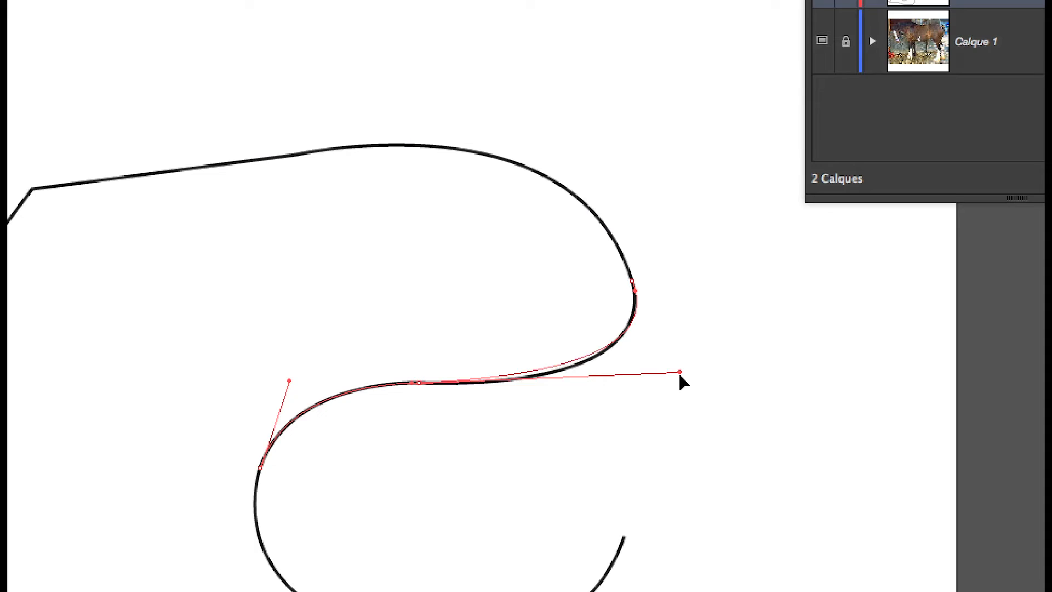
mouse_move(679, 375)
mouse_down()
mouse_move(680, 399)
mouse_move(608, 368)
mouse_move(568, 375)
mouse_move(664, 384)
mouse_up()
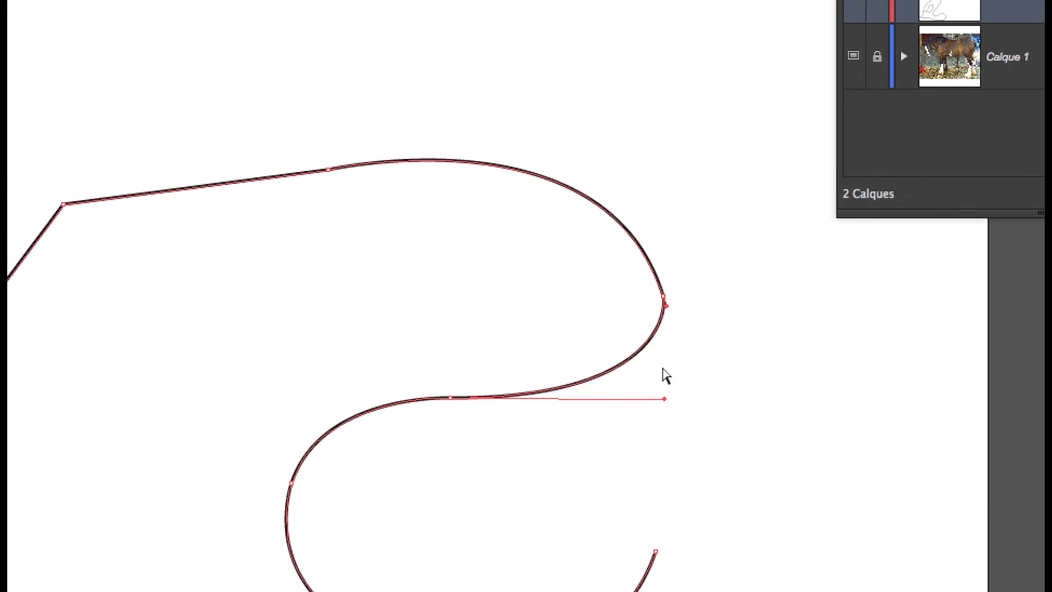
Swing the right bend anchor's upper handle up to the right to bulge the arch, and adjust the leftmost anchor's upper handle
click(664, 280)
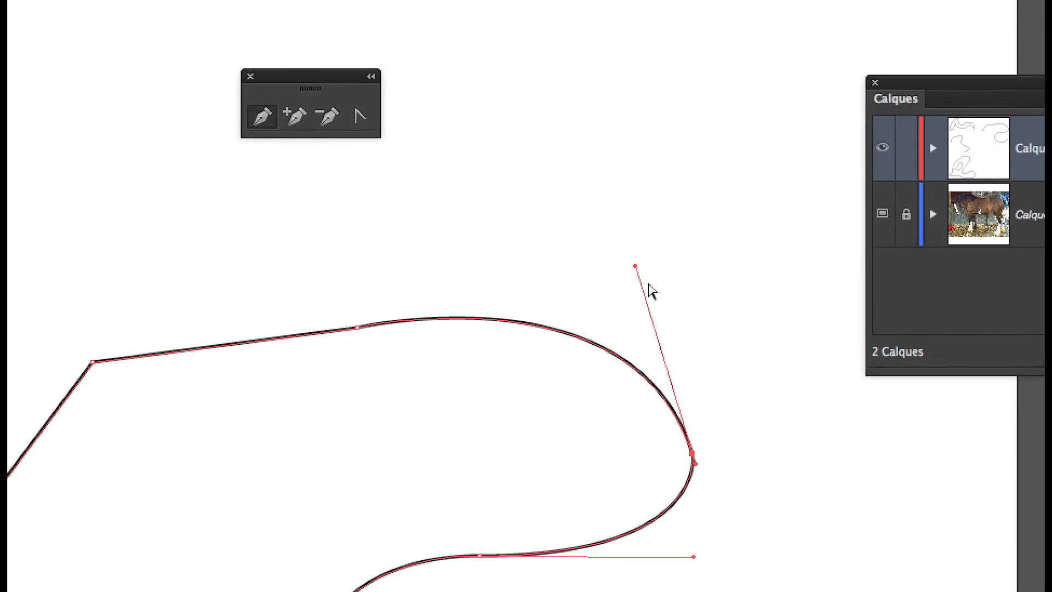
drag(607, 153, 549, 164)
drag(624, 286, 819, 195)
drag(690, 253, 679, 263)
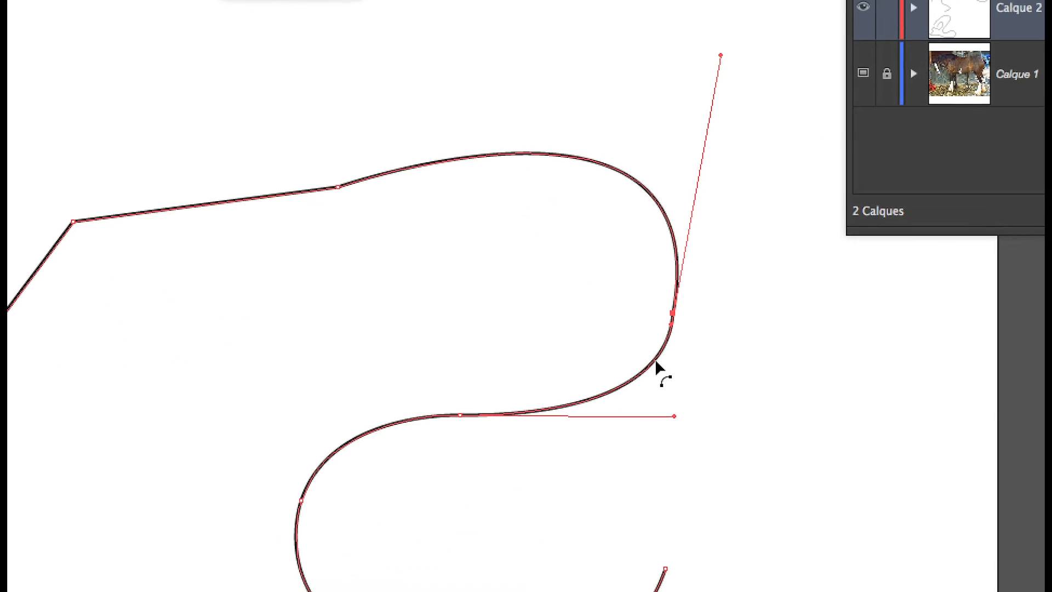
click(532, 407)
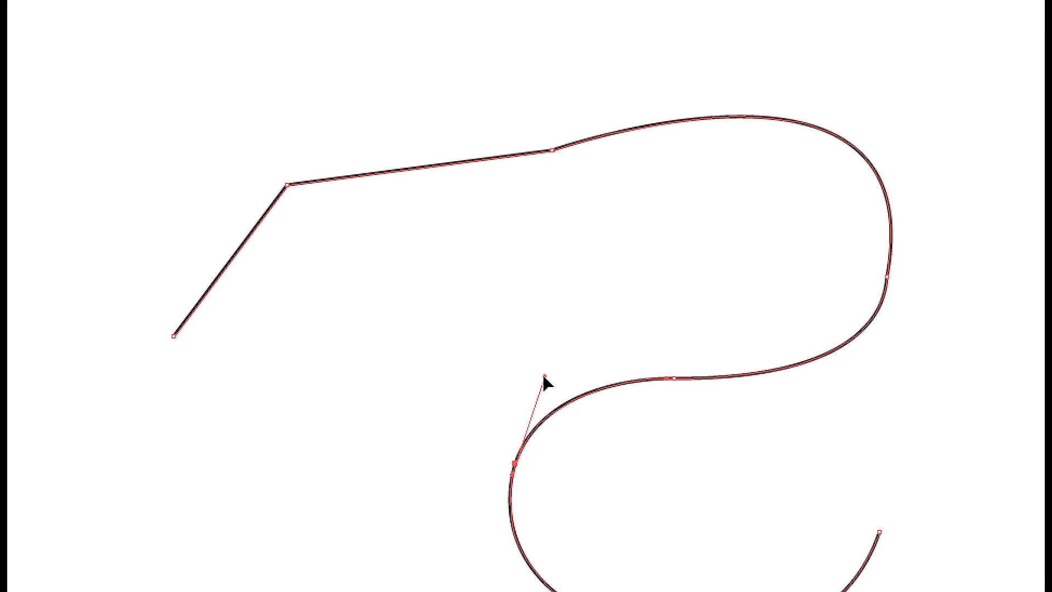
mouse_move(543, 374)
mouse_down()
mouse_move(473, 364)
mouse_move(544, 372)
mouse_move(526, 418)
mouse_move(547, 369)
mouse_move(544, 388)
mouse_up()
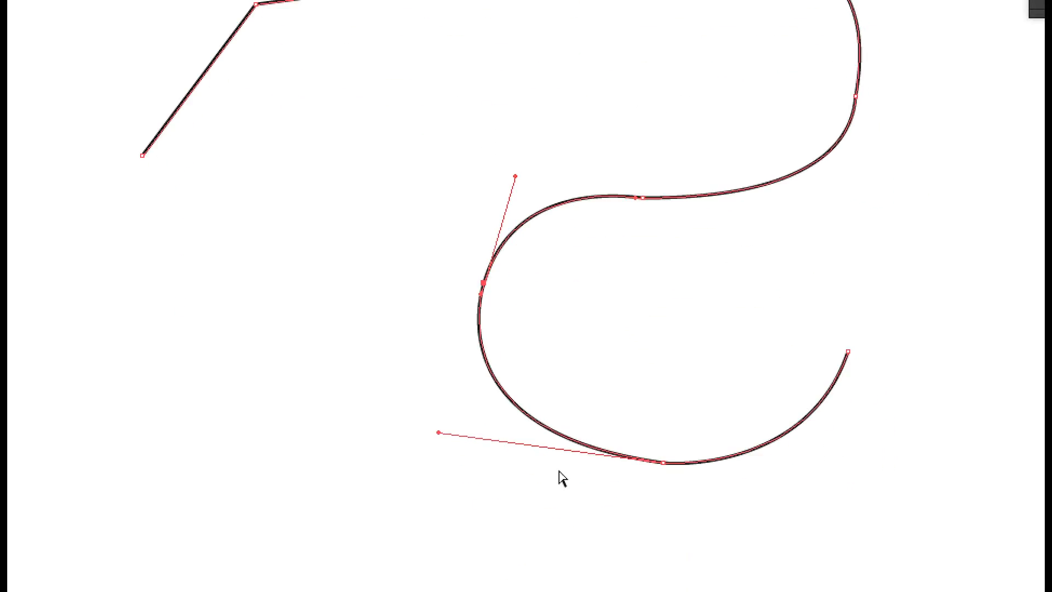
Adjust the left-hand handle of the open path's bottom anchor to smooth the lower-left bend
drag(481, 558, 405, 543)
drag(489, 455, 546, 496)
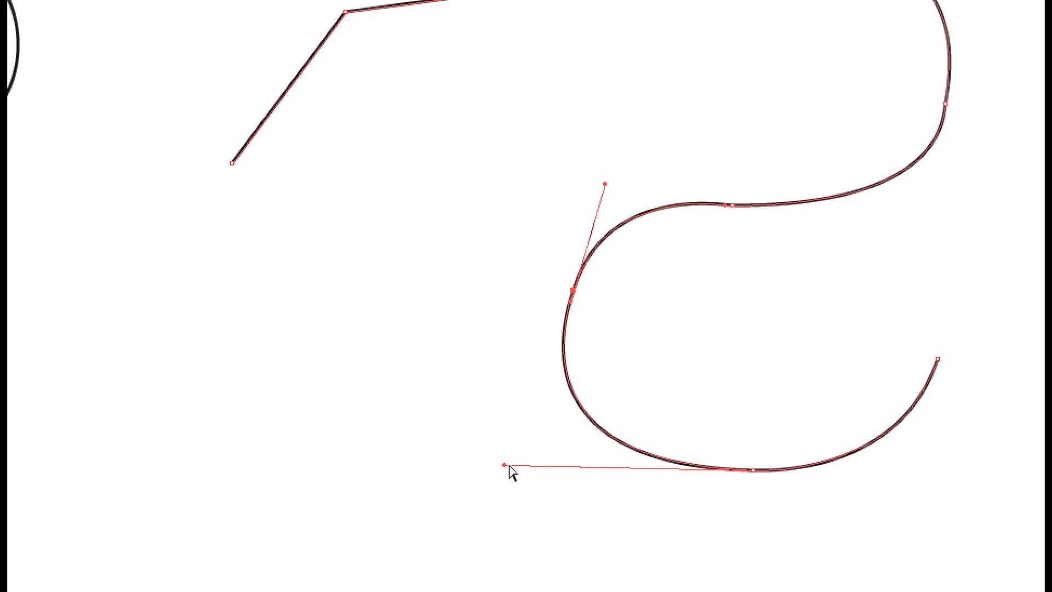
drag(506, 467, 513, 464)
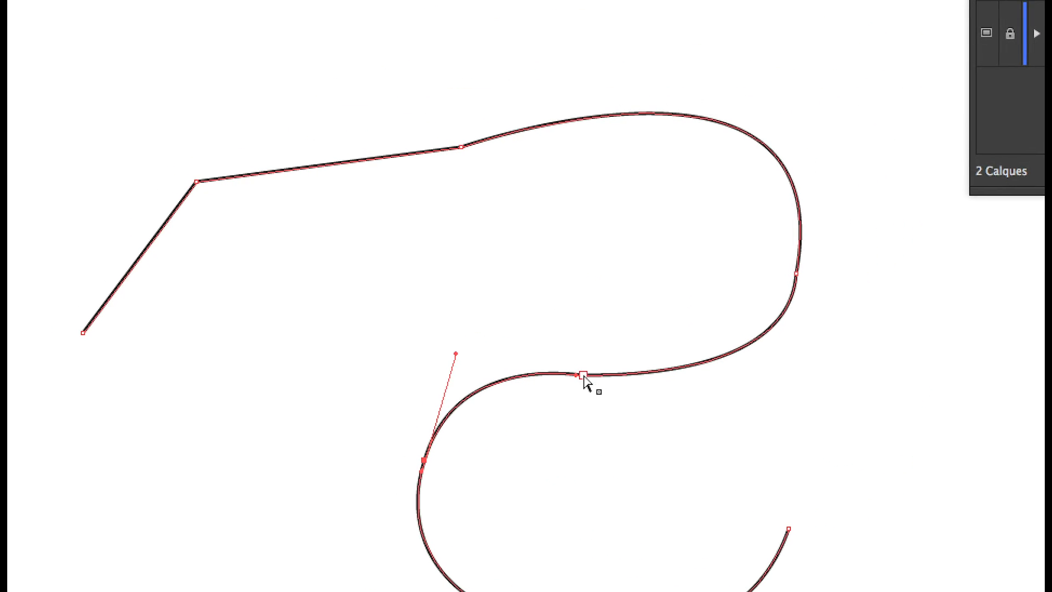
Reposition the open path's middle anchor slightly to the left to balance the bends on either side
drag(580, 373, 830, 352)
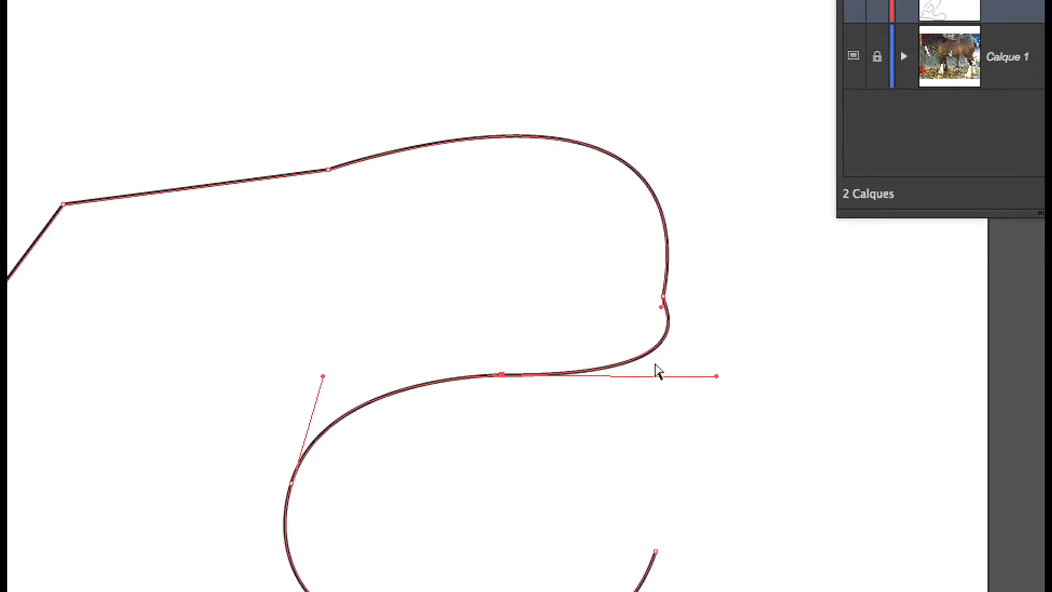
drag(471, 368, 354, 377)
drag(564, 375, 613, 393)
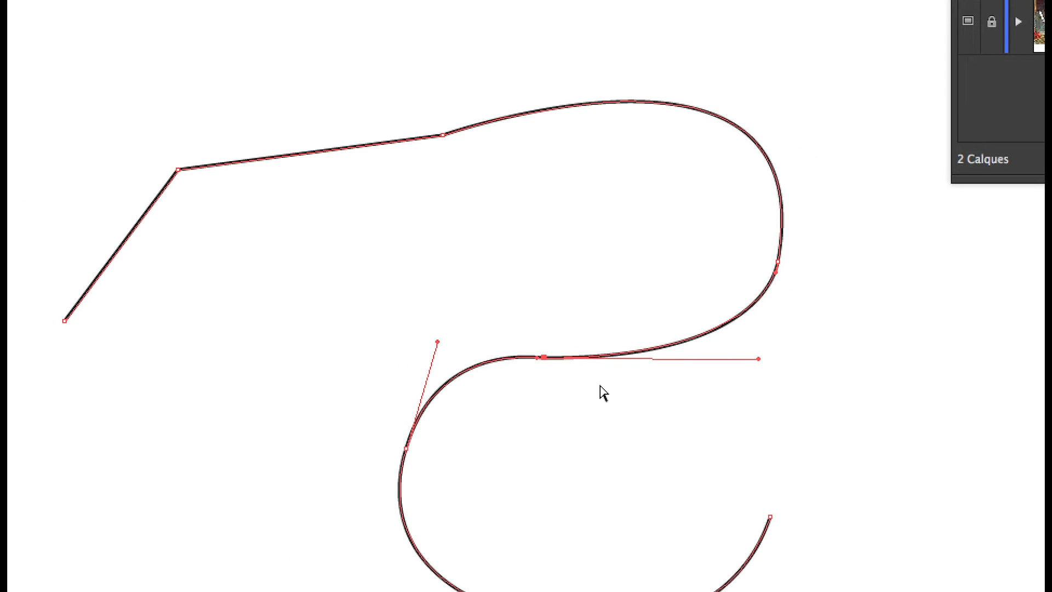
Angle the middle anchor's long right-hand handle slightly downward, in line with its short left-hand handle
key(super+plus)
key(super+plus)
key(super+plus)
key(super+plus)
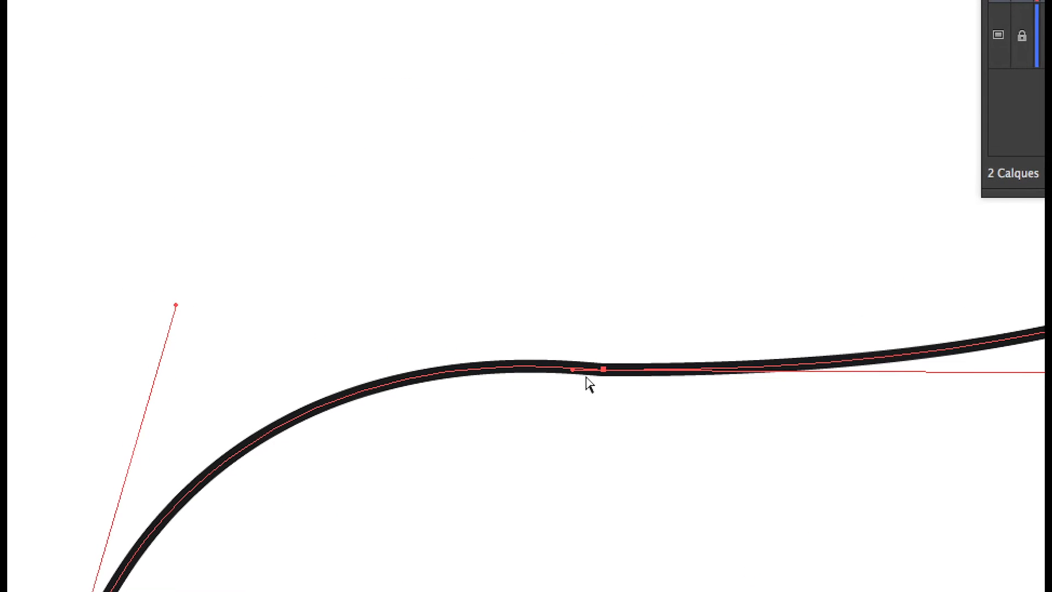
drag(576, 374, 557, 374)
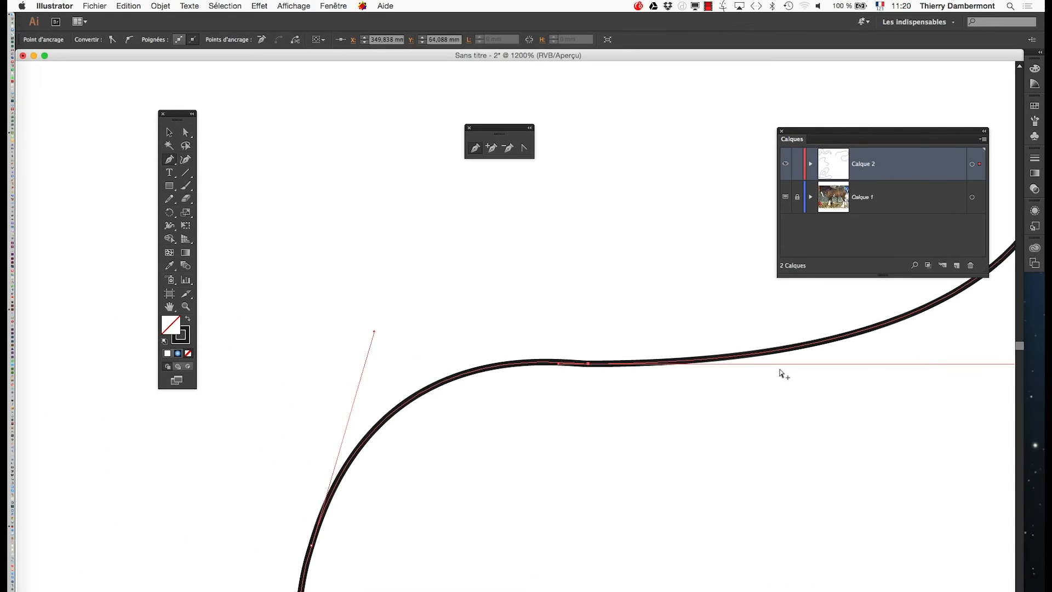
scroll(784, 374, down, 1)
drag(757, 393, 717, 401)
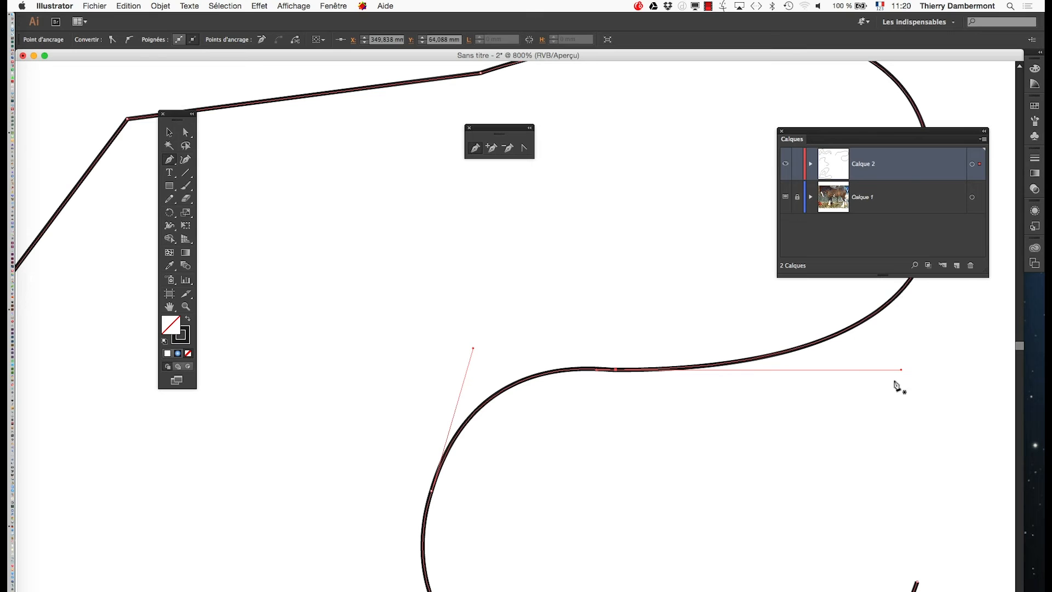
drag(901, 371, 897, 403)
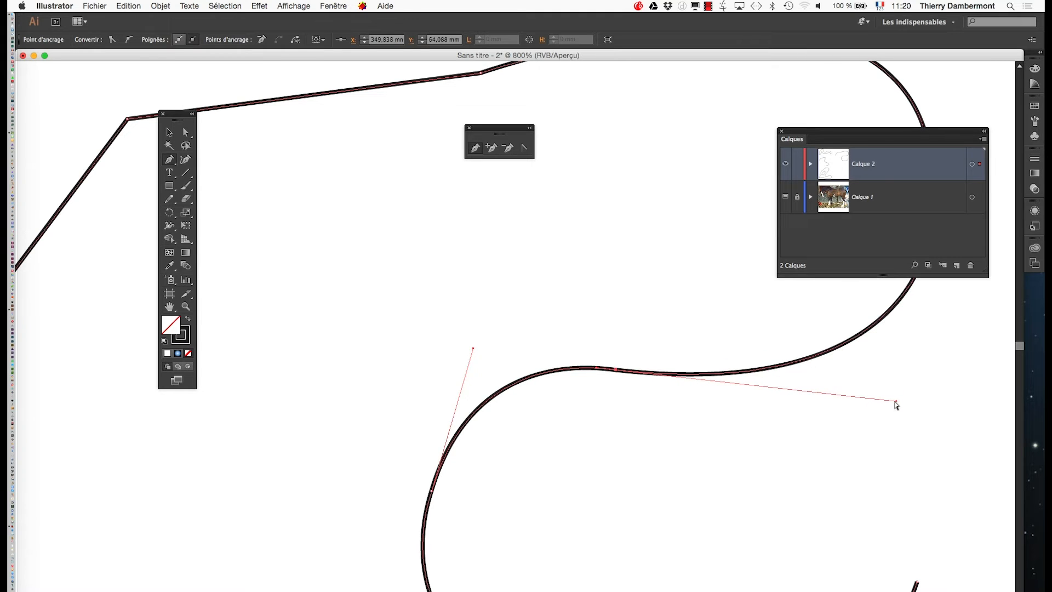
Examine the handle alignment up close at the leftmost anchor and at the bottom anchor of the open path
drag(608, 465, 626, 395)
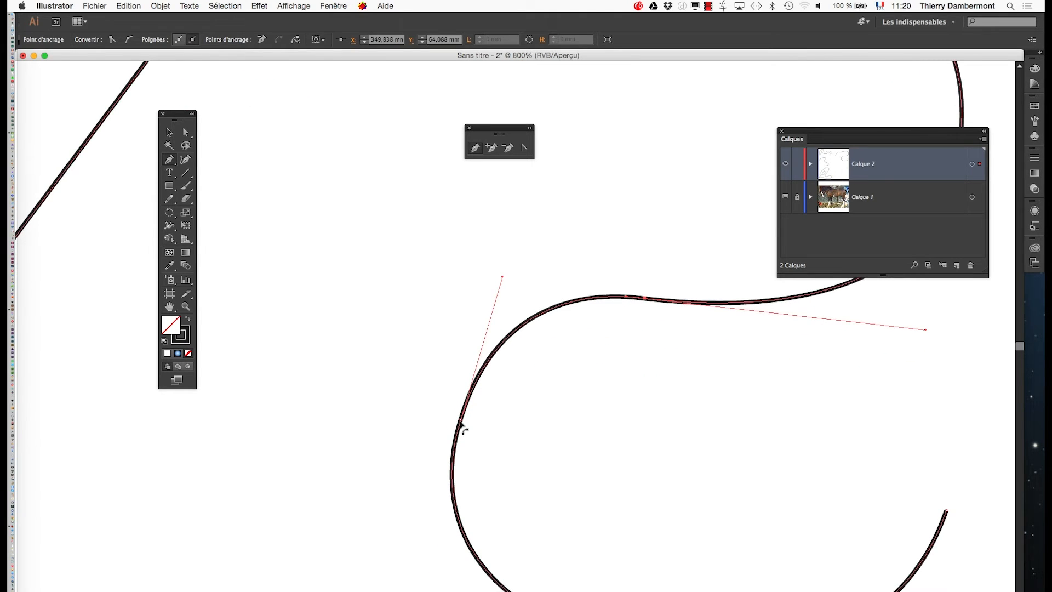
click(460, 423)
scroll(464, 440, up, 3)
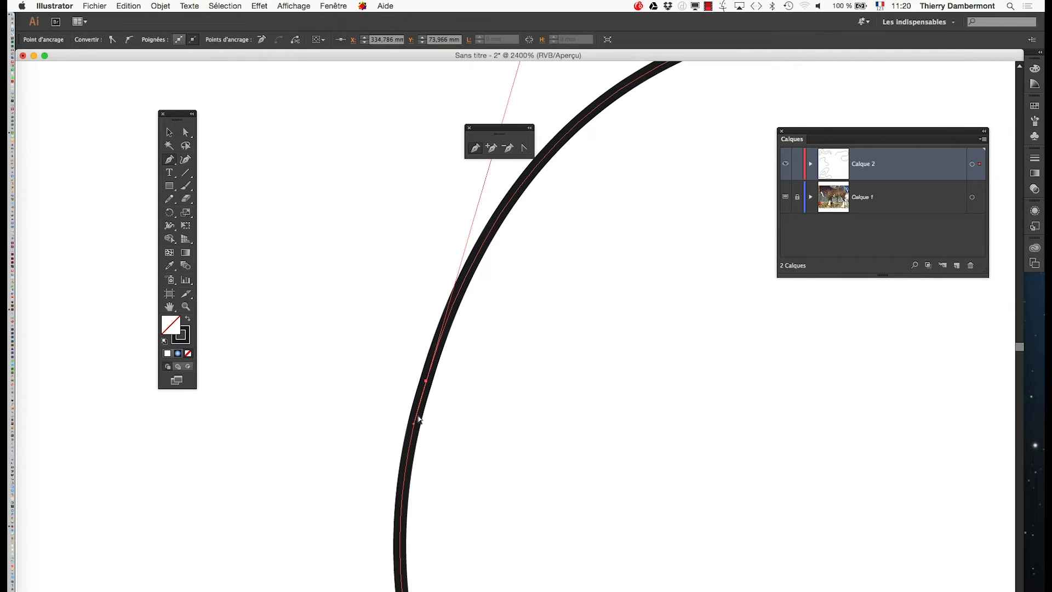
scroll(495, 432, down, 4)
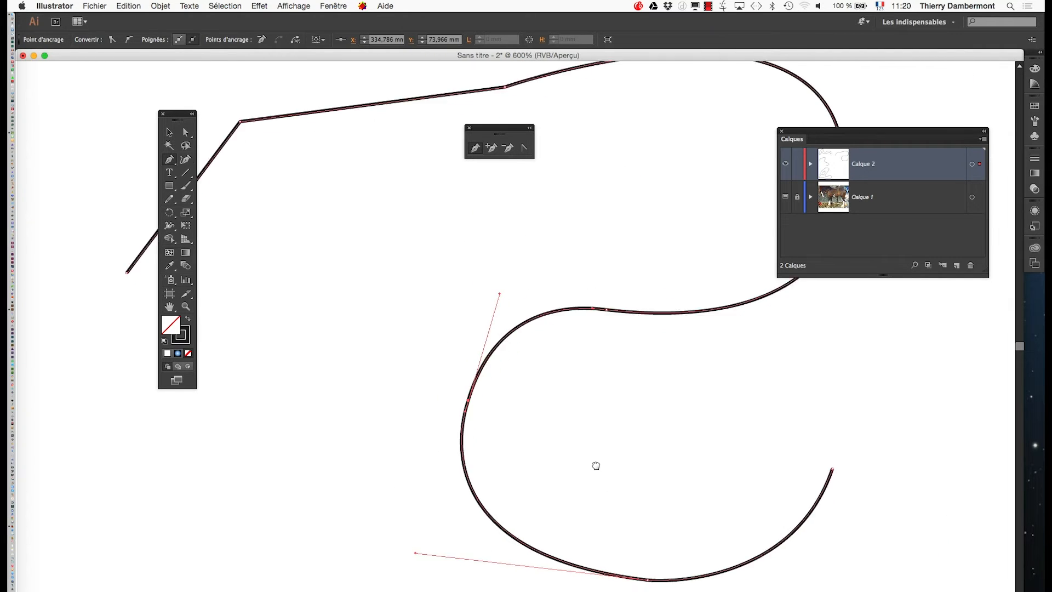
click(629, 522)
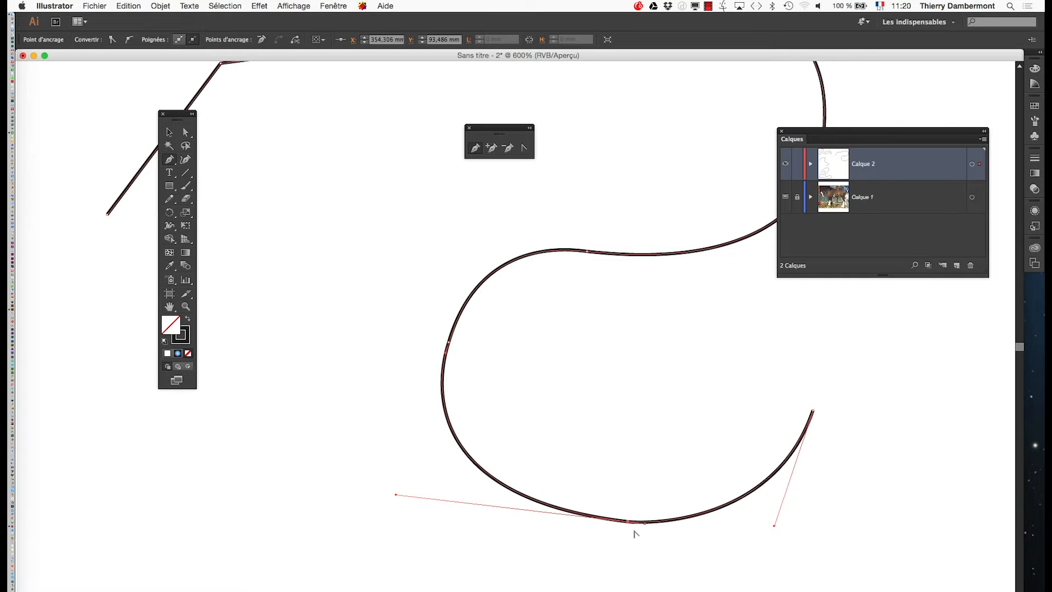
scroll(635, 533, up, 3)
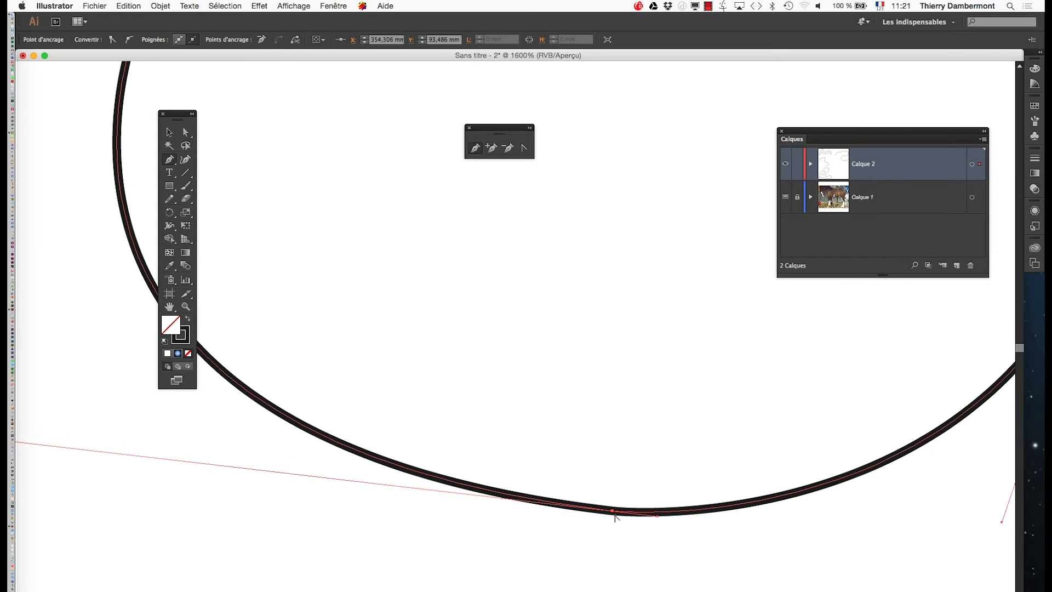
scroll(615, 517, down, 4)
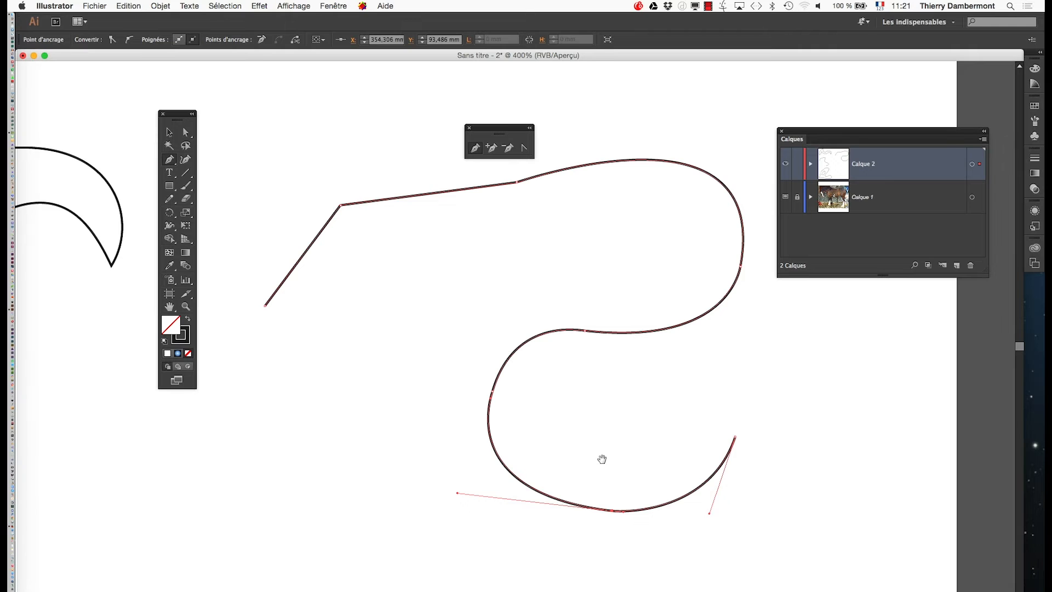
drag(598, 460, 541, 468)
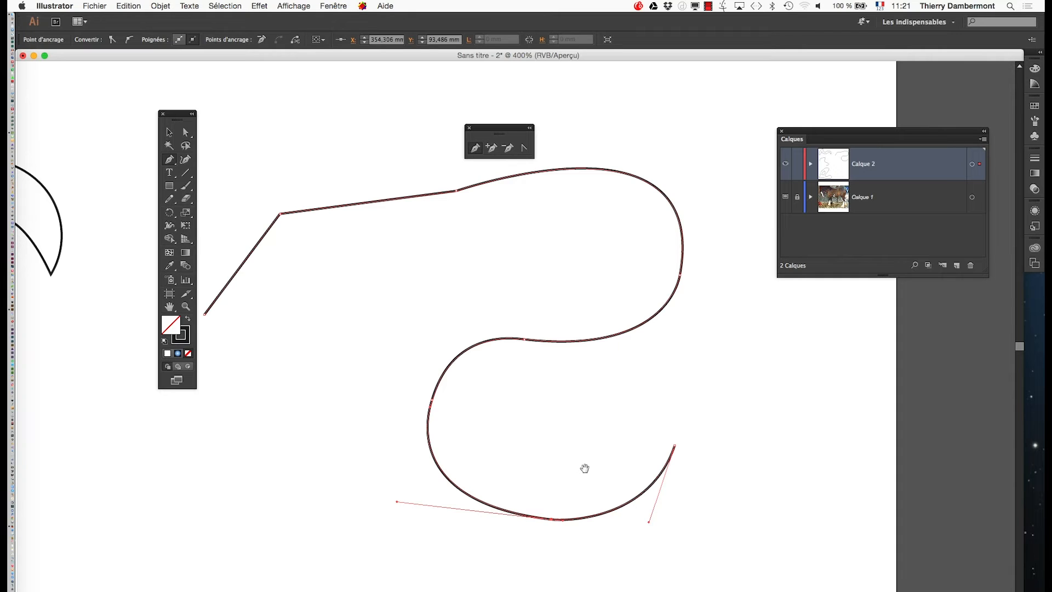
Extend the open path from its lower-right end with two short-handled anchors, lengthening their incoming handles to form a rising arch
drag(587, 432, 573, 294)
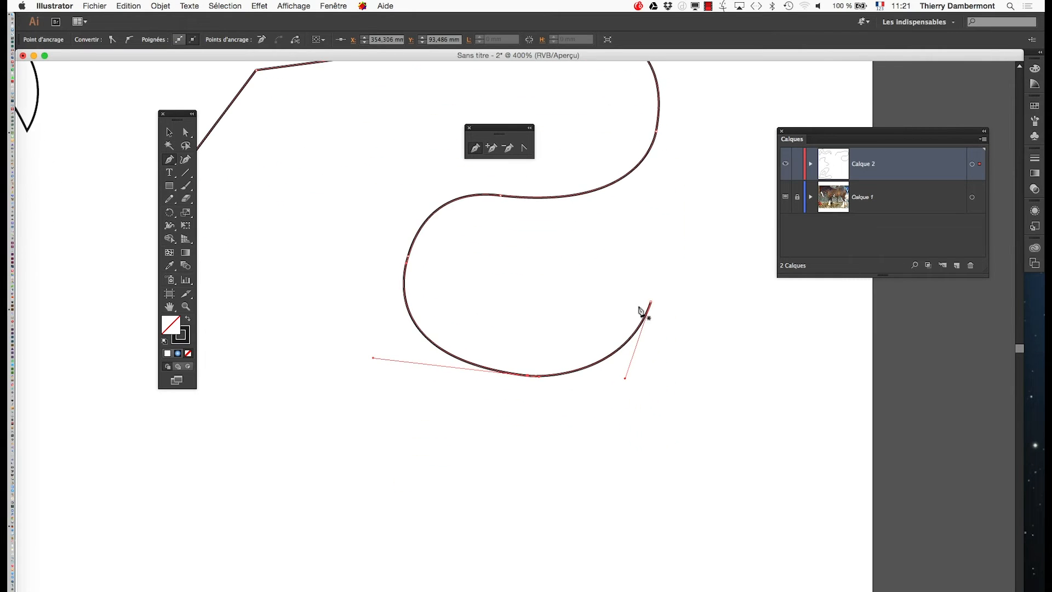
click(651, 302)
drag(764, 418, 553, 564)
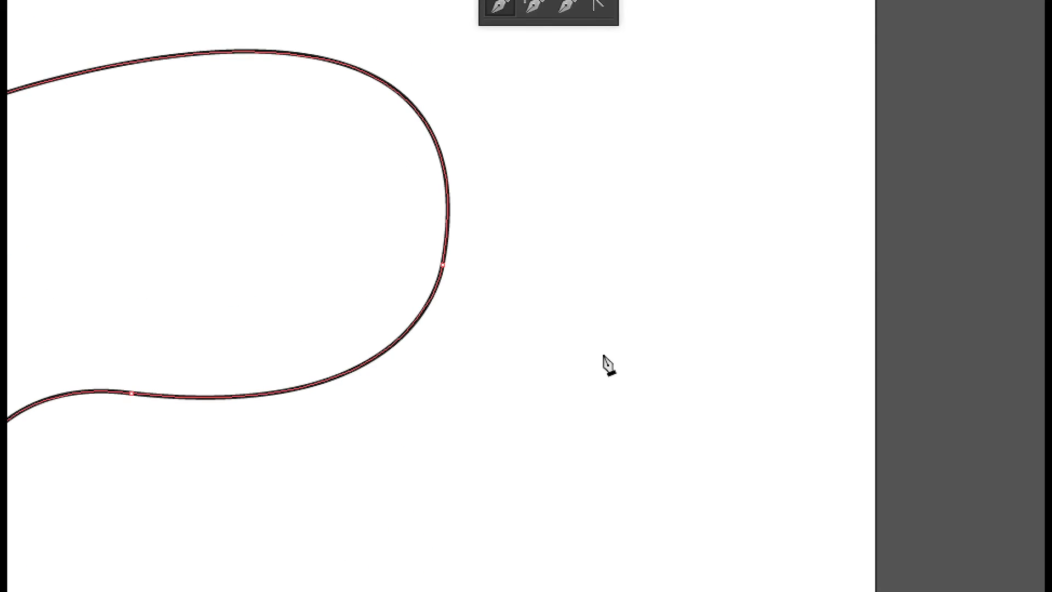
drag(629, 413, 645, 410)
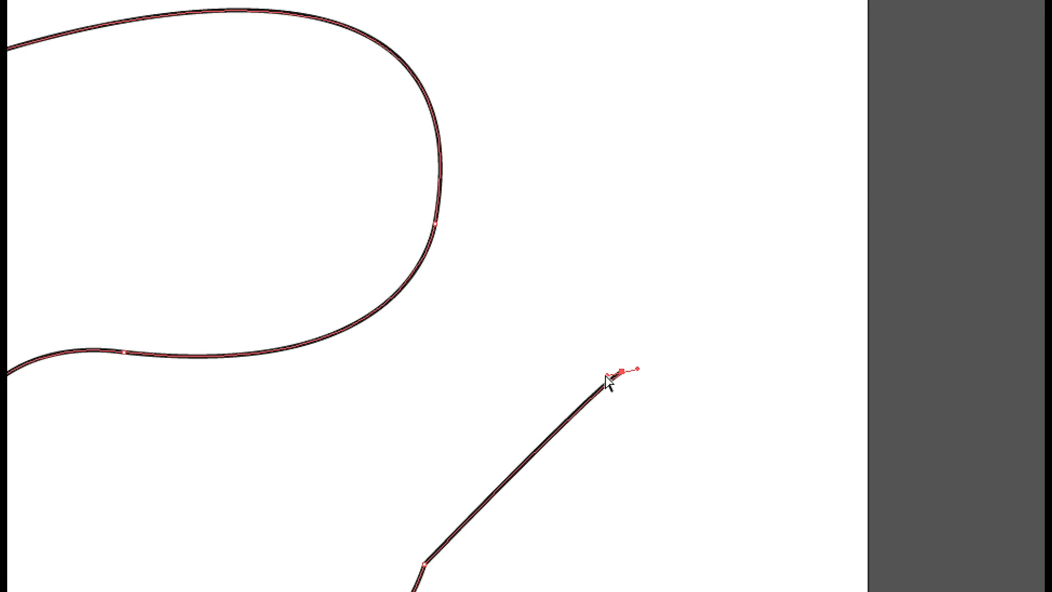
drag(590, 349, 520, 363)
drag(581, 382, 492, 421)
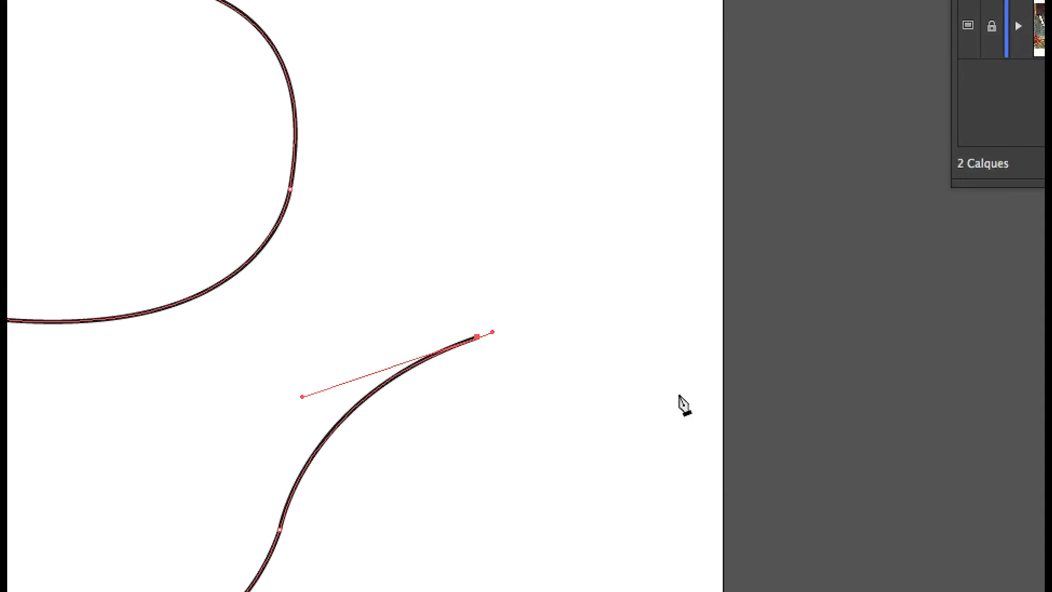
drag(642, 404, 660, 301)
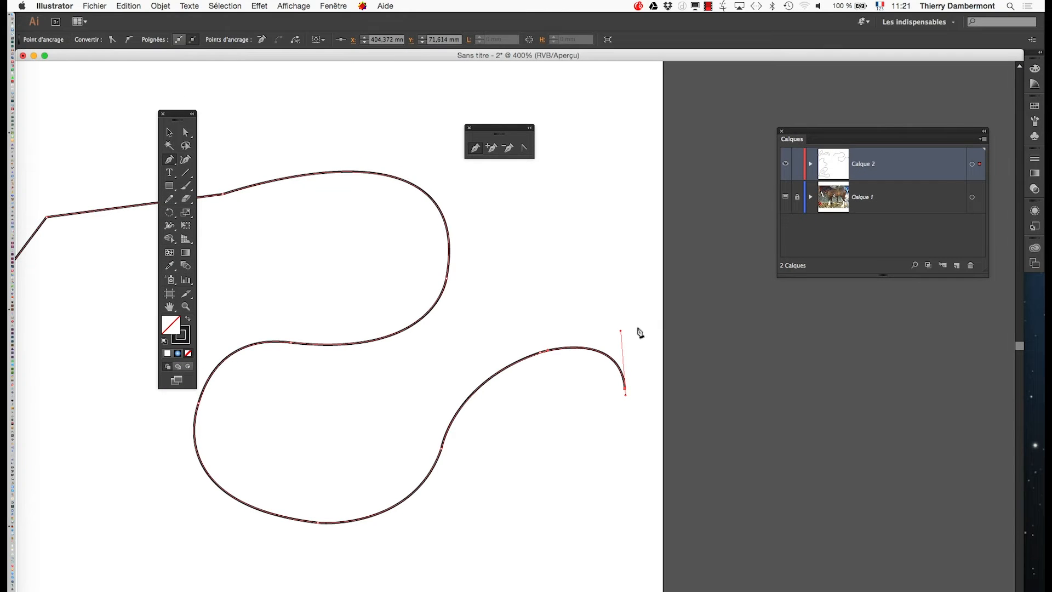
Examine the earlier closed S-shaped figure and compare it with the extended open path
alt+click(557, 388)
drag(557, 387, 717, 417)
drag(437, 409, 604, 458)
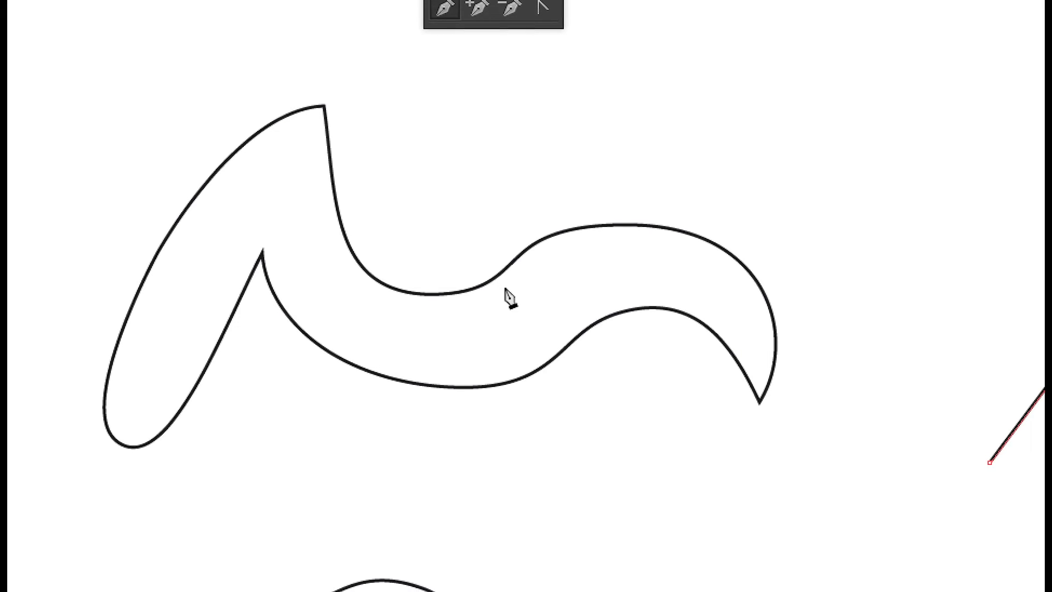
drag(541, 377, 197, 395)
drag(958, 389, 491, 231)
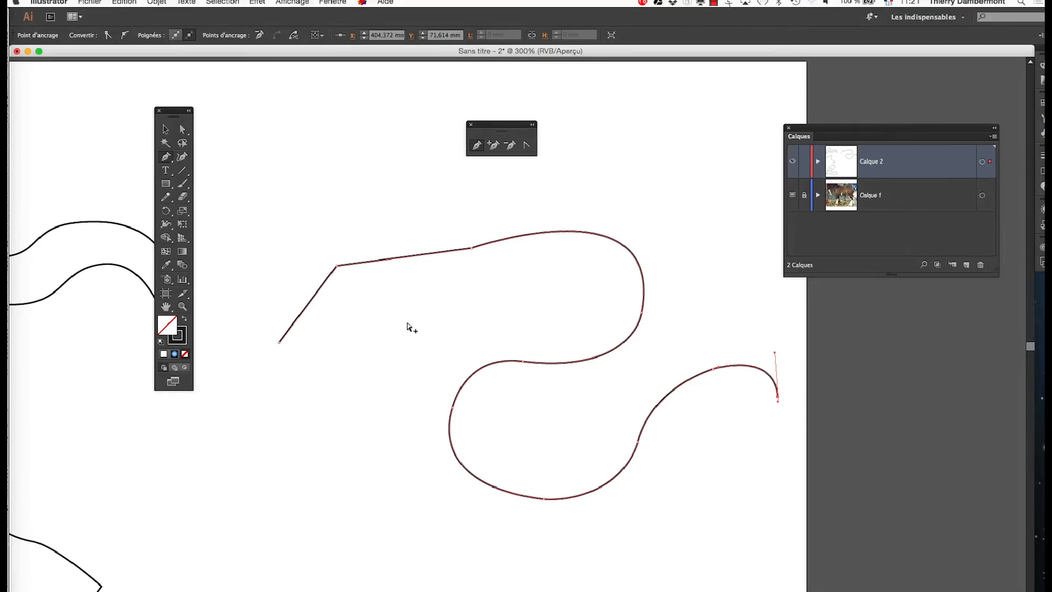
drag(406, 320, 368, 297)
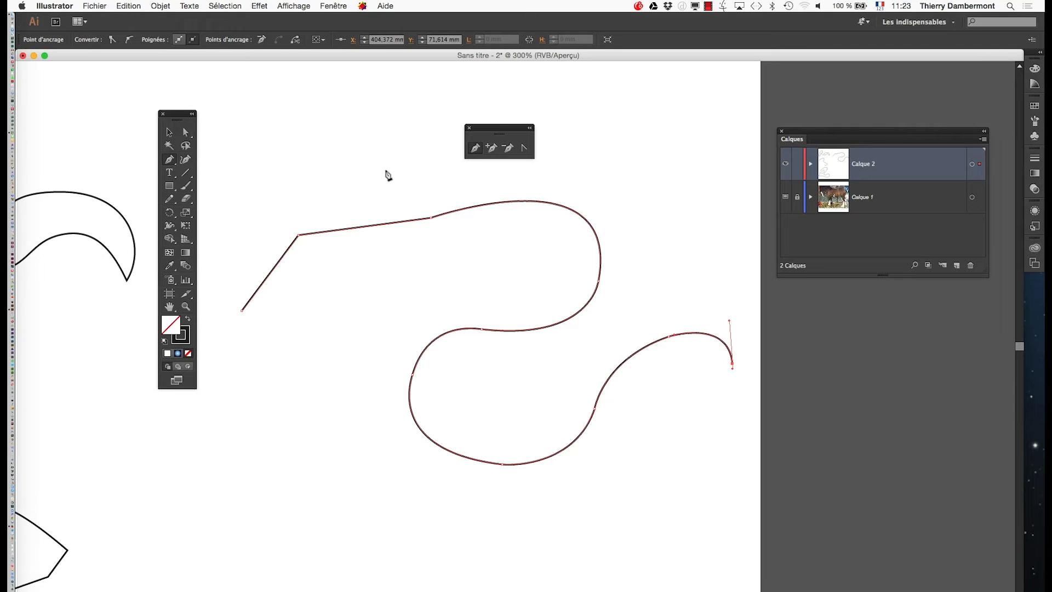
Review the curves and corner points of the practice paths beside the horse photo, ending on the extended open path
alt+super+click(381, 411)
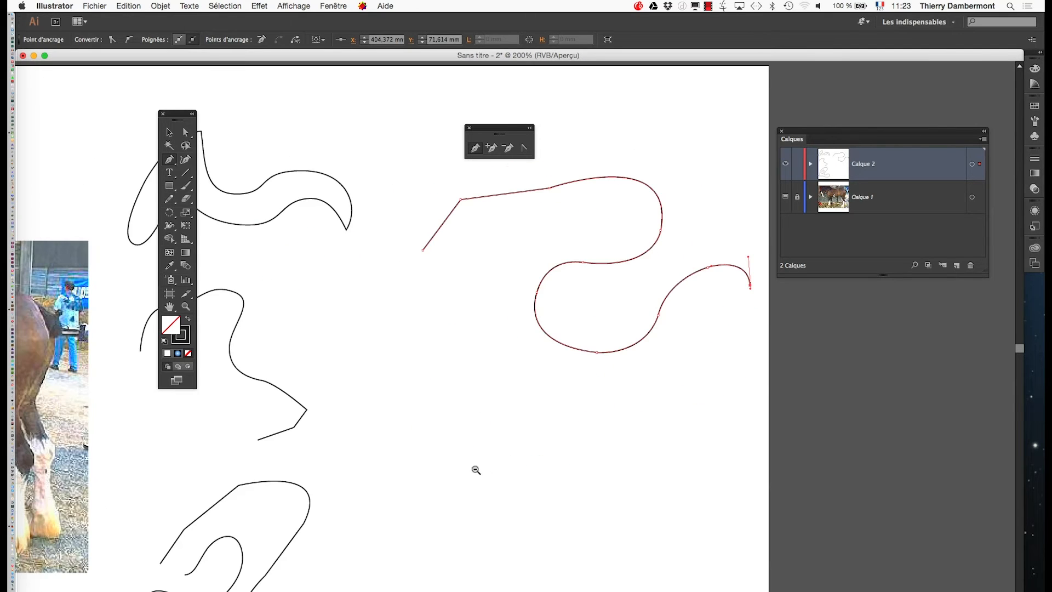
drag(377, 433, 568, 455)
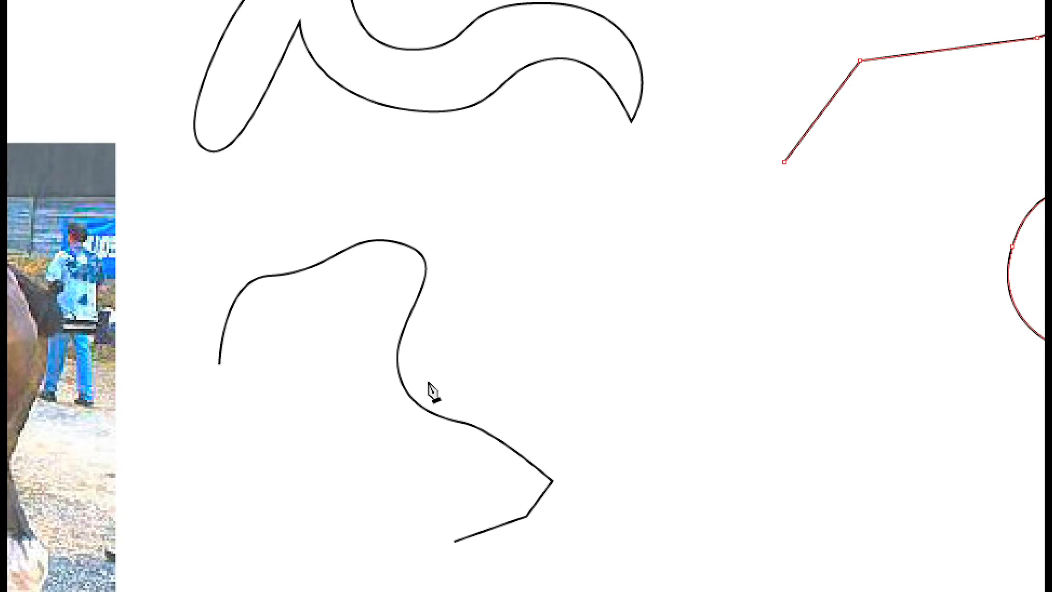
key(space)
drag(425, 379, 435, 265)
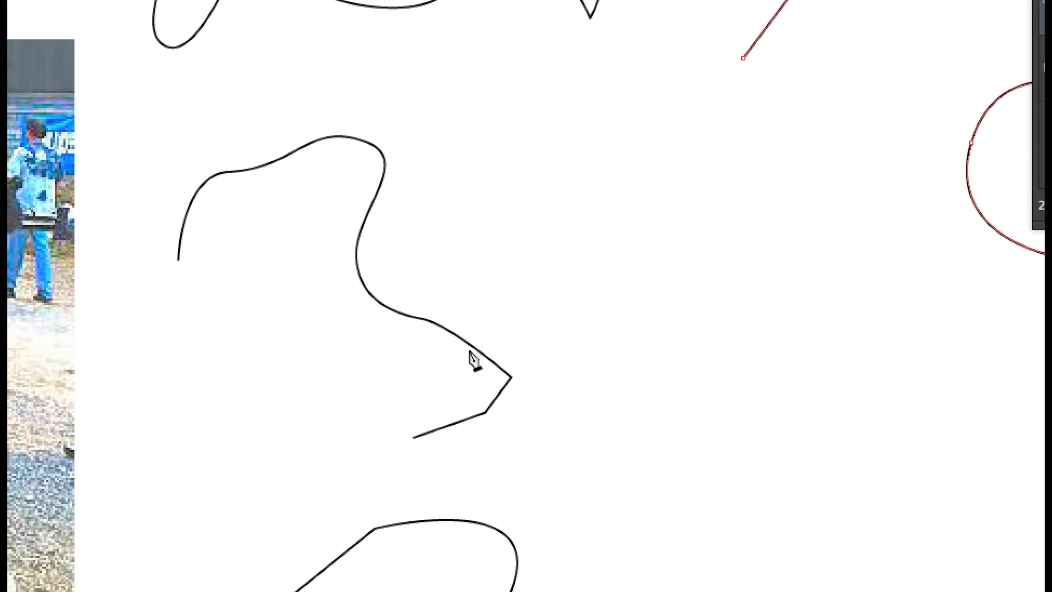
key(space)
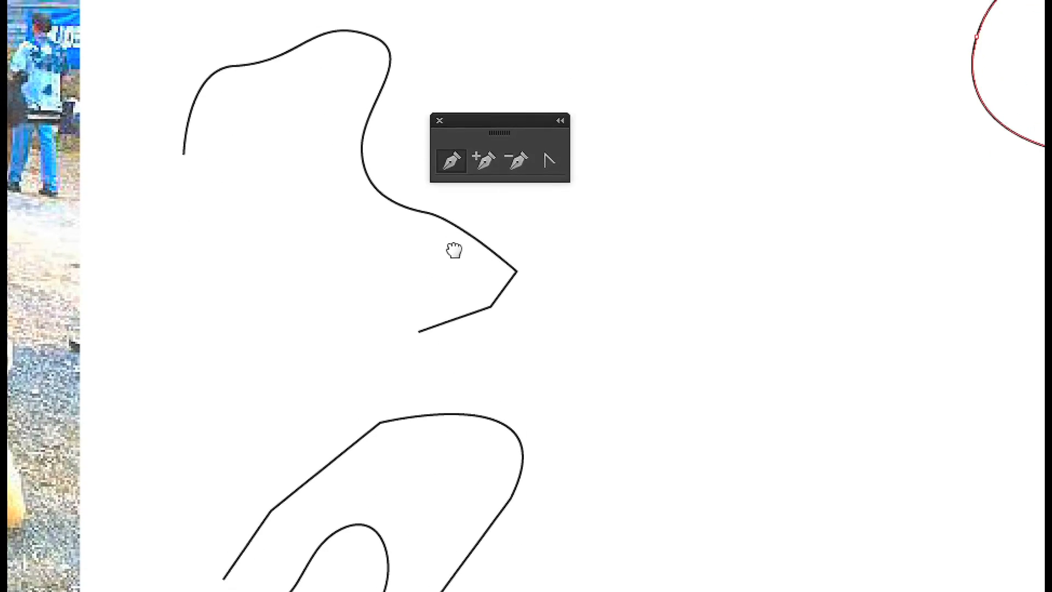
drag(454, 250, 453, 189)
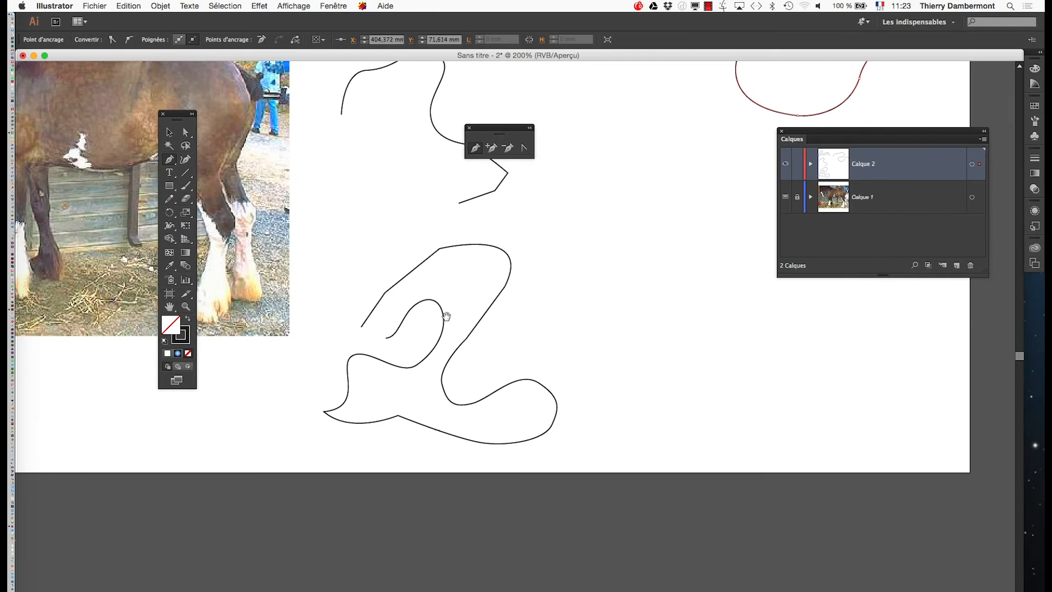
drag(478, 304, 498, 315)
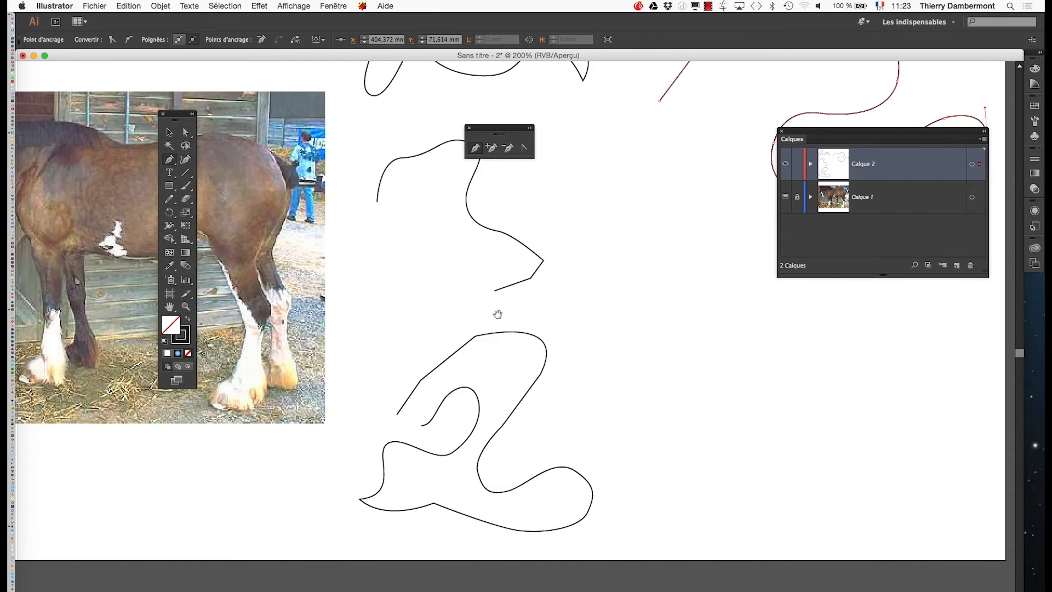
drag(505, 400, 505, 344)
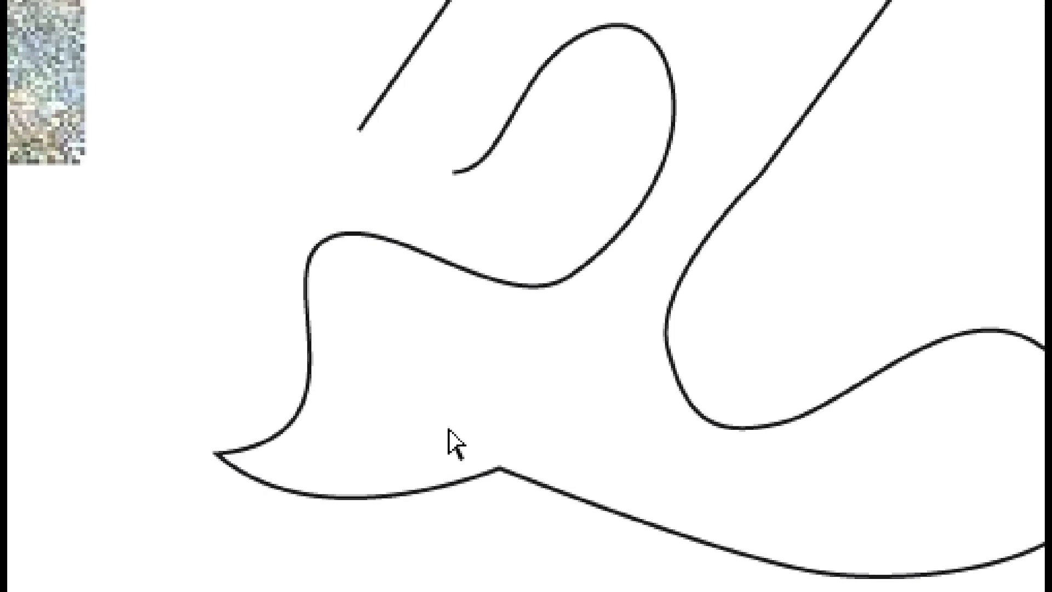
scroll(451, 387, up, 10)
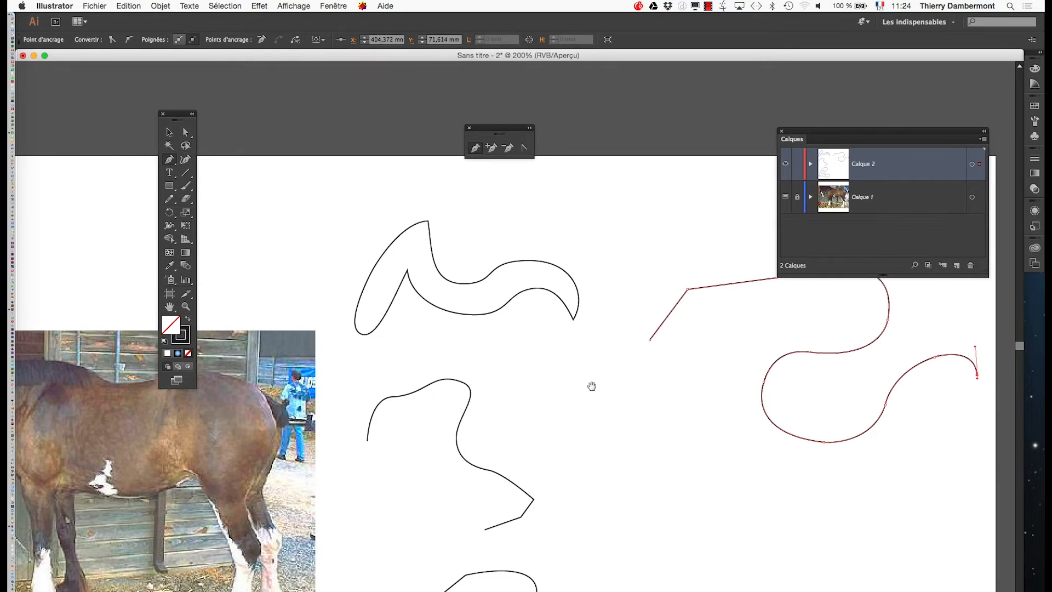
drag(647, 411, 399, 352)
drag(681, 332, 673, 379)
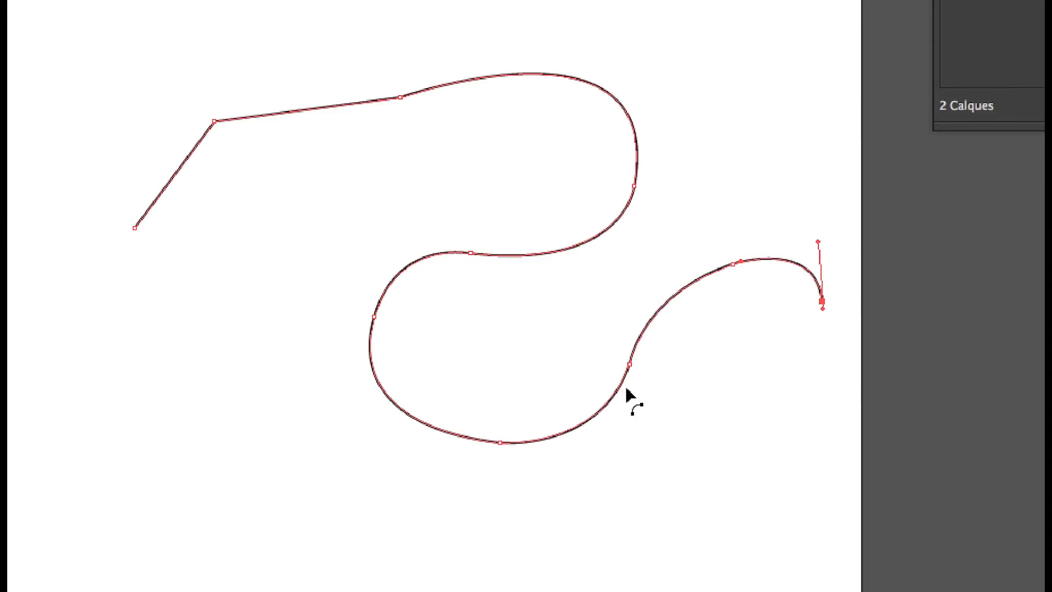
Start a new open path below the S-curve with two straight segments, ending in a short-handled anchor to the lower right
super+click(660, 471)
key(space)
drag(579, 517, 602, 295)
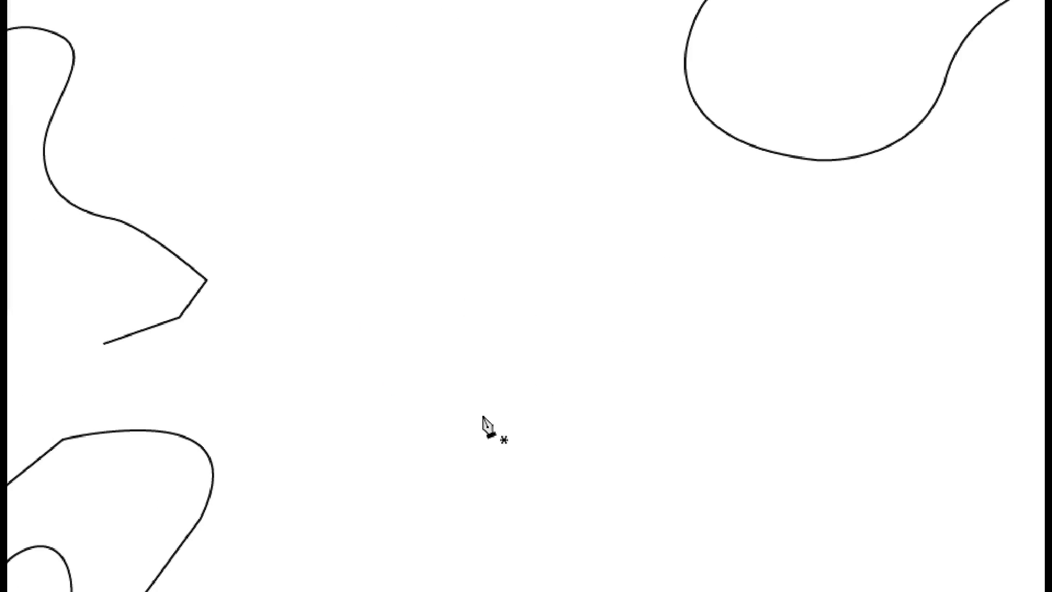
click(434, 448)
click(518, 367)
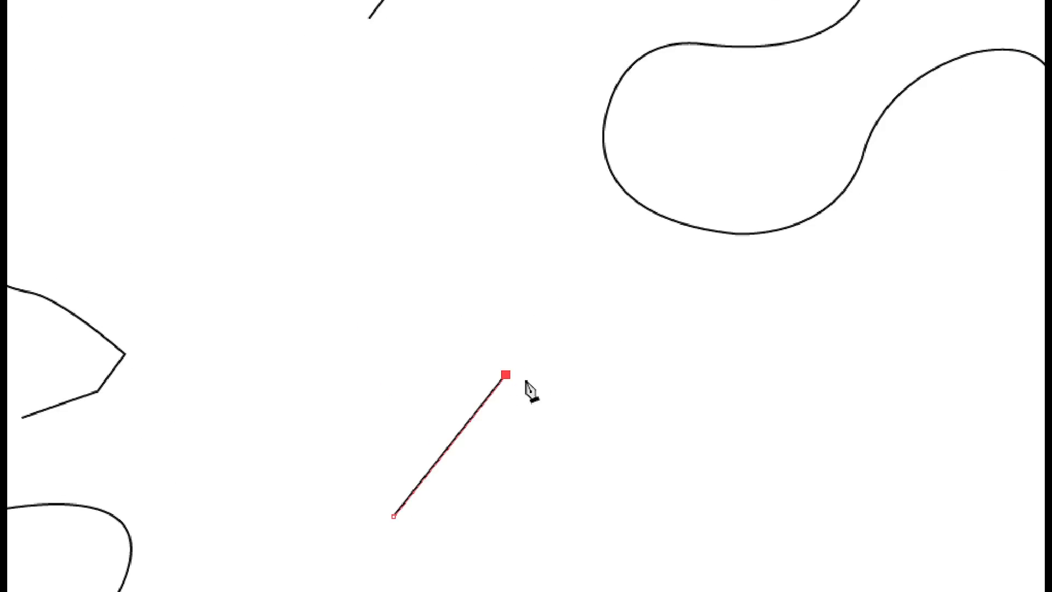
click(769, 381)
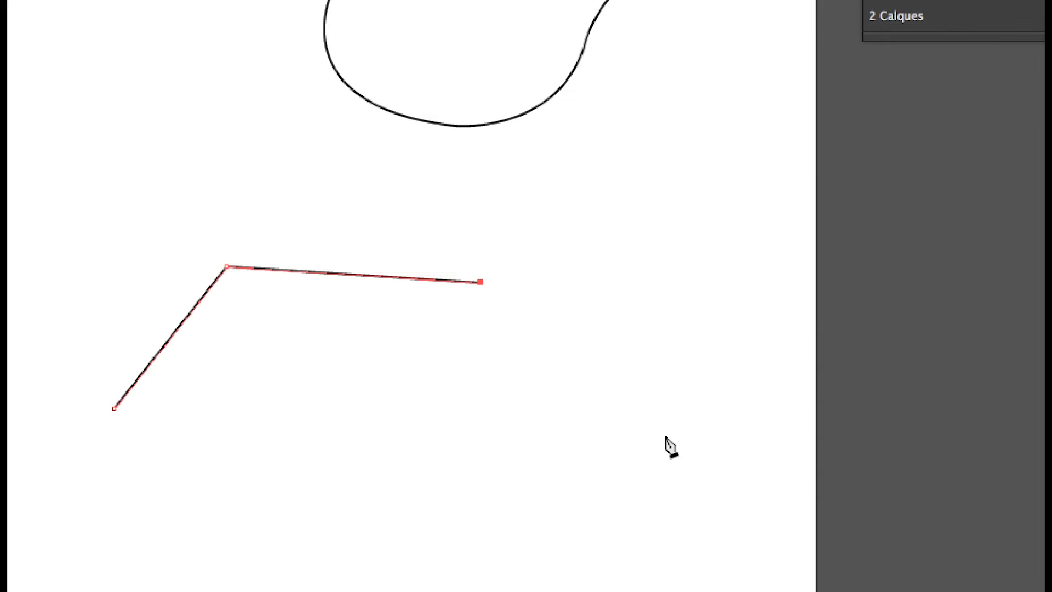
click(665, 436)
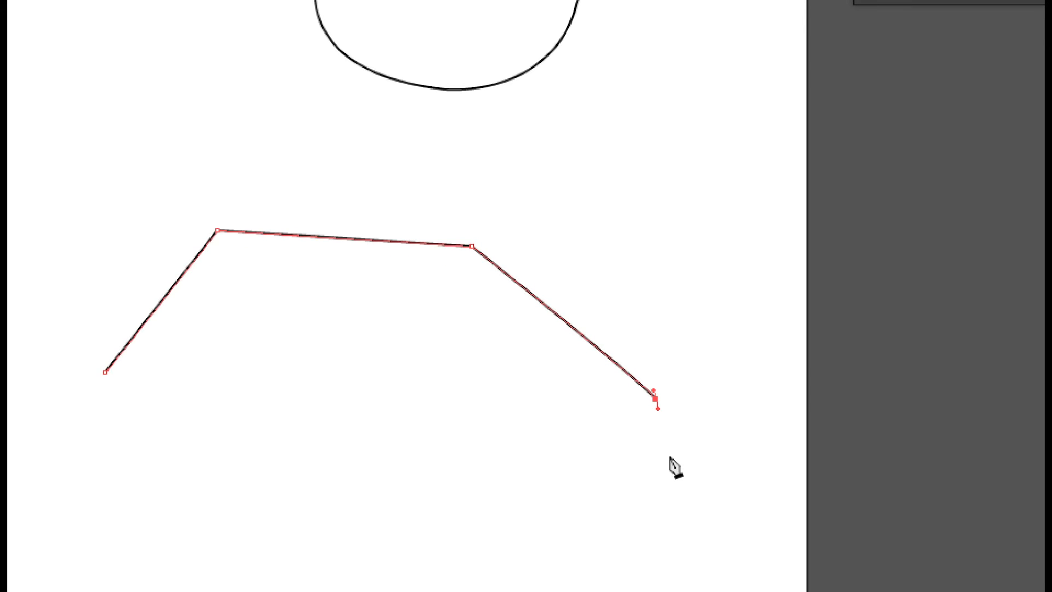
Round the path's right side by lengthening incoming handles, adding a short-handled anchor at lower left and redirecting its outgoing handle up-right
key(a)
drag(653, 390, 666, 331)
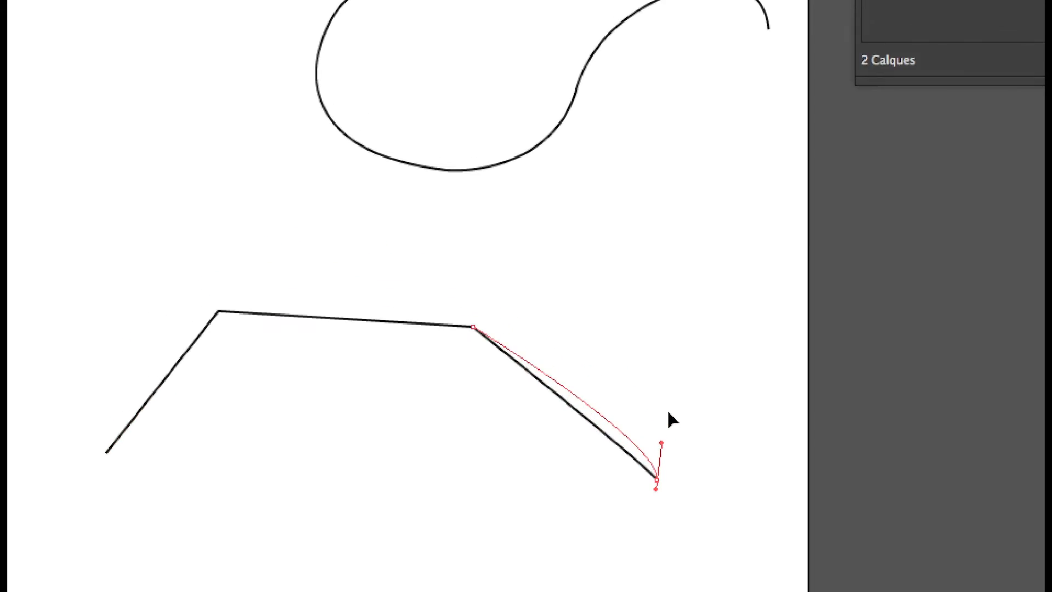
drag(670, 419, 667, 393)
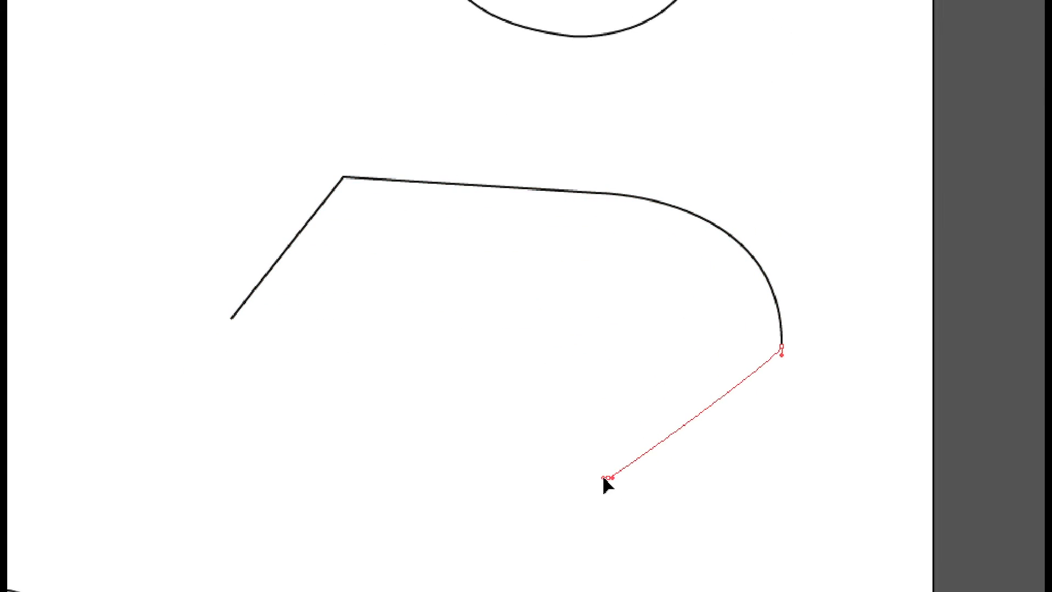
drag(603, 478, 781, 435)
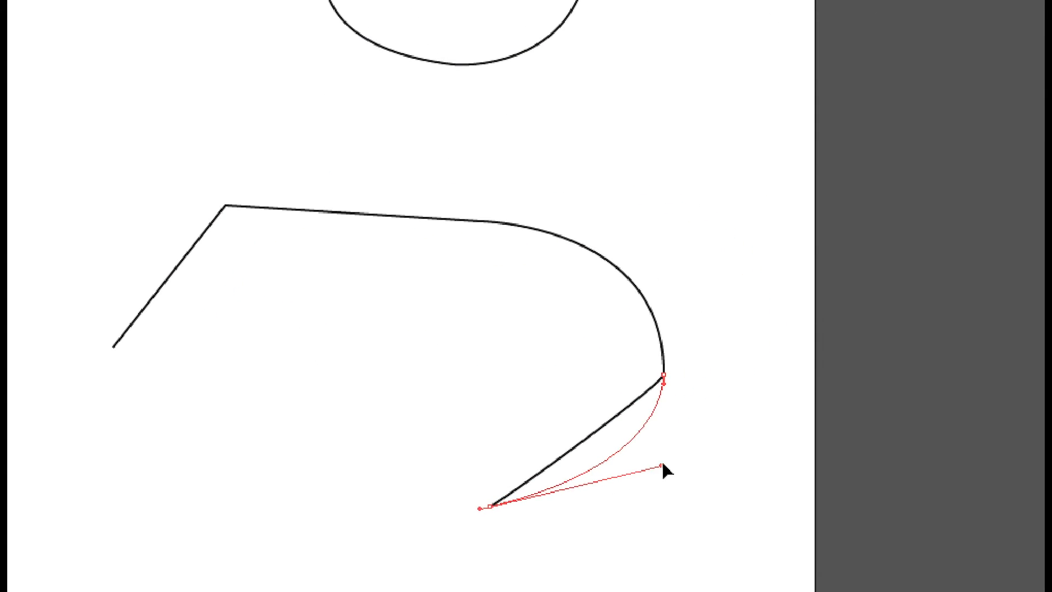
drag(663, 468, 663, 468)
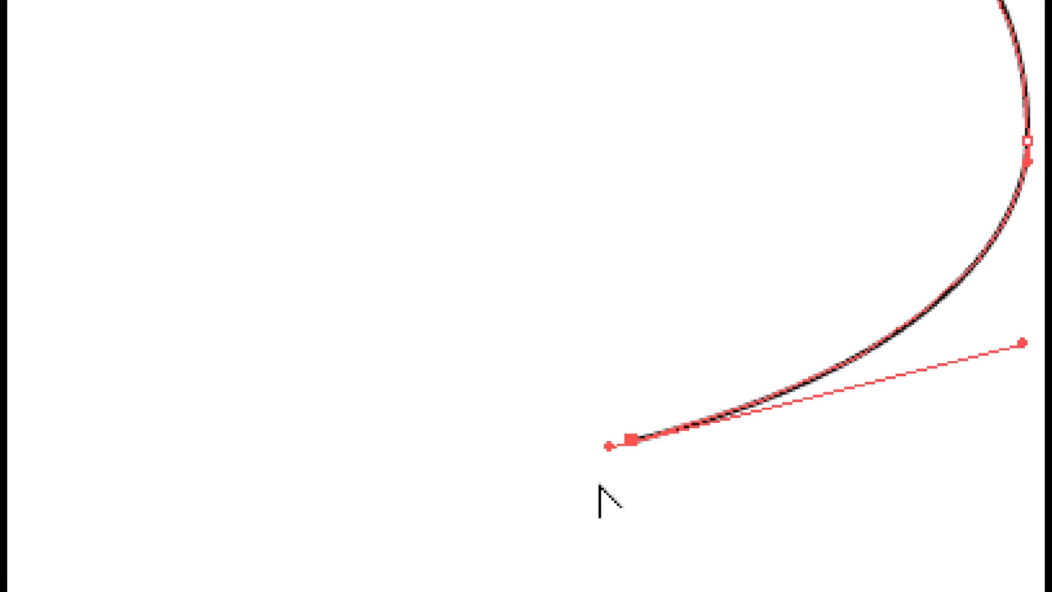
drag(601, 470, 666, 430)
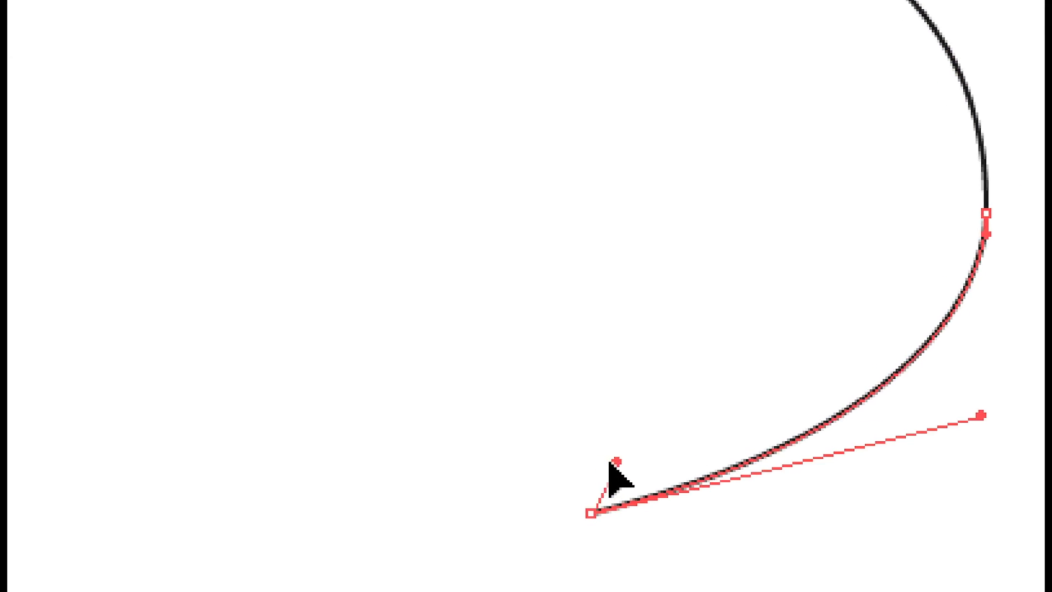
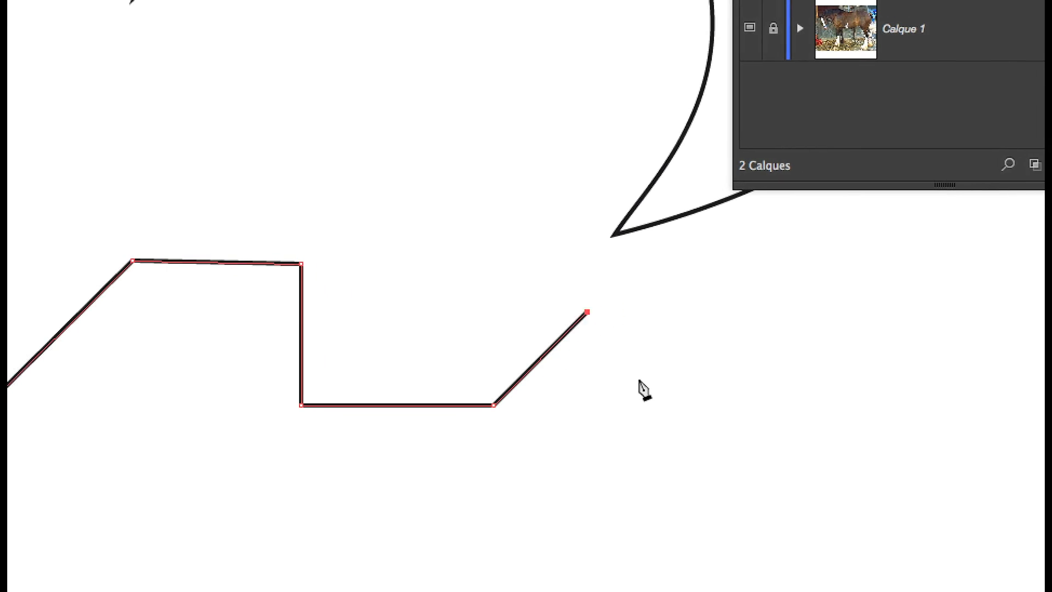
Continue the straight-edged path with two diagonal segments and a shallow bottom curve ending in a short-handled anchor
click(711, 400)
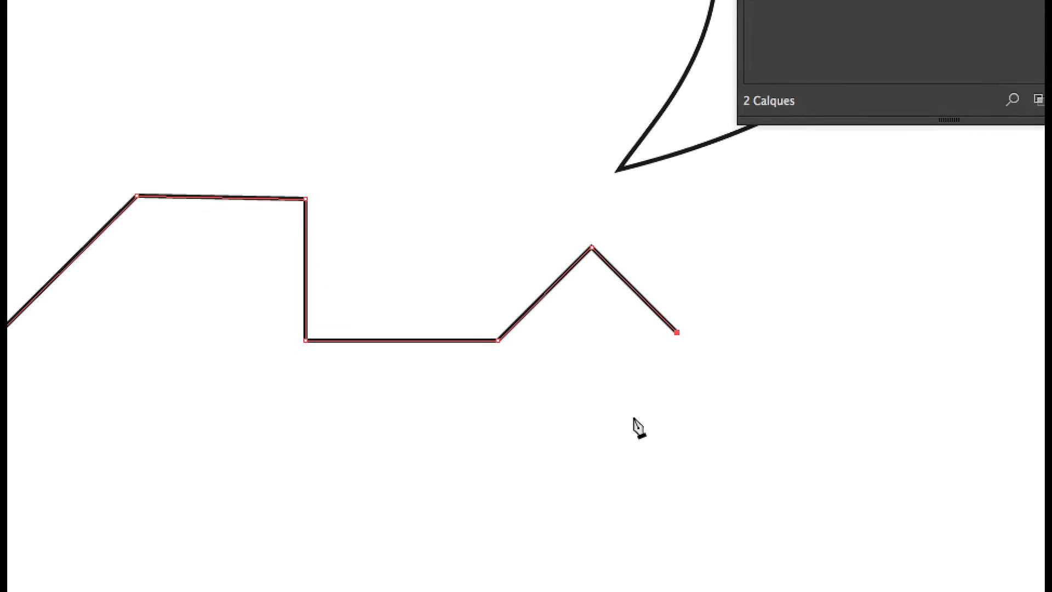
click(504, 513)
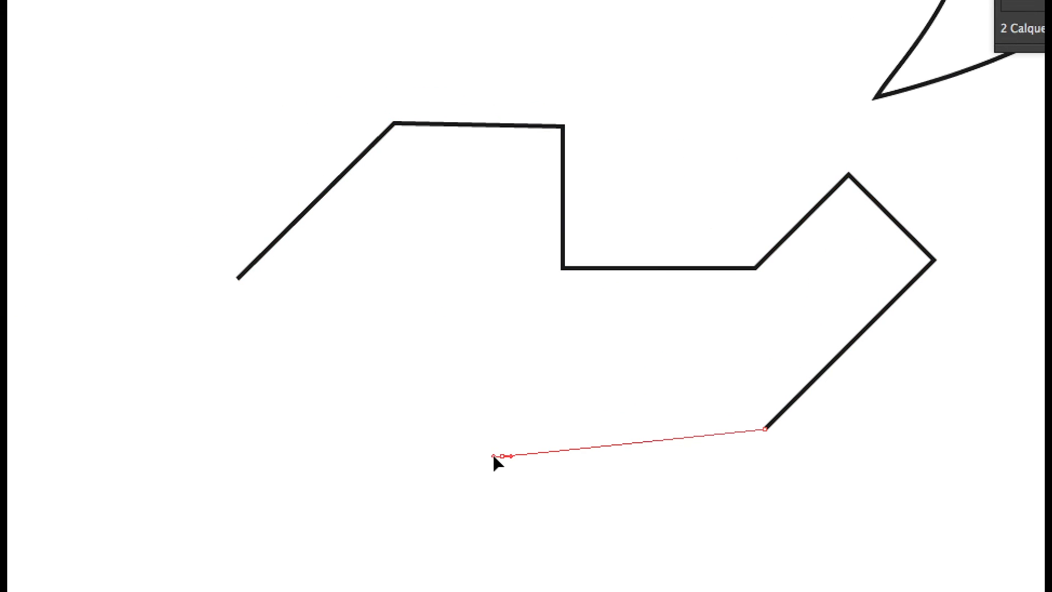
drag(497, 456, 648, 511)
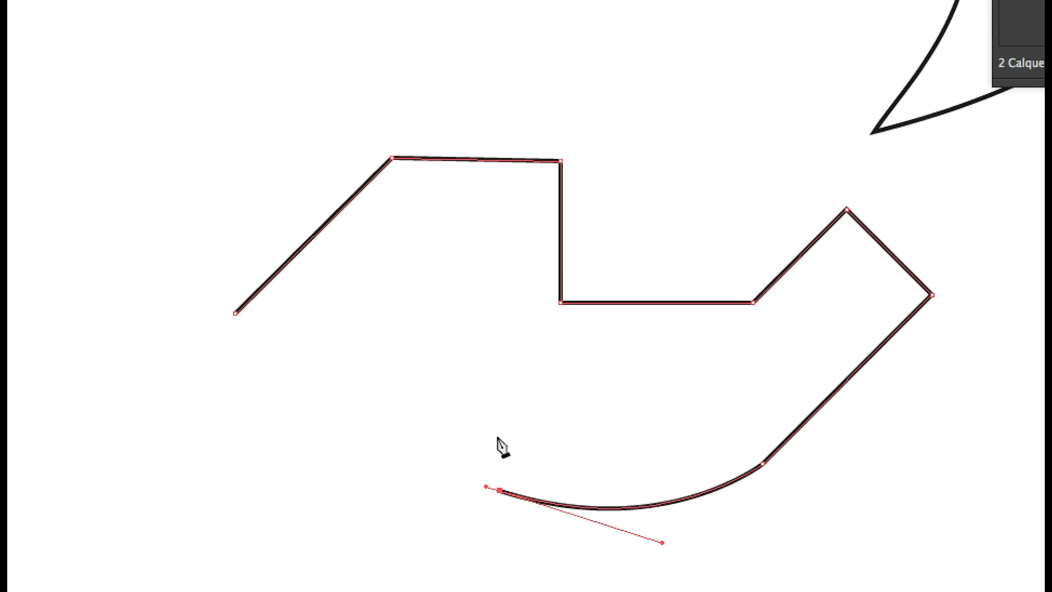
Add a small curl with its outgoing handle turned horizontally left, followed by a straight horizontal segment and a short vertical one
drag(392, 351, 385, 372)
drag(497, 440, 460, 467)
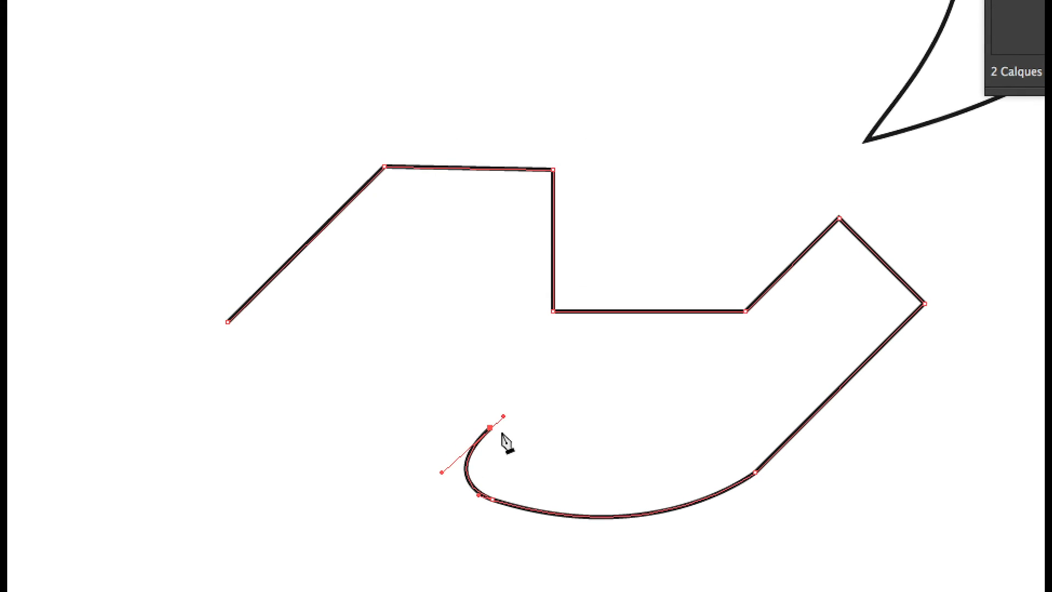
drag(501, 426, 478, 433)
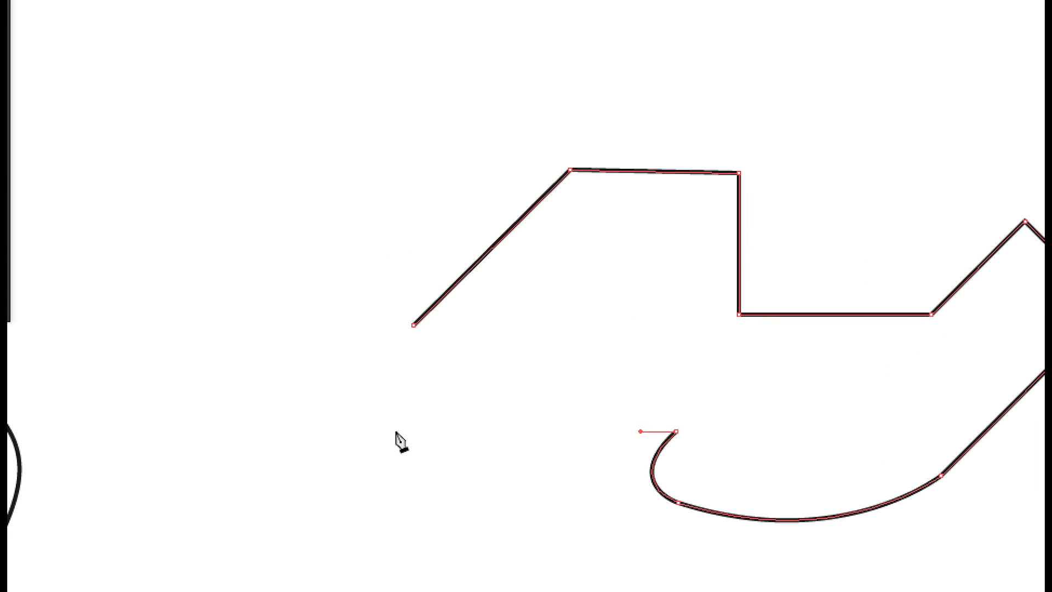
shift+click(250, 431)
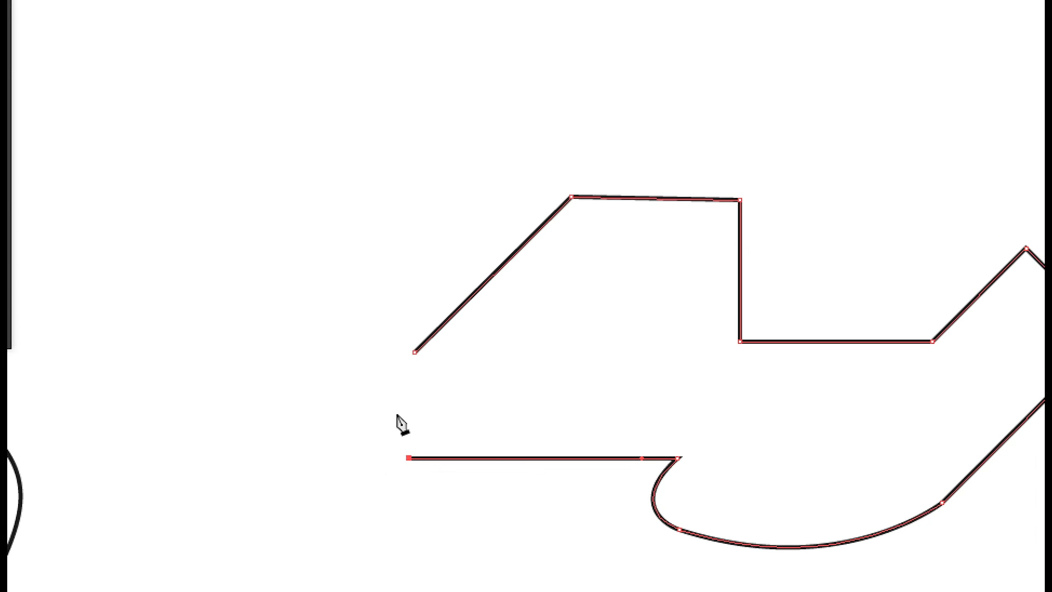
shift+click(370, 411)
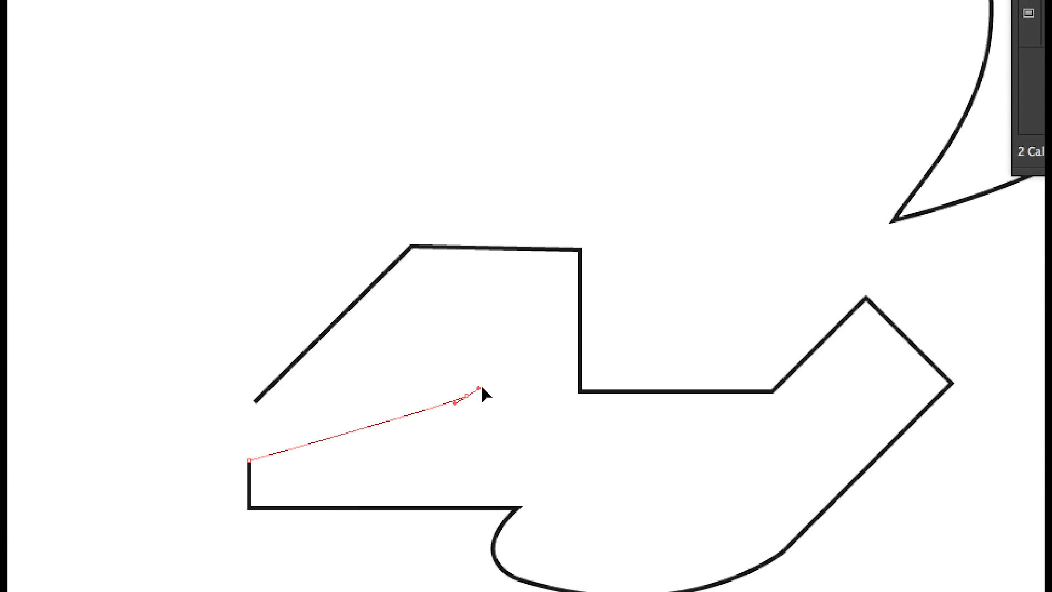
Add a rising concave curve by lengthening its incoming handle, and turn the end anchor's outgoing handle down-right to form a cusp
drag(622, 349, 638, 338)
drag(471, 390, 419, 452)
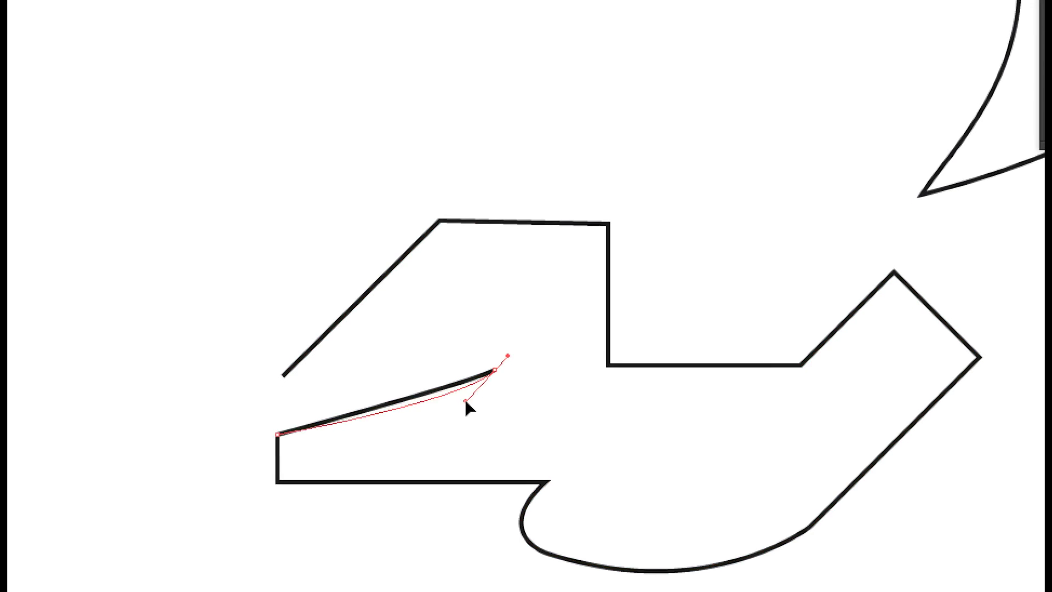
drag(454, 415, 445, 421)
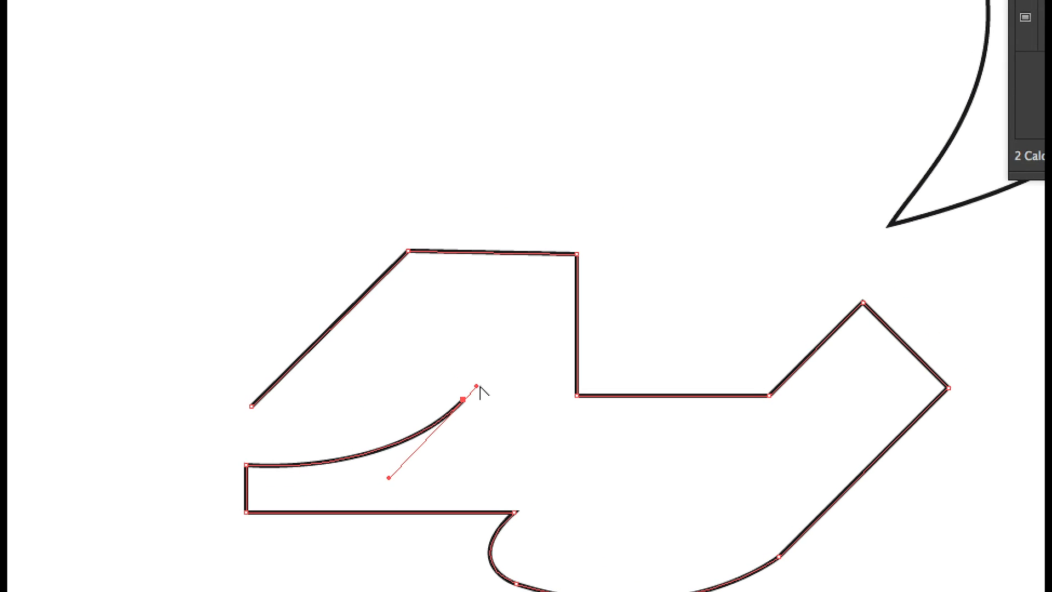
drag(478, 386, 480, 424)
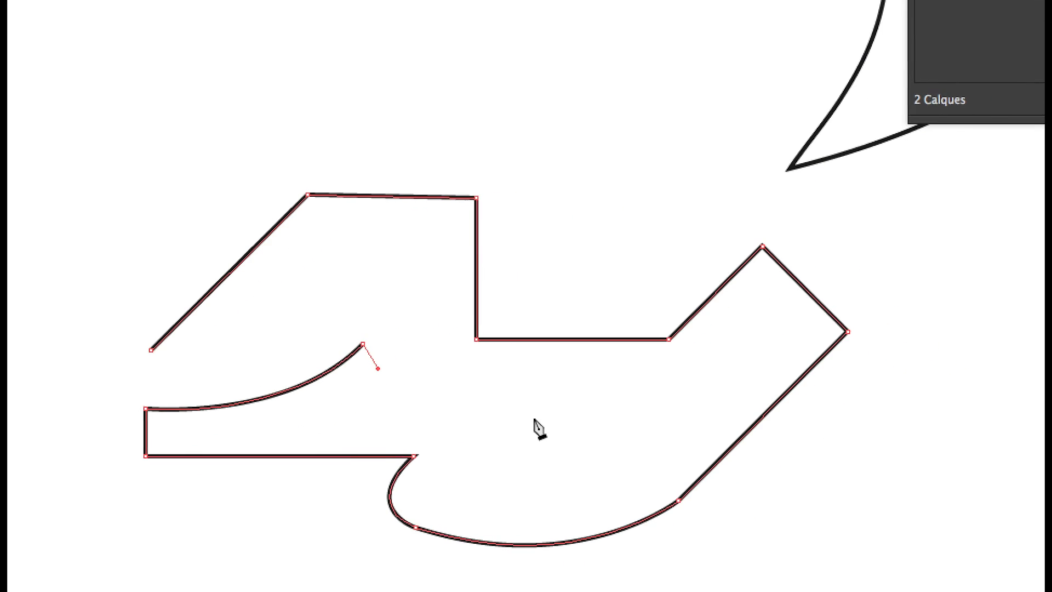
Add a mirrored curve descending right from the cusp to a horizontal tangent, and turn its outgoing handle straight up
drag(643, 474, 648, 474)
drag(538, 418, 490, 423)
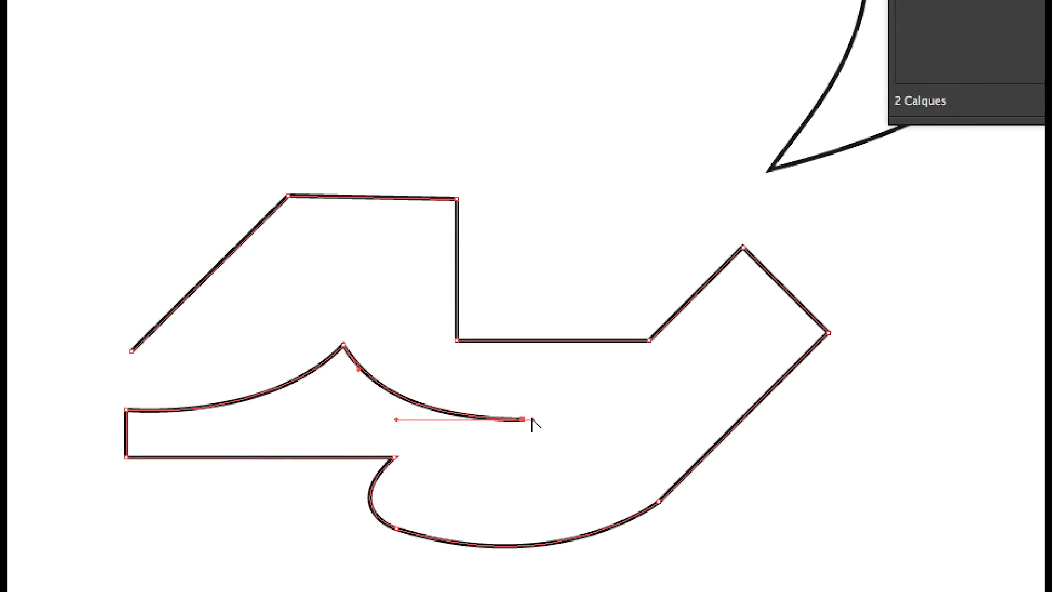
drag(532, 419, 530, 409)
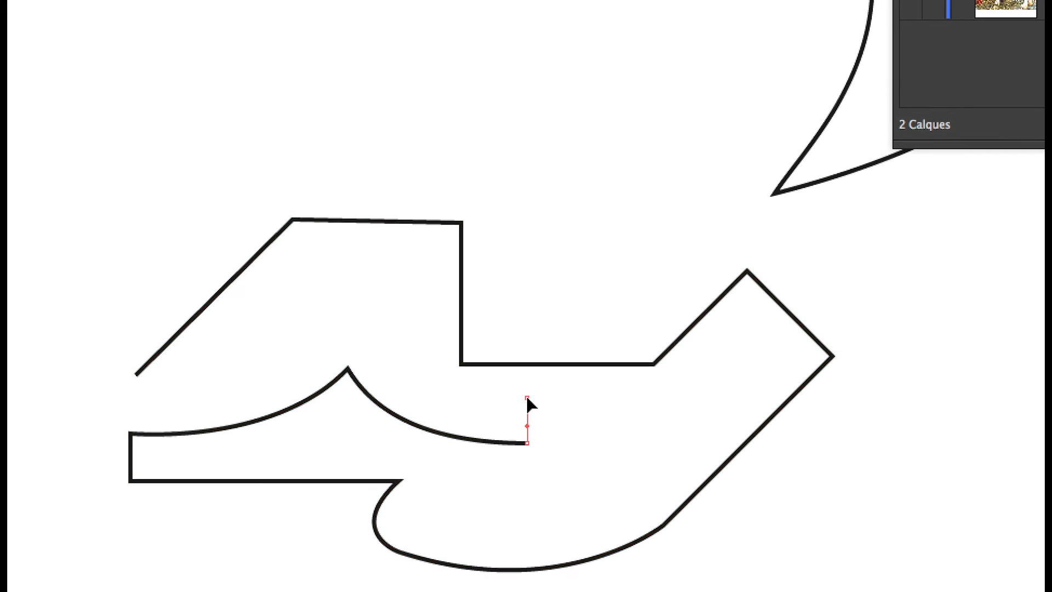
Add three straight segments going up, right and down, plus a rounded bottom curve whose outgoing handle is redirected up-right
click(524, 397)
click(620, 398)
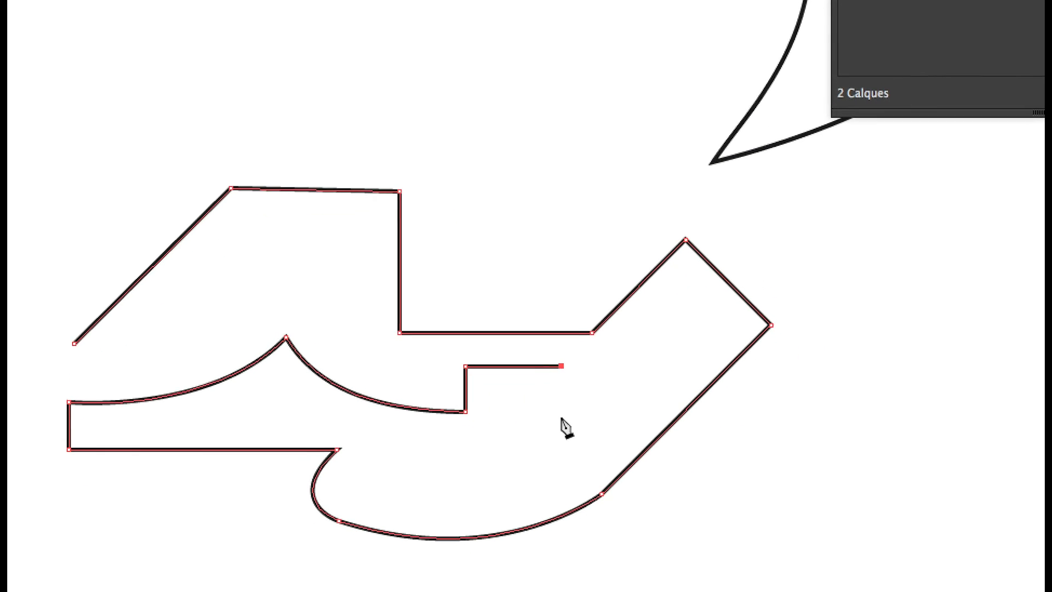
click(566, 459)
click(475, 474)
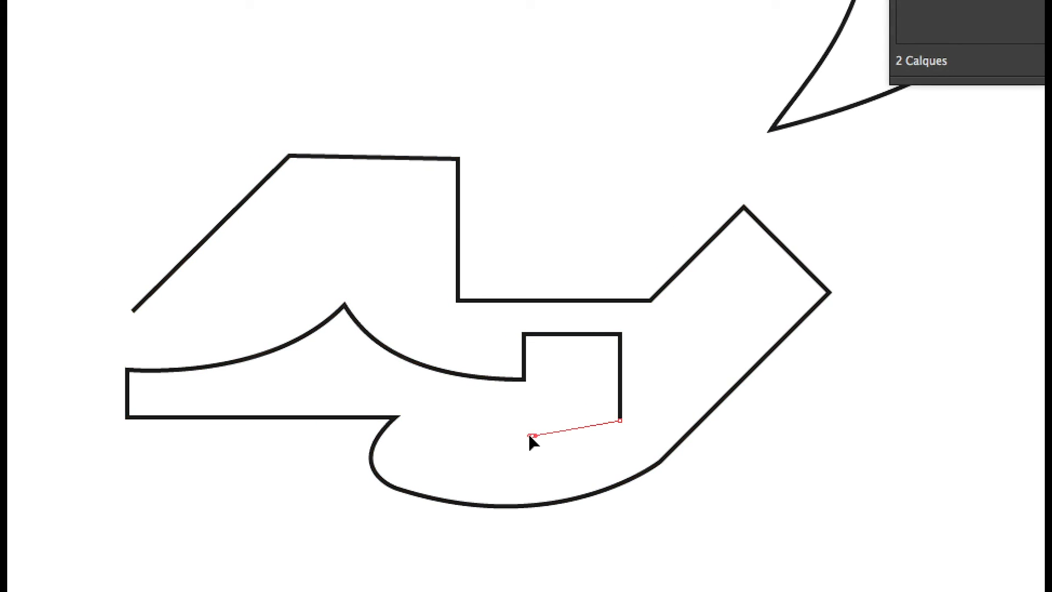
mouse_move(532, 436)
mouse_down()
mouse_move(567, 465)
mouse_move(599, 451)
mouse_up()
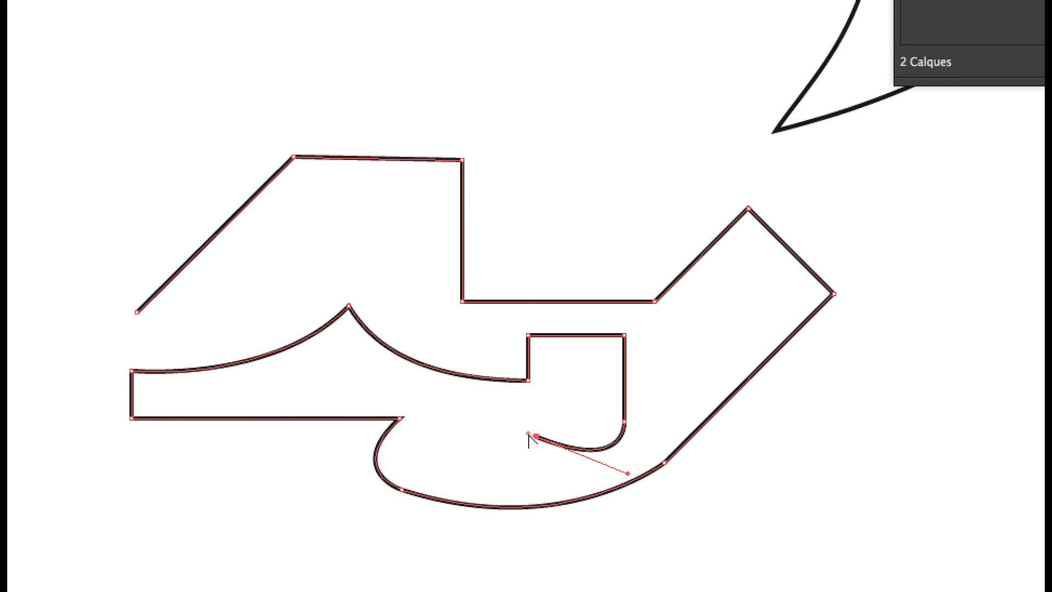
mouse_move(532, 433)
mouse_down()
mouse_move(530, 422)
mouse_move(546, 417)
mouse_move(537, 428)
mouse_up()
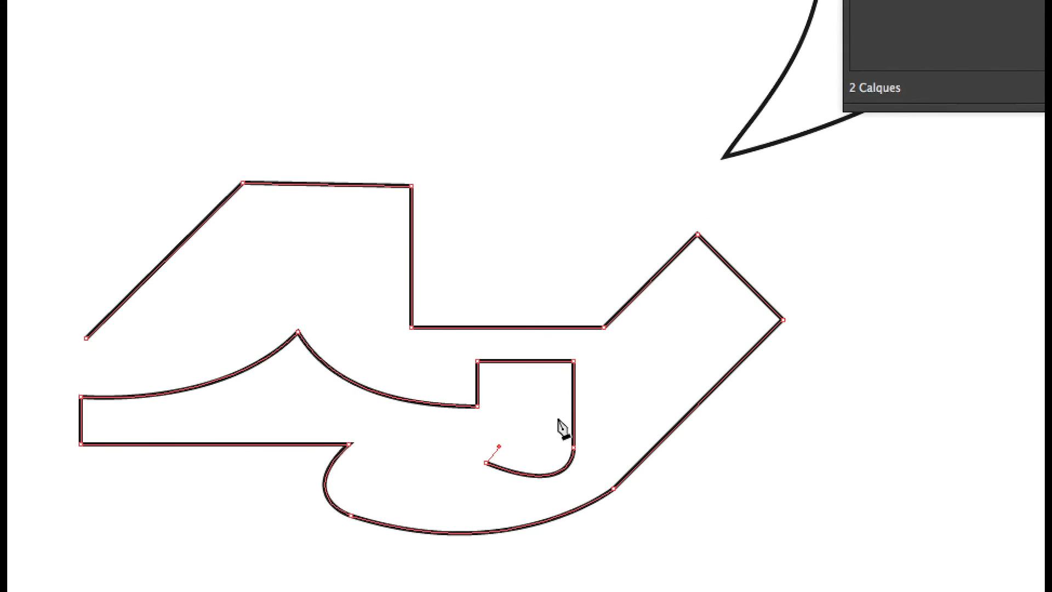
Add an anchor inside the hook with its outgoing handle redirected down-left, finish with a leftward curve and deselect the path
drag(586, 389, 584, 376)
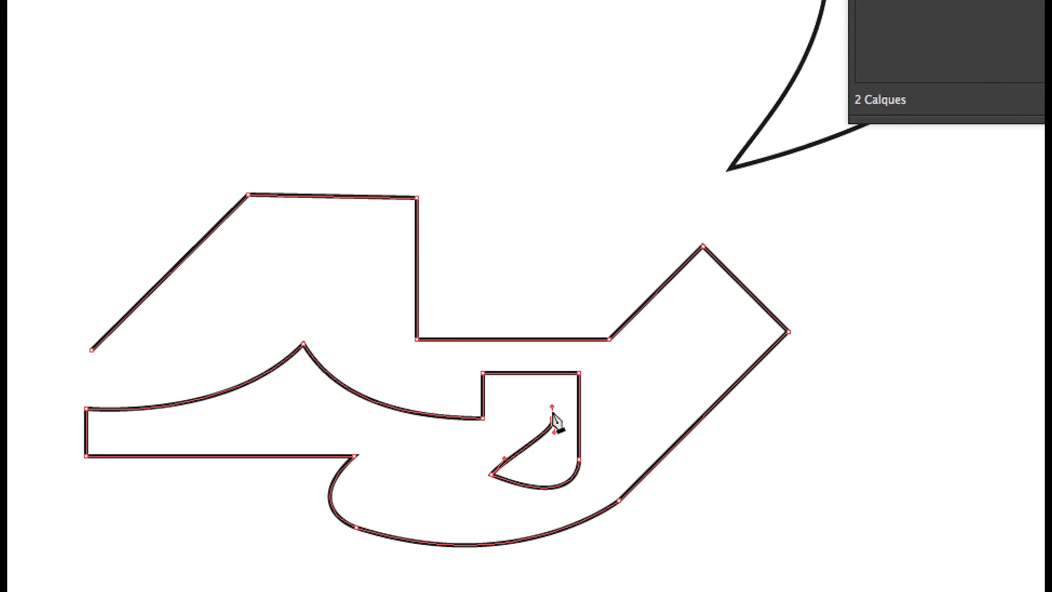
alt+drag(552, 408, 533, 429)
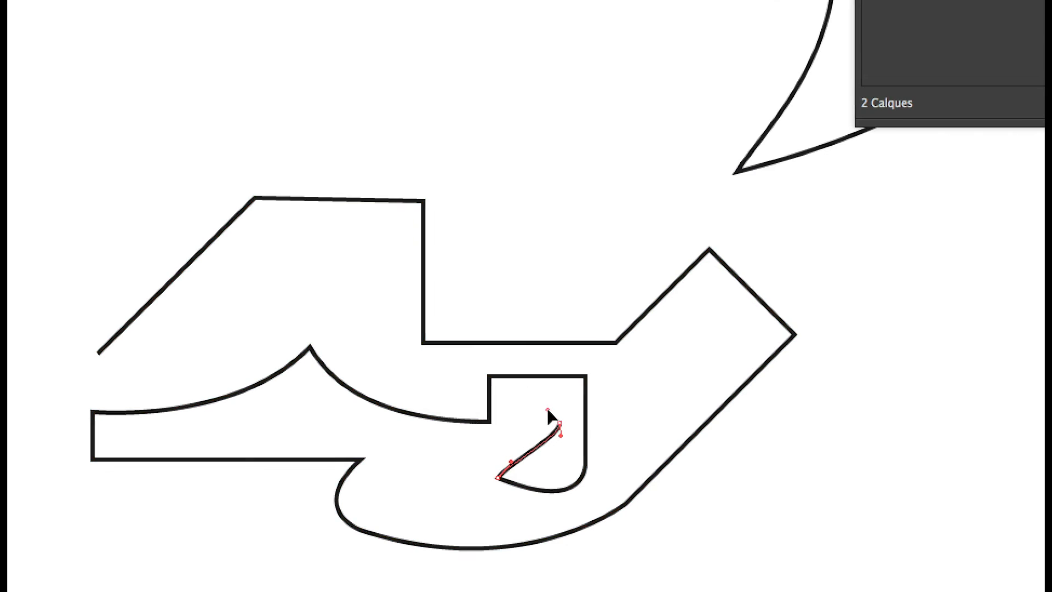
drag(461, 445, 451, 445)
drag(515, 431, 505, 429)
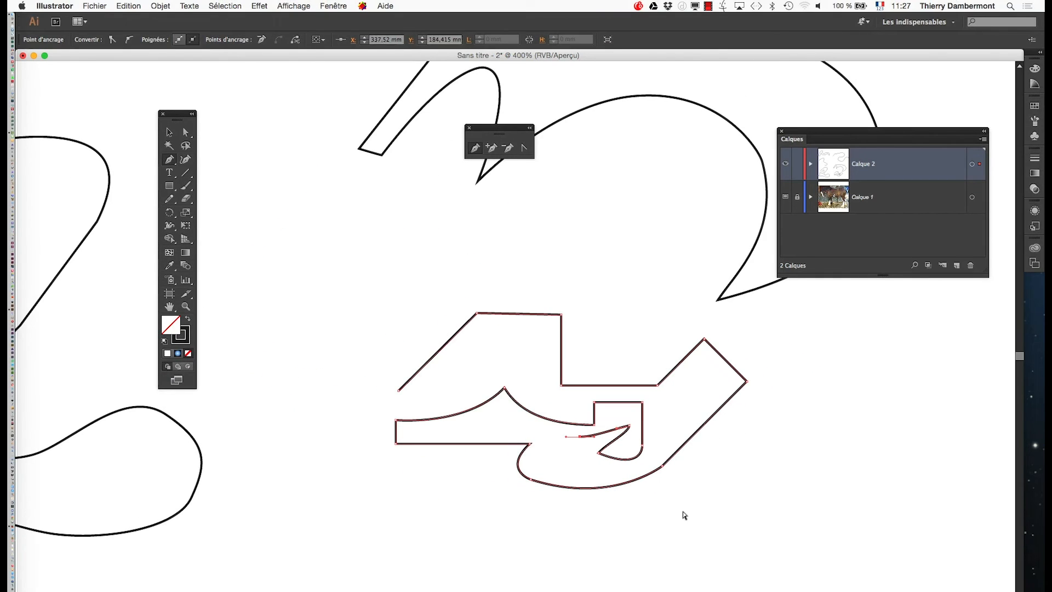
super+click(683, 515)
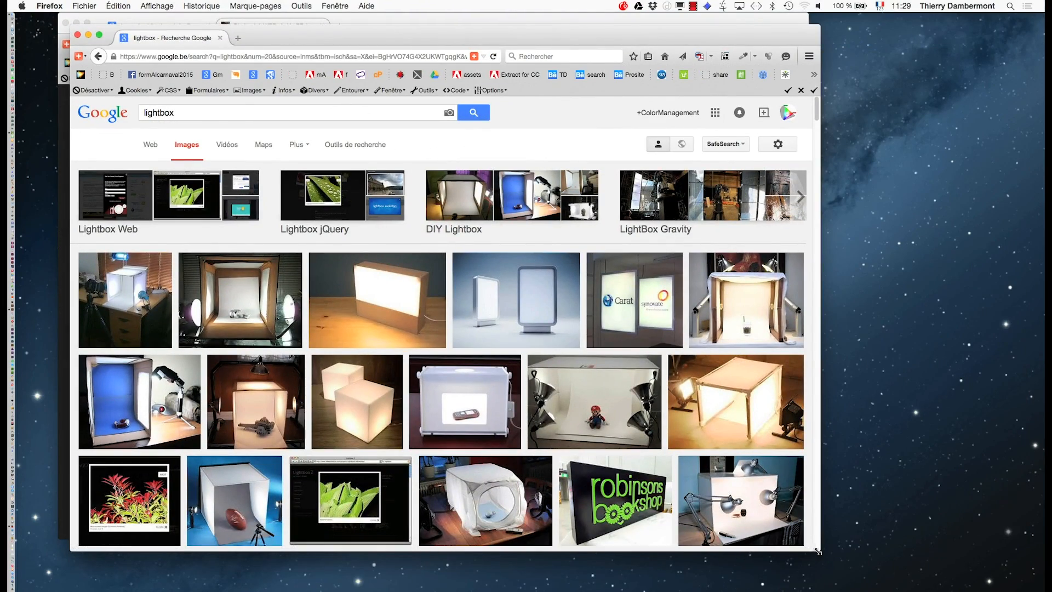
Enlarge the Firefox window with the lightbox image results and reposition it so it fills most of the screen
drag(811, 549, 1002, 591)
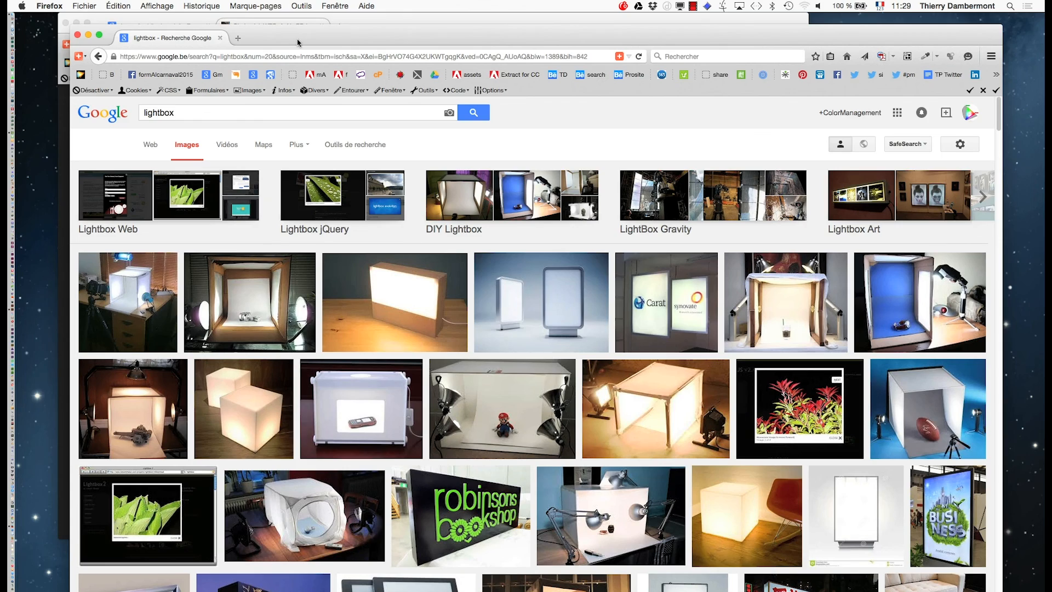
drag(297, 38, 246, 27)
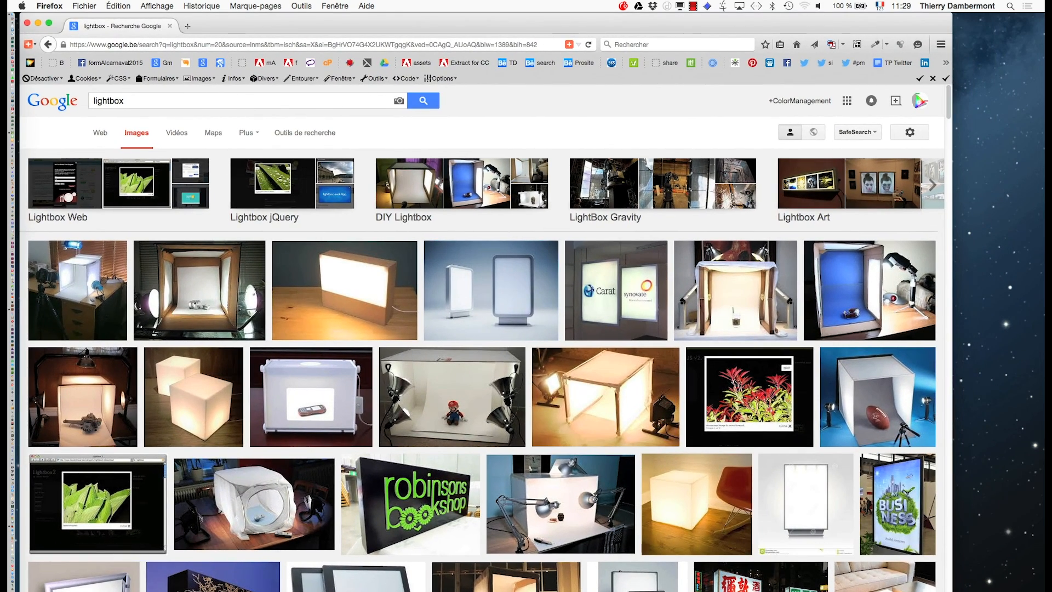
drag(952, 591, 1019, 591)
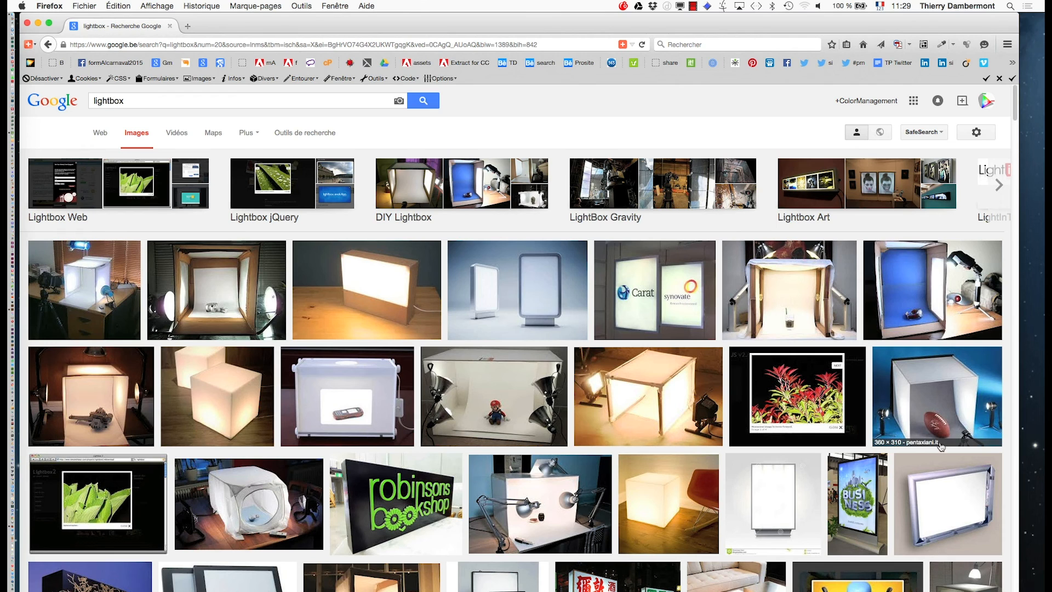
Open the image result of the light tent holding a football in a new tab and display its original image file
super+click(938, 438)
click(228, 26)
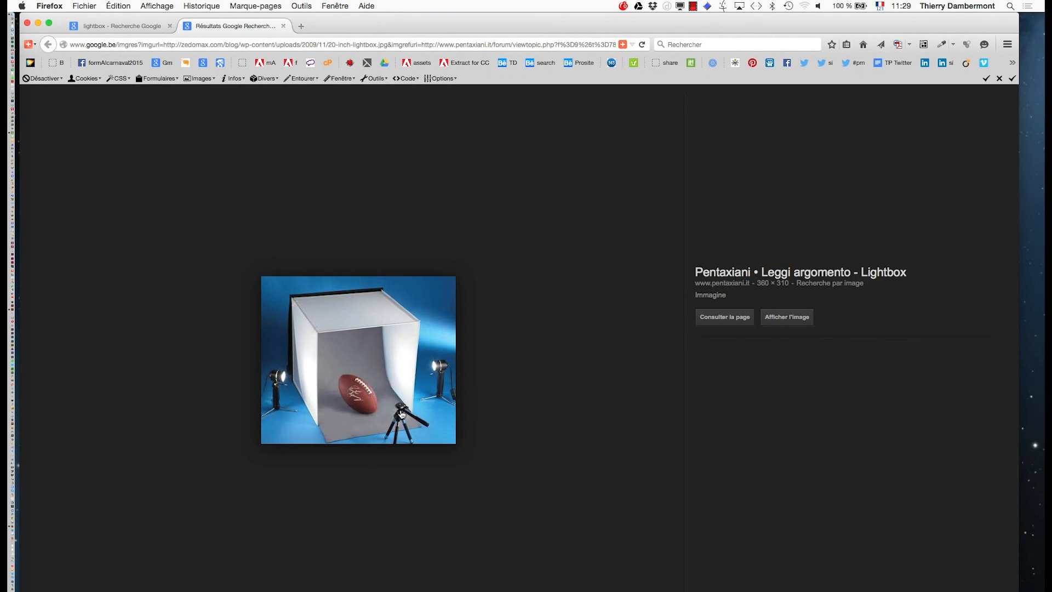
click(783, 322)
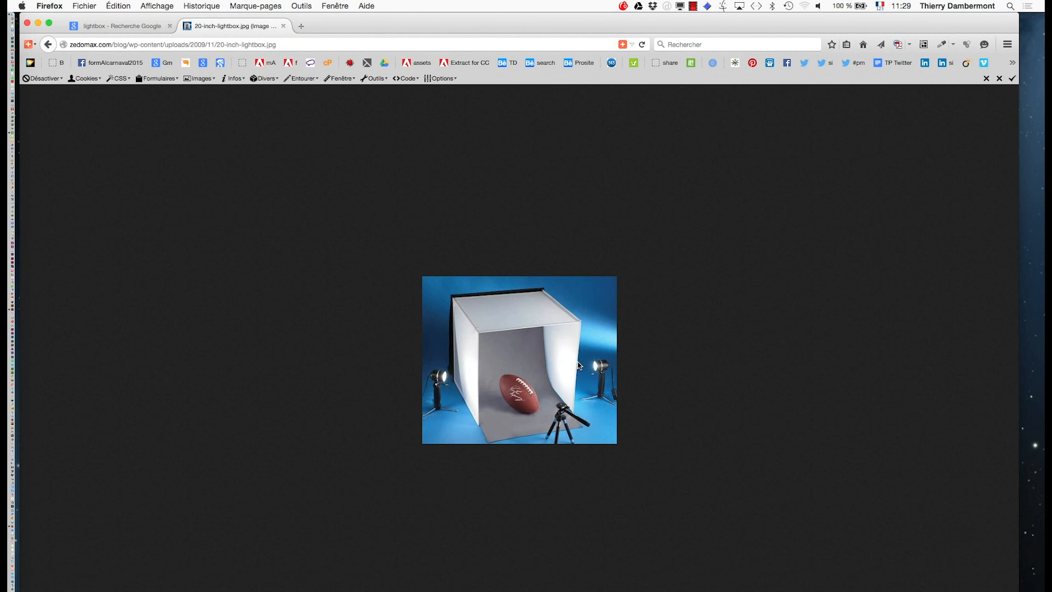
Enlarge the photo of the light tent holding the football to examine its side lamps and curved backdrop
key(super+plus)
key(super+plus)
key(super+plus)
key(super+plus)
key(super+plus)
key(super+plus)
key(super+plus)
key(super+plus)
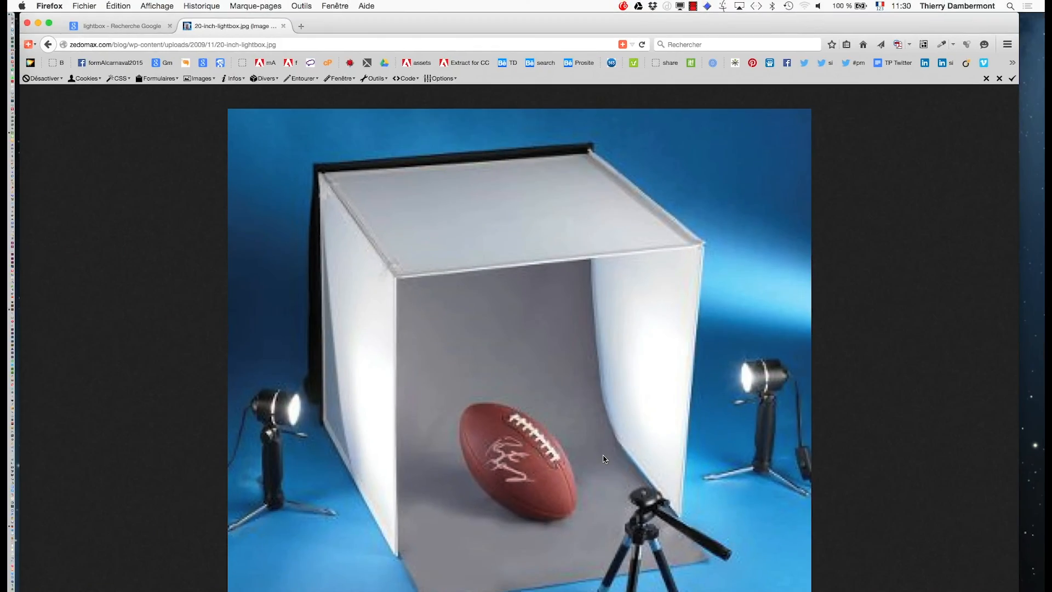
Open the image result of the white light box holding a mobile phone in a new tab and enlarge its original image
click(142, 22)
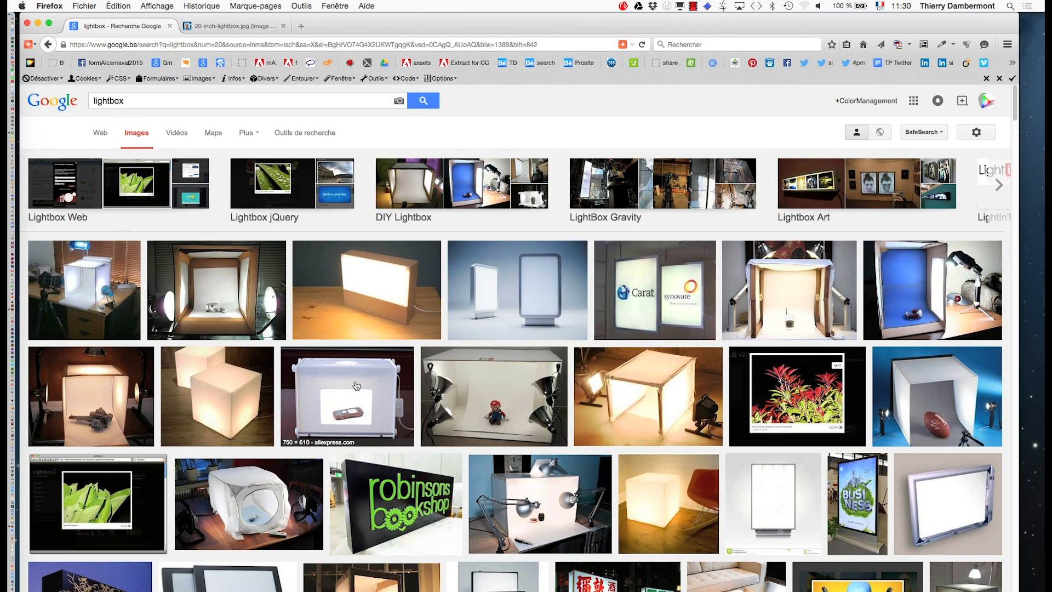
middle_click(408, 431)
click(222, 26)
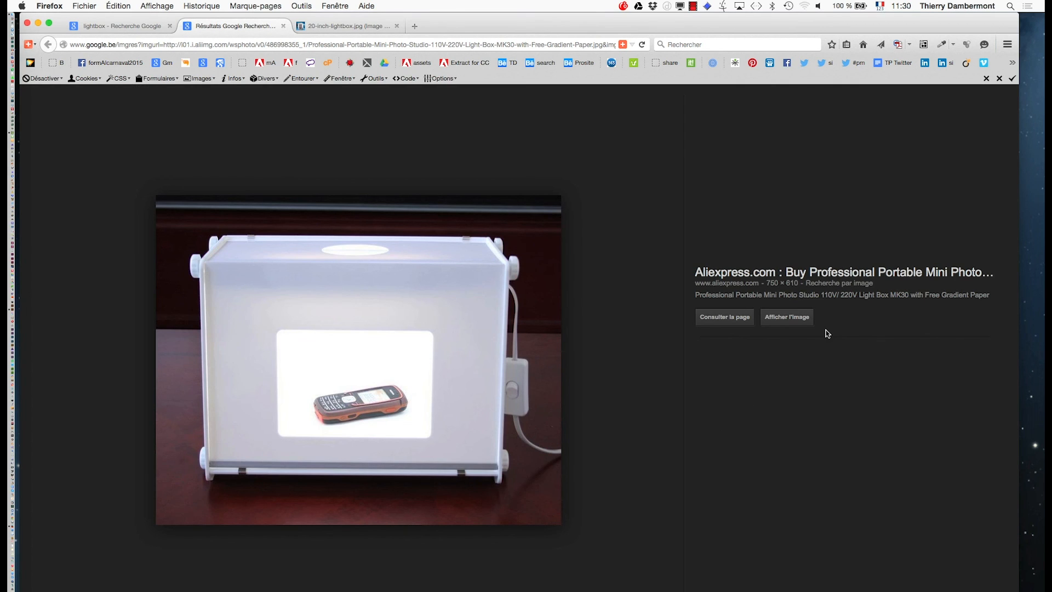
click(792, 321)
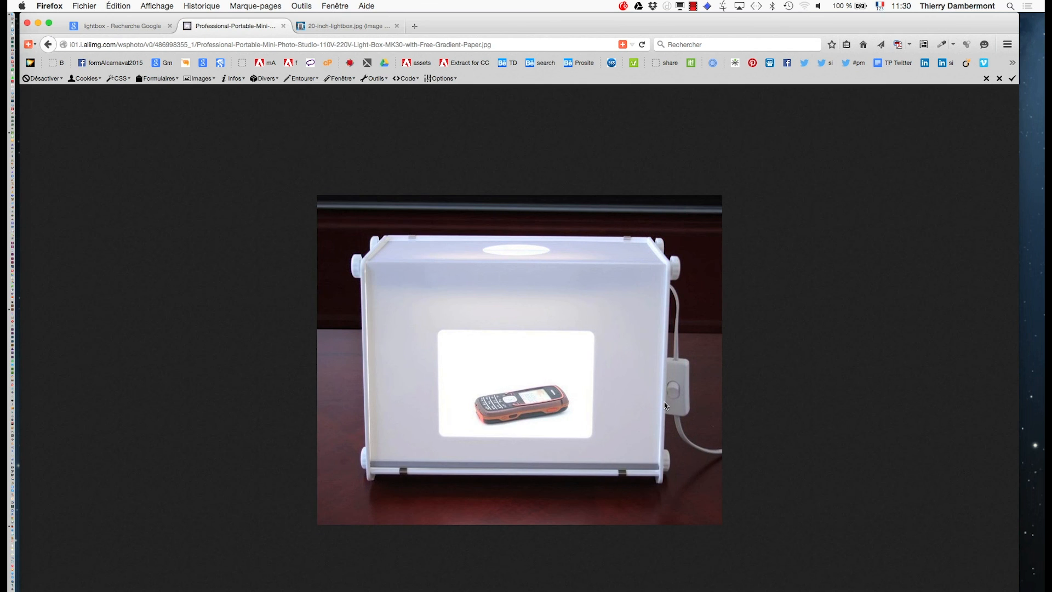
key(super+plus)
key(super+plus)
key(super+plus)
key(super+plus)
key(super+plus)
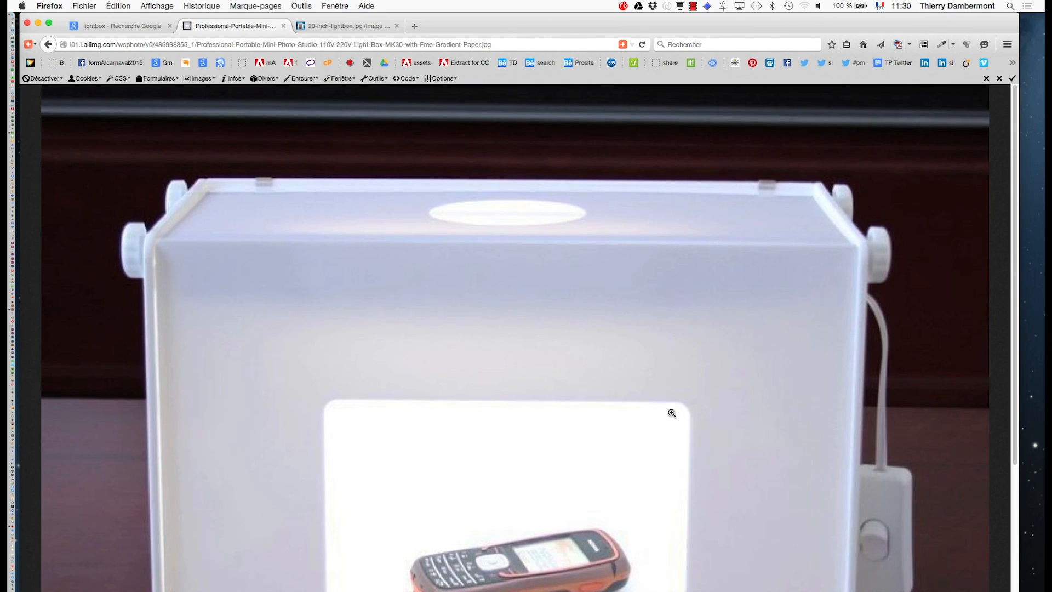
Find the image result of the tabletop lightbox holding a soup can, open it in a new tab and display its original image
click(115, 28)
scroll(579, 444, down, 3)
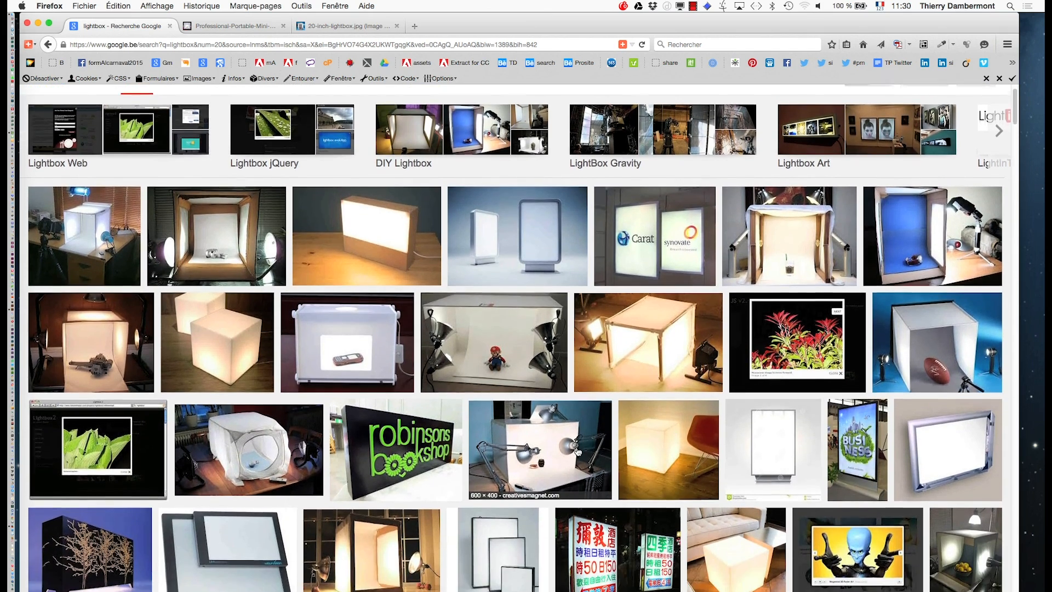
scroll(576, 453, down, 5)
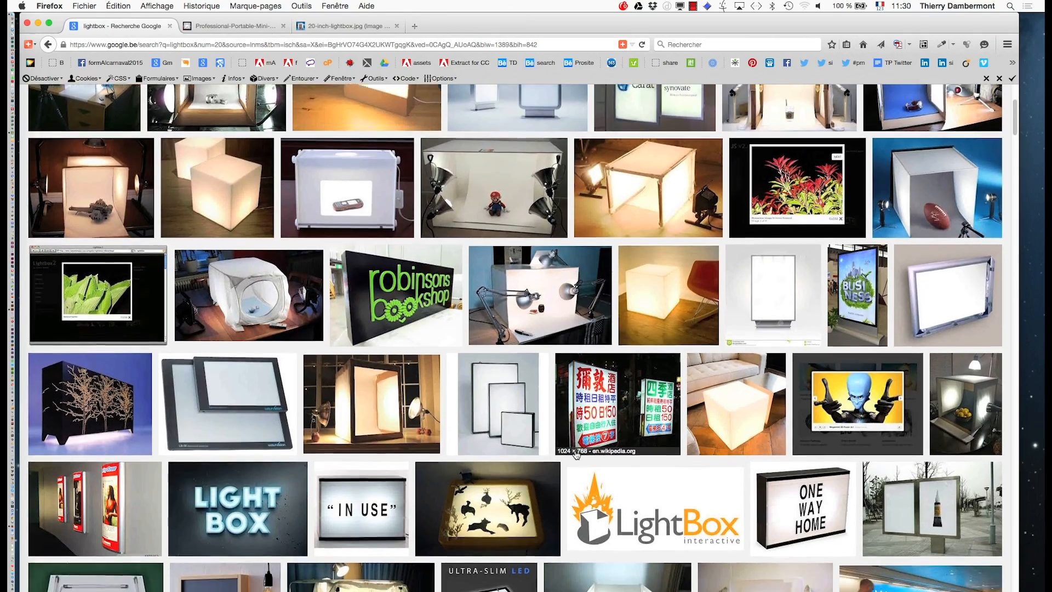
scroll(575, 455, down, 3)
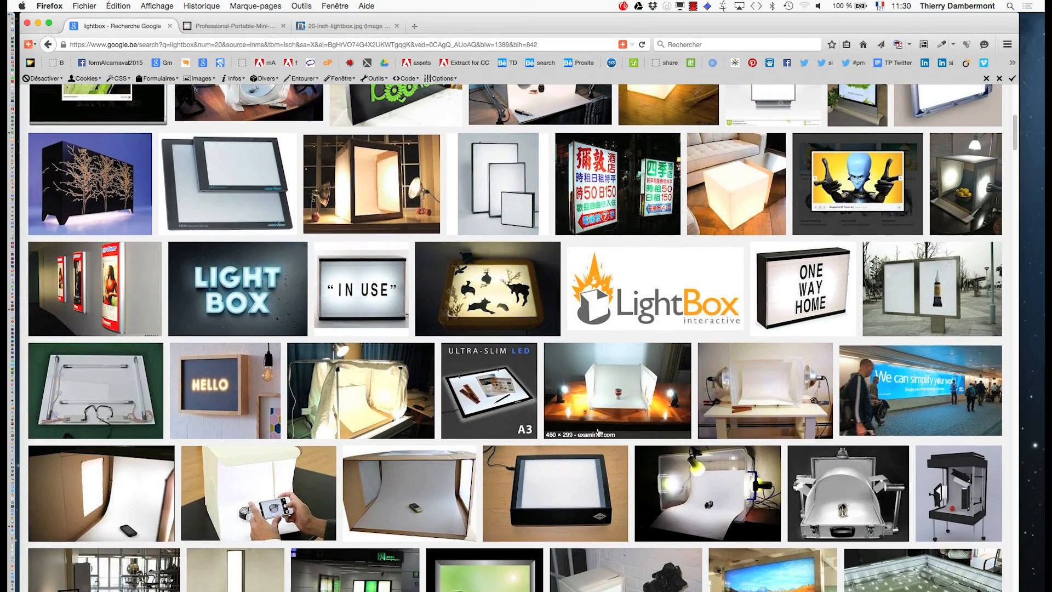
middle_click(598, 432)
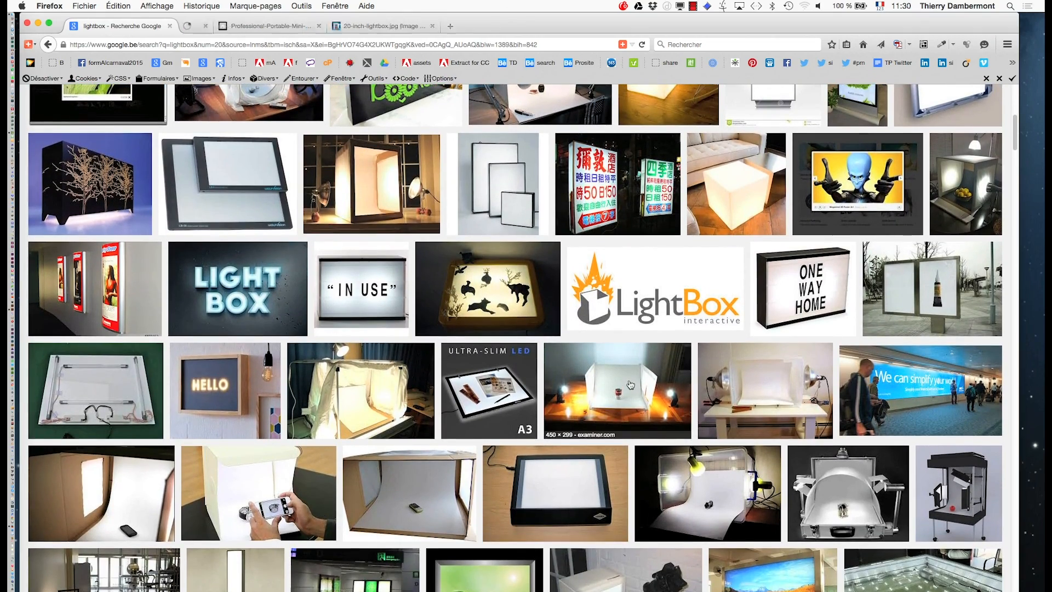
click(231, 27)
click(786, 319)
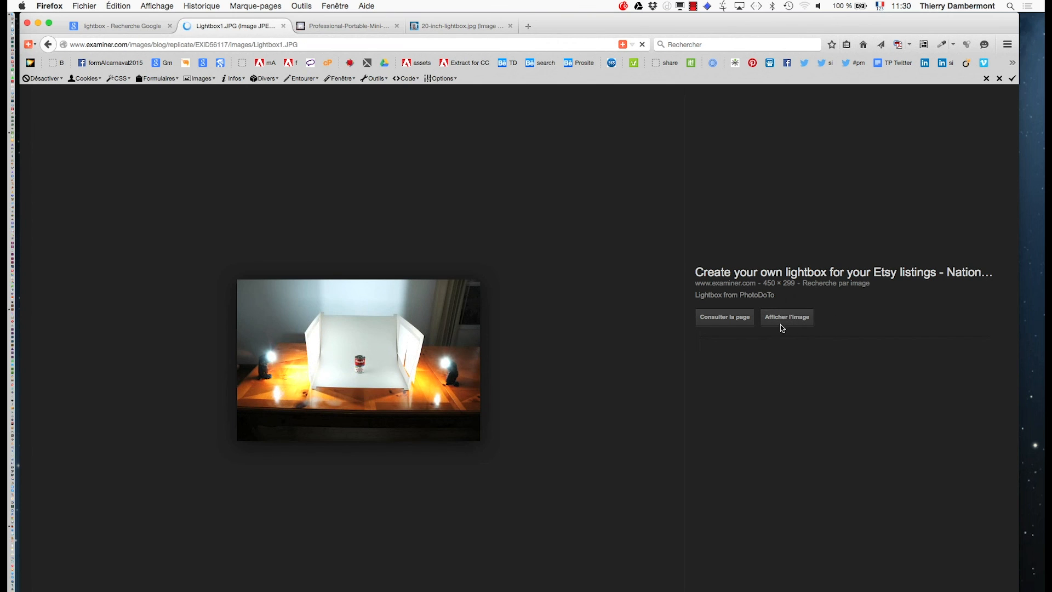
Enlarge the soup can lightbox photo to examine the white backdrop and the lamps on both sides
key(super+plus)
key(super+plus)
key(super+plus)
key(super+plus)
key(super+plus)
key(super+plus)
key(super+plus)
key(super+plus)
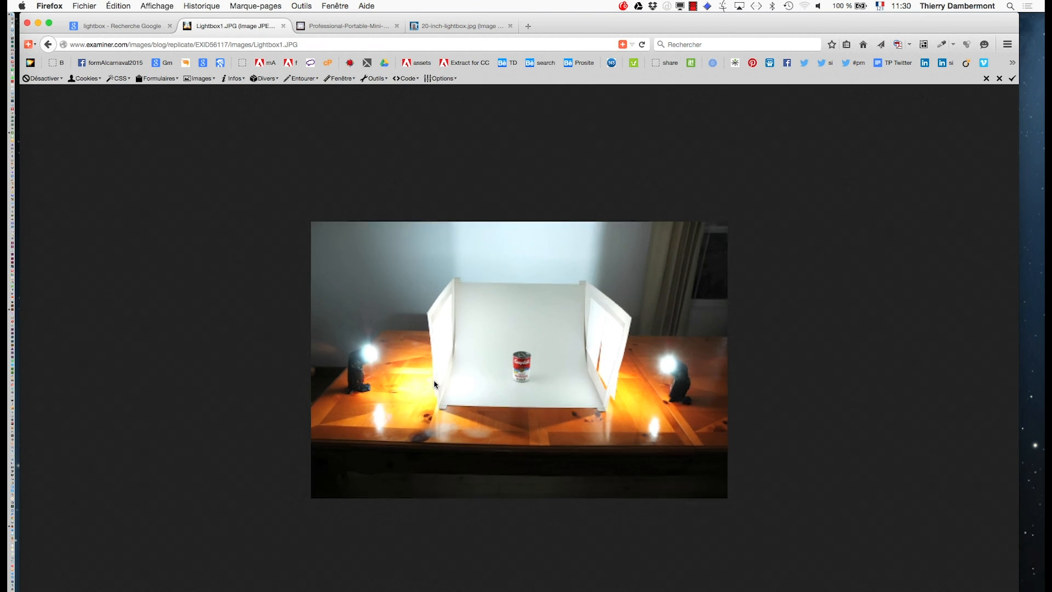
key(super+plus)
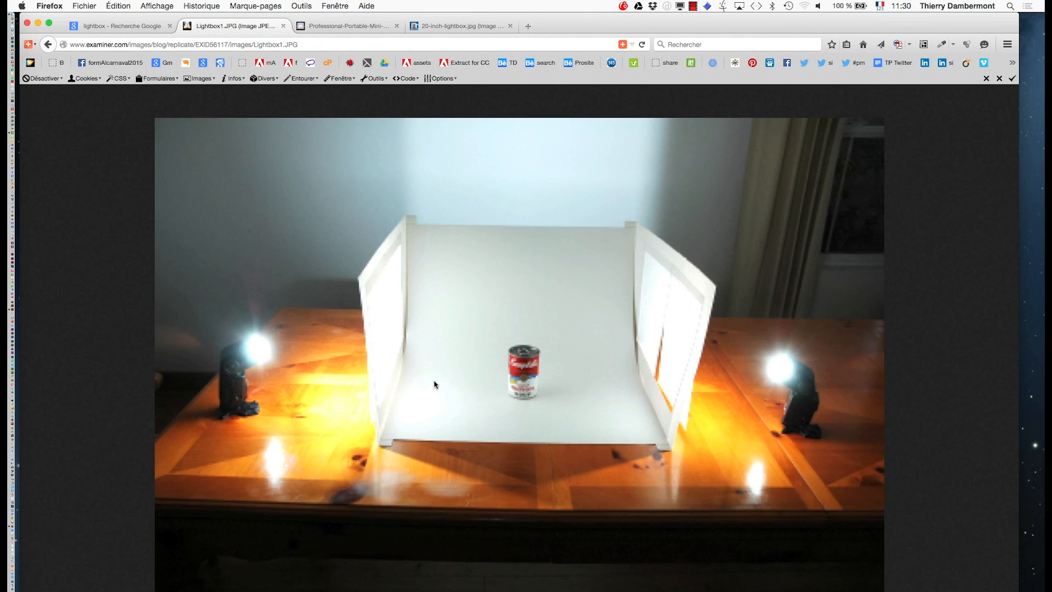
Open the image result of hands photographing a watch with a phone in a new tab and enlarge its original image
key(ctrl+shift+Tab)
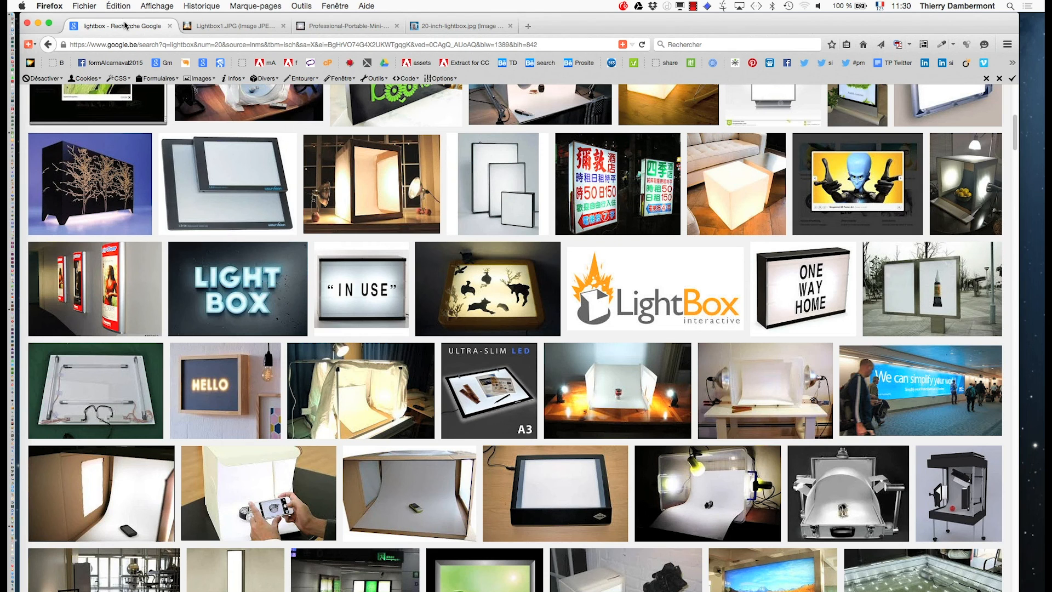
super+click(262, 504)
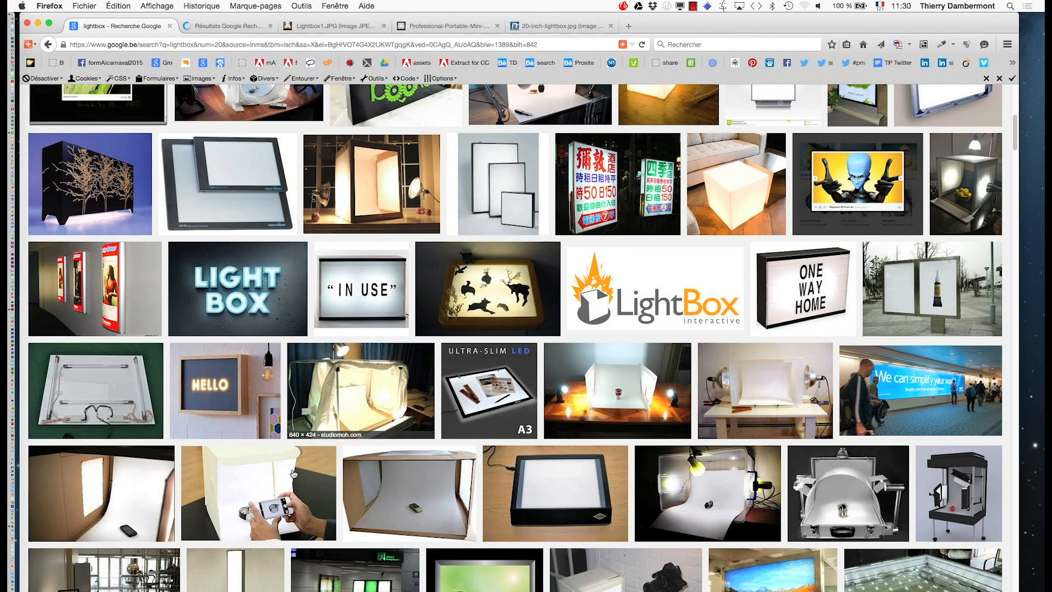
click(240, 27)
click(787, 316)
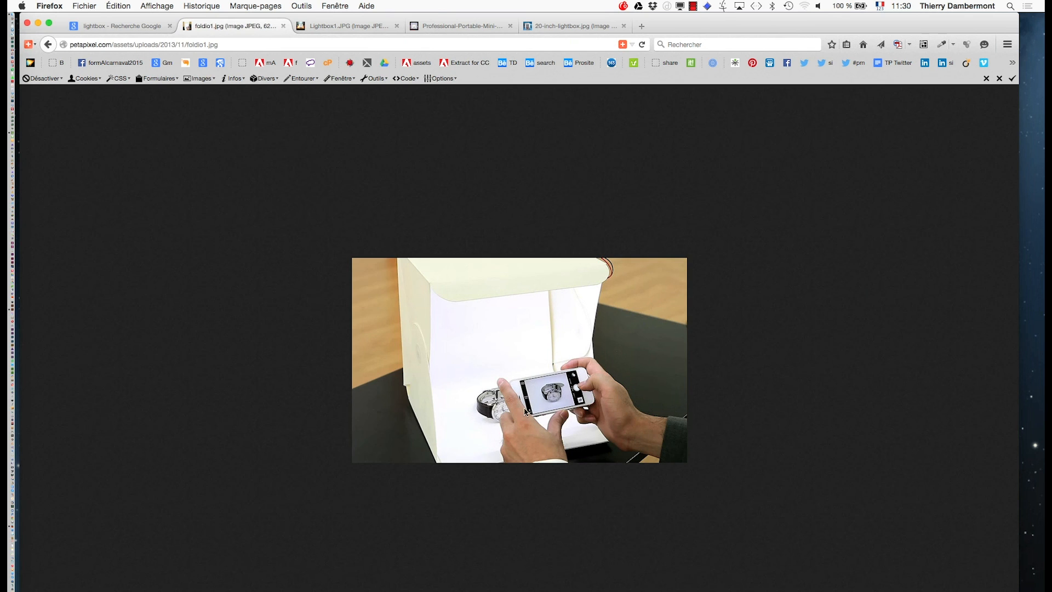
key(super+plus)
key(super+plus)
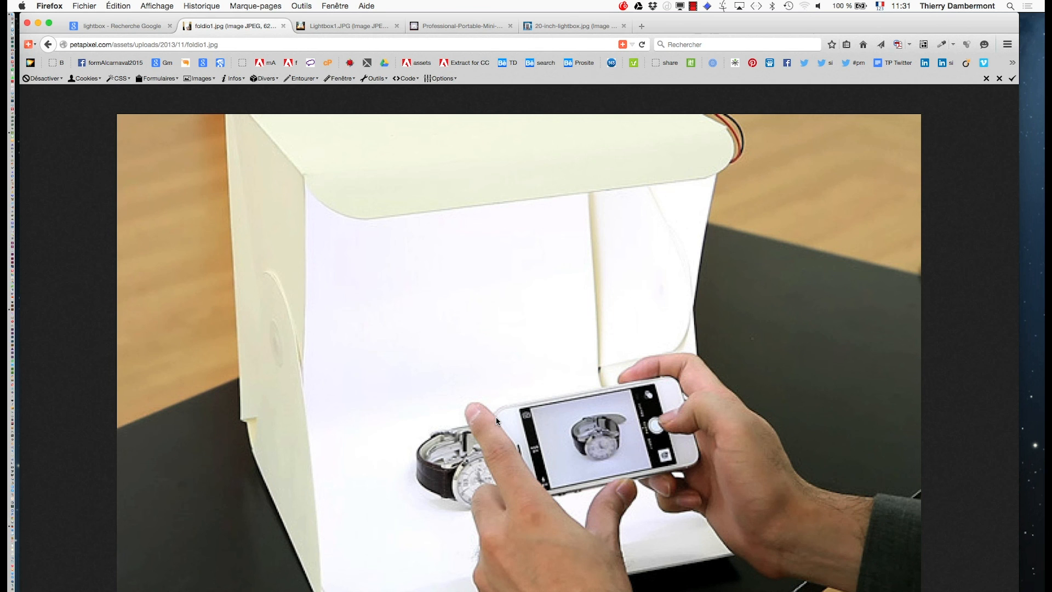
Return to the lightbox image results and browse further down for more photo lightbox examples
click(66, 26)
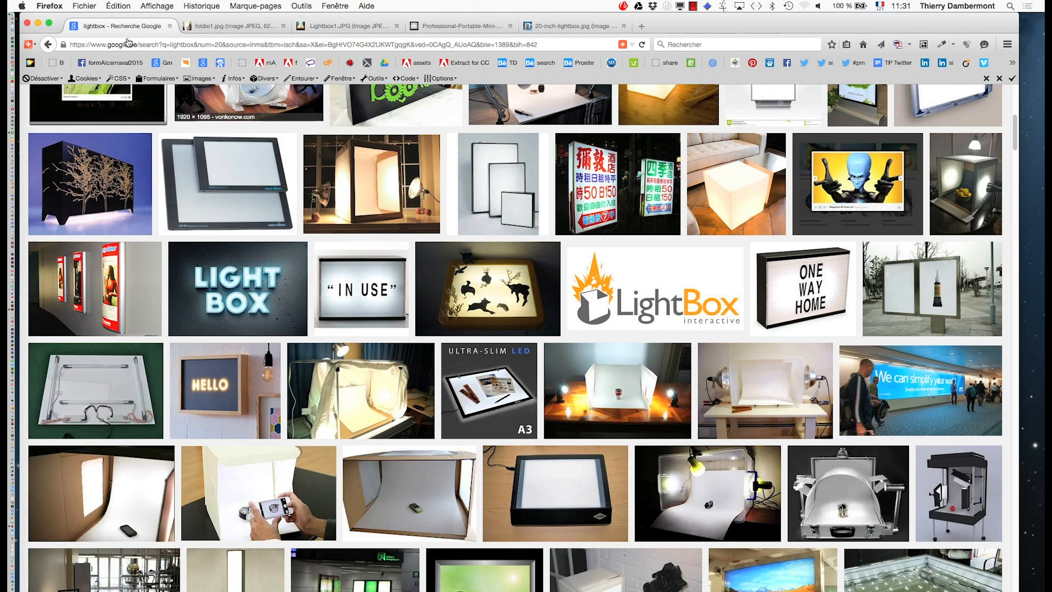
scroll(568, 428, down, 6)
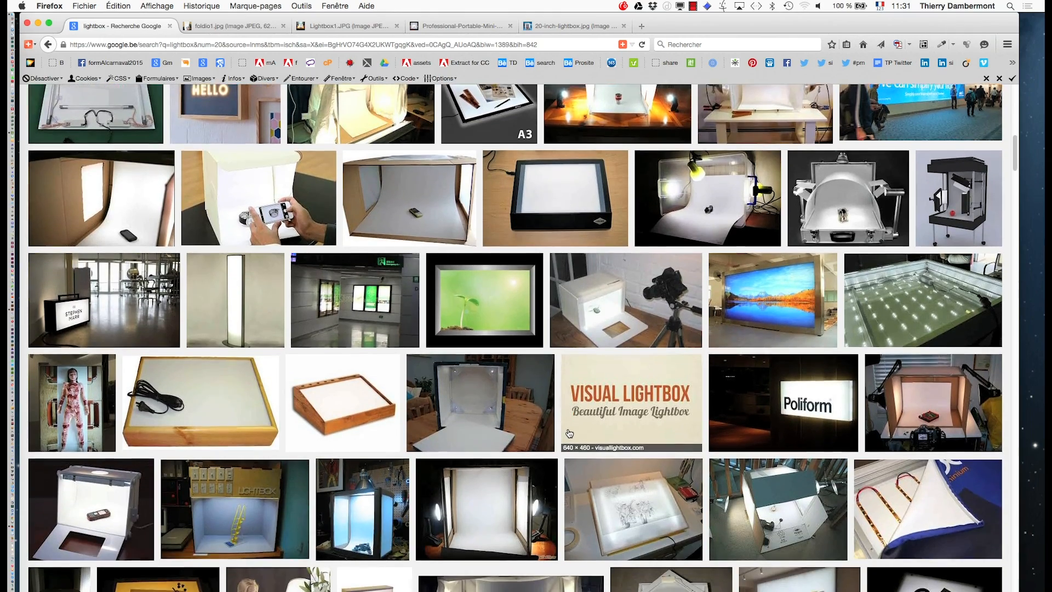
scroll(569, 434, down, 1)
scroll(569, 433, down, 3)
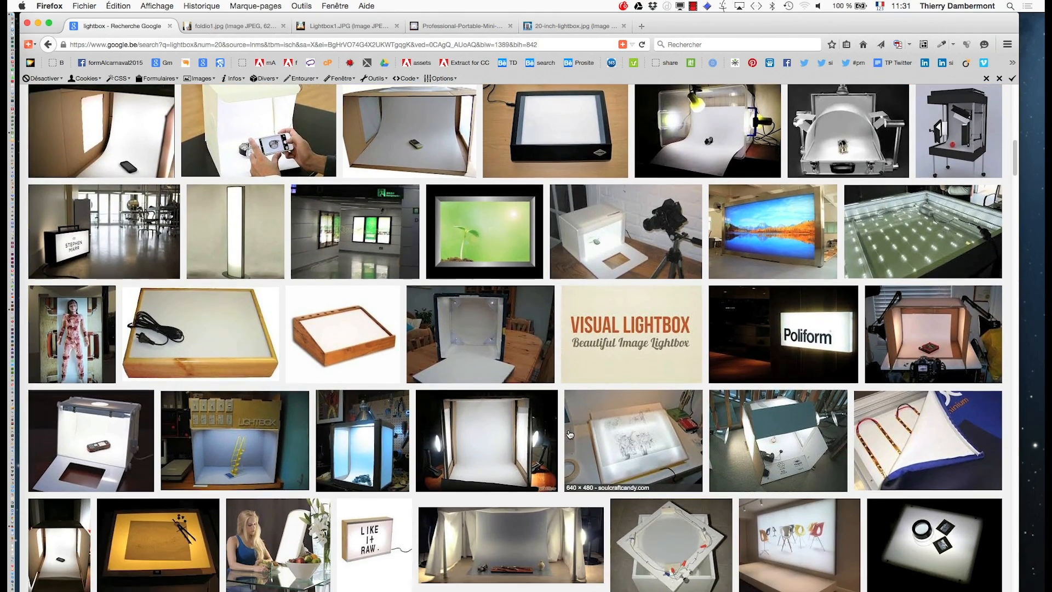